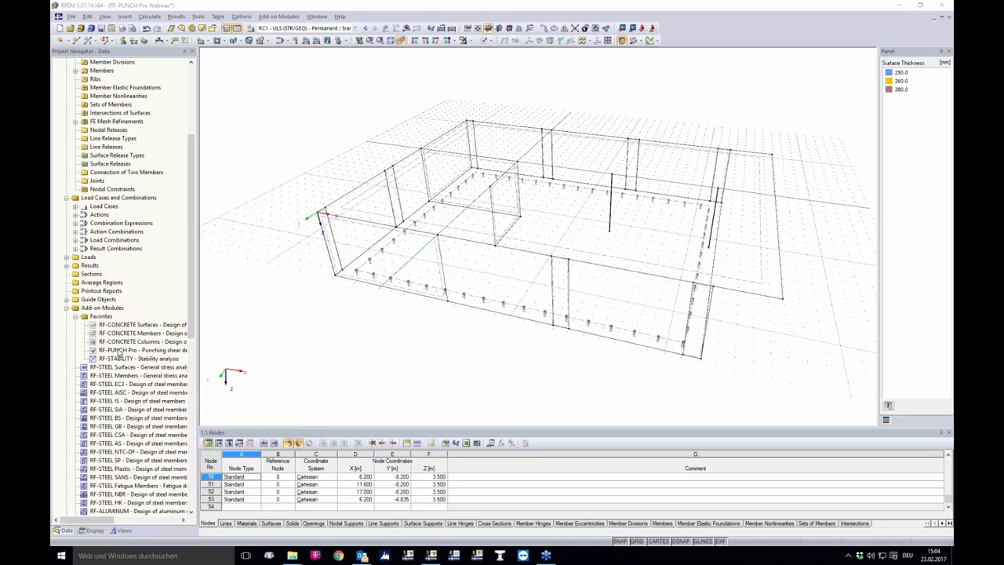
- Open the RF-PUNCH Pro add-on module and rename the first design case to "Wall corner"
{"action": "double_click", "coordinate": [125, 350]}
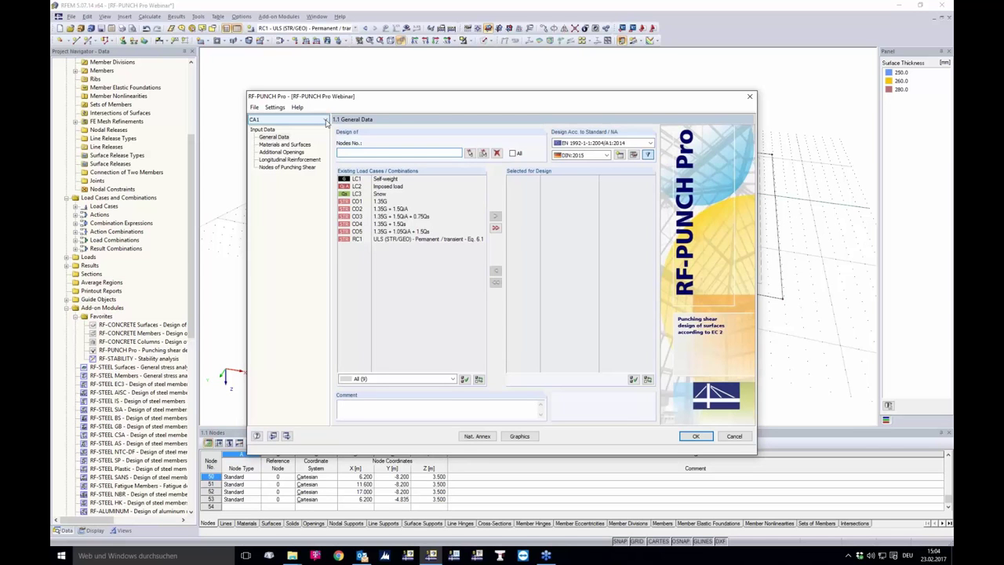
{"action": "left_click", "coordinate": [254, 108]}
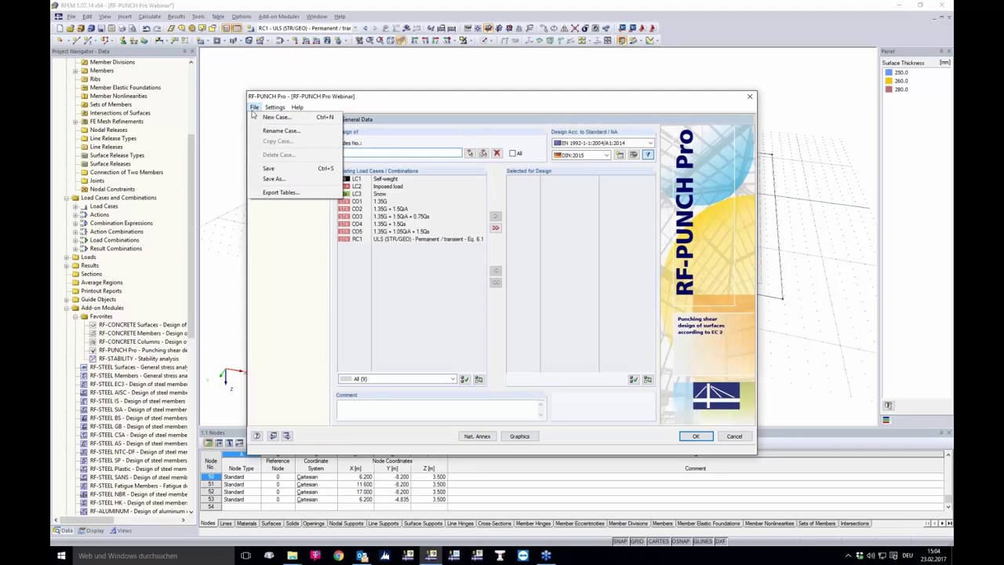
{"action": "left_click", "coordinate": [280, 130]}
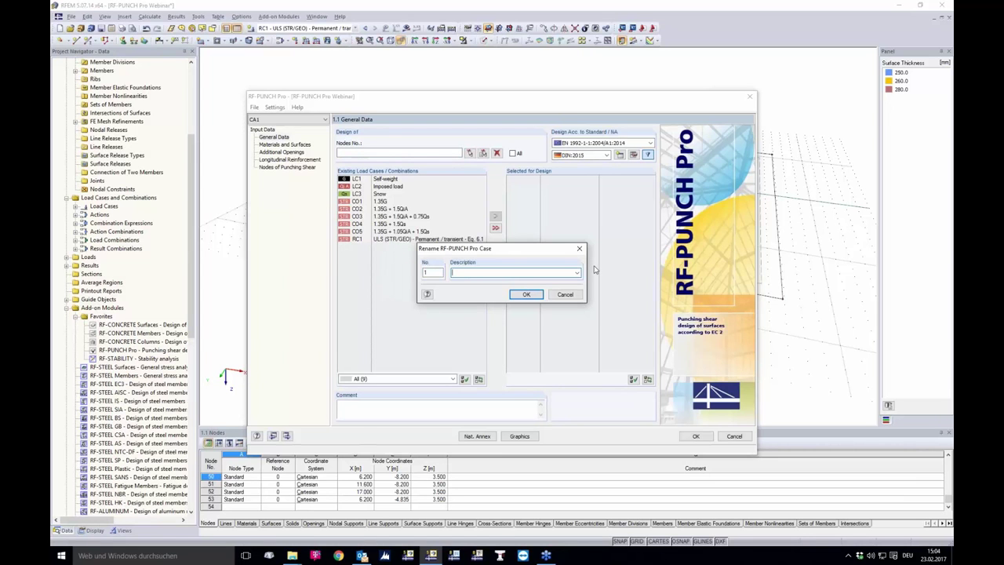
{"action": "type", "text": "Wall corner"}
{"action": "left_click", "coordinate": [526, 295]}
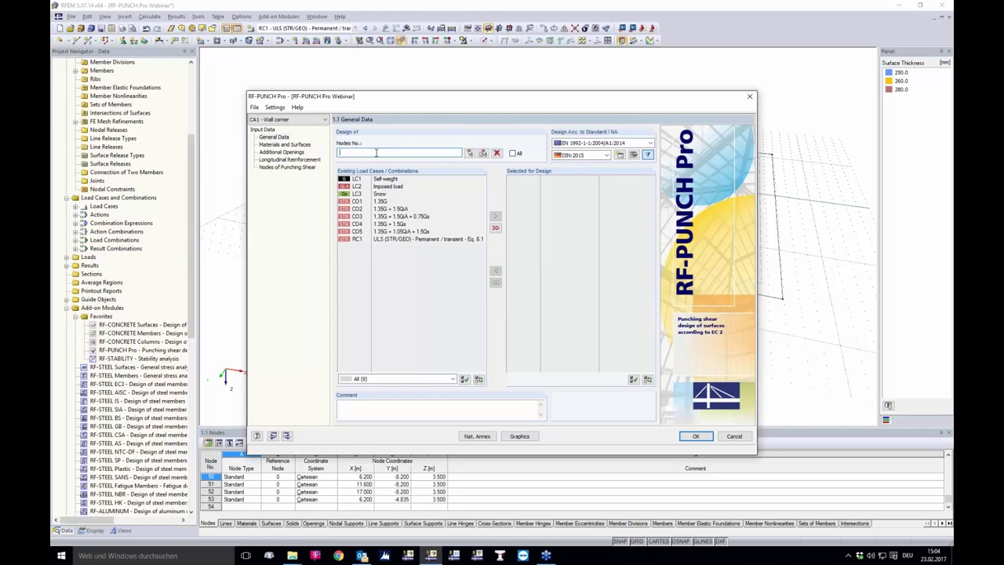
- Pick node 5 at the inner wall corner in the model as the node for punching design
{"action": "left_click", "coordinate": [469, 154]}
{"action": "left_click", "coordinate": [517, 160]}
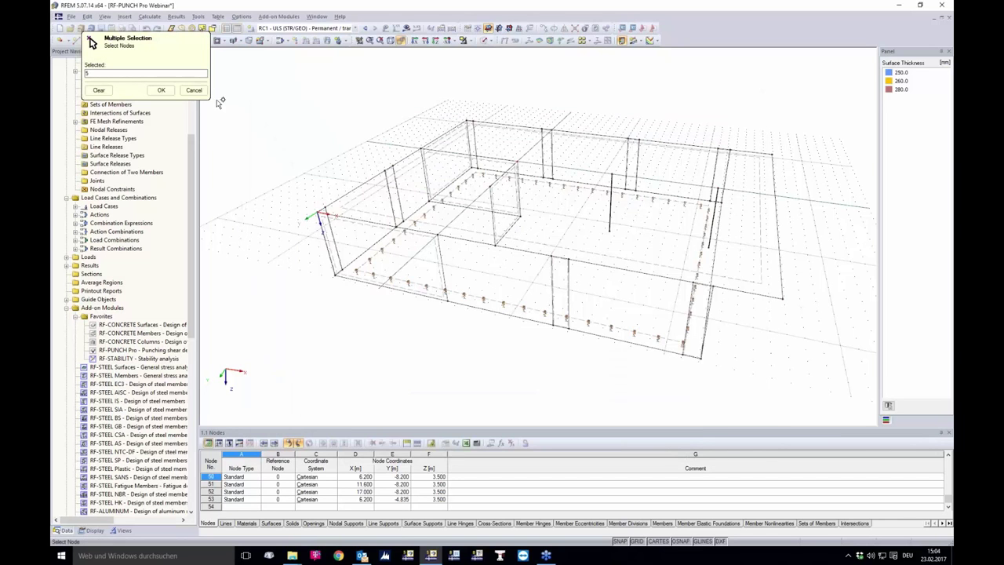
{"action": "left_click", "coordinate": [171, 90]}
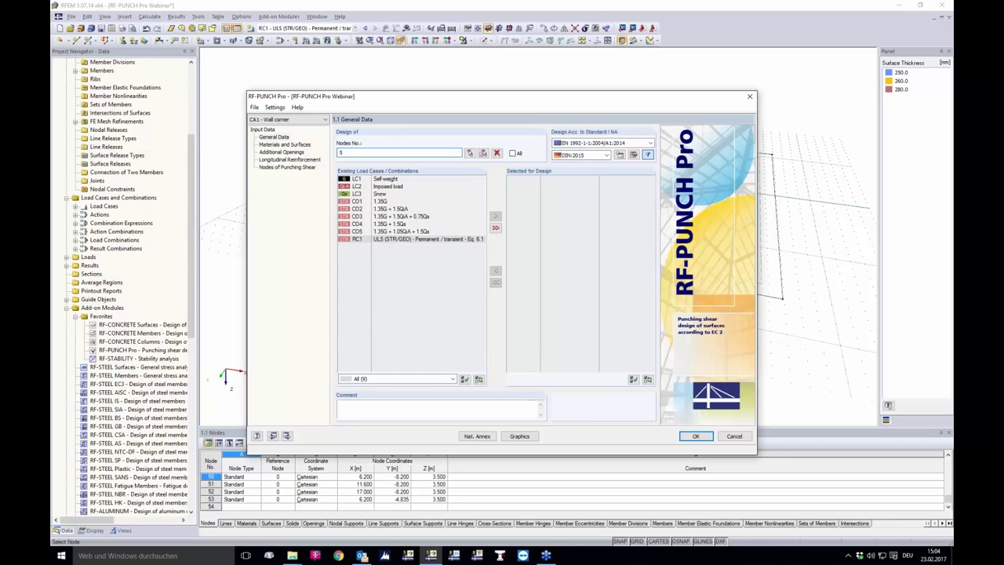
- Add result combination RC1 to the design selection and choose the German National Annex DIN:2015
{"action": "double_click", "coordinate": [365, 241]}
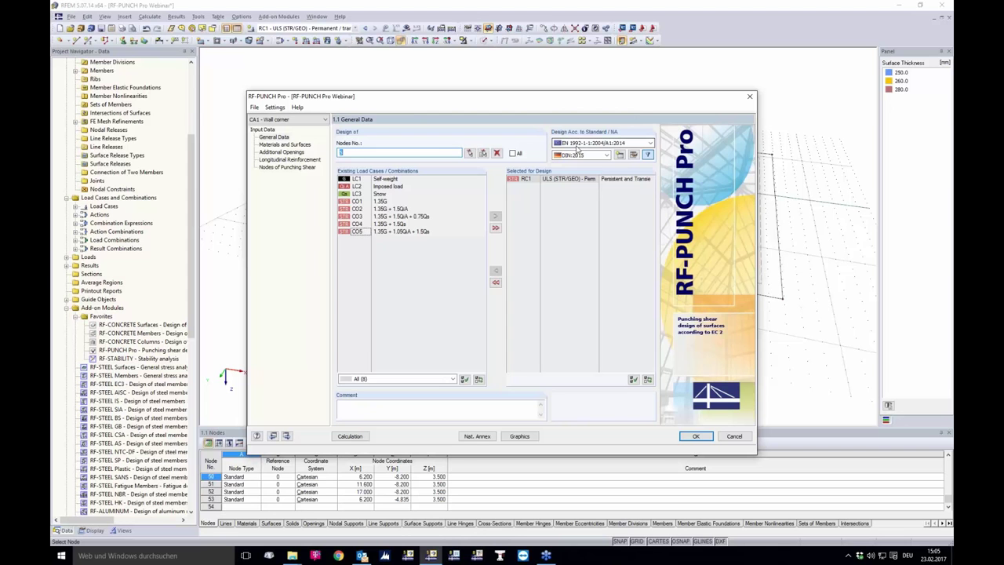
{"action": "left_click", "coordinate": [606, 156]}
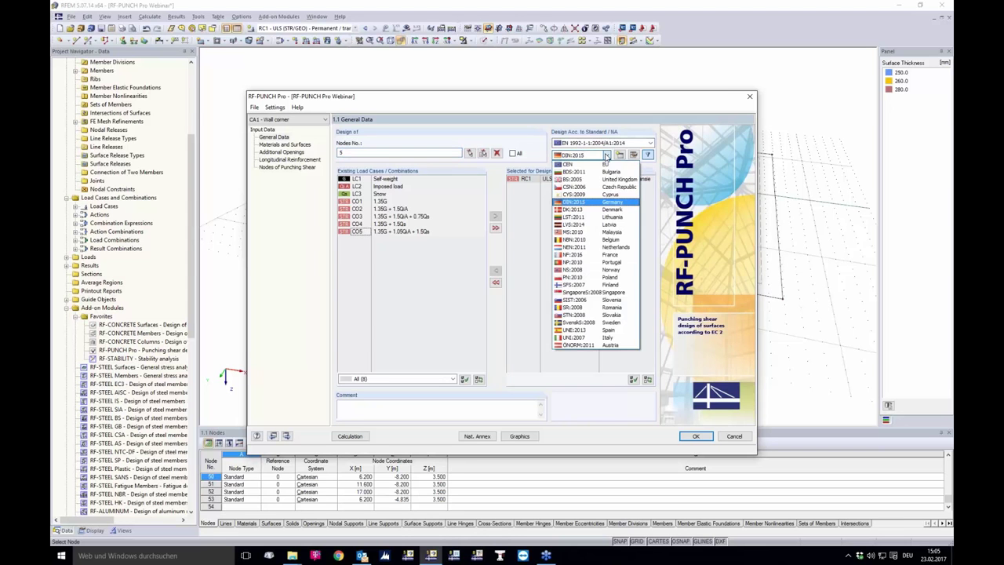
{"action": "left_click", "coordinate": [584, 203]}
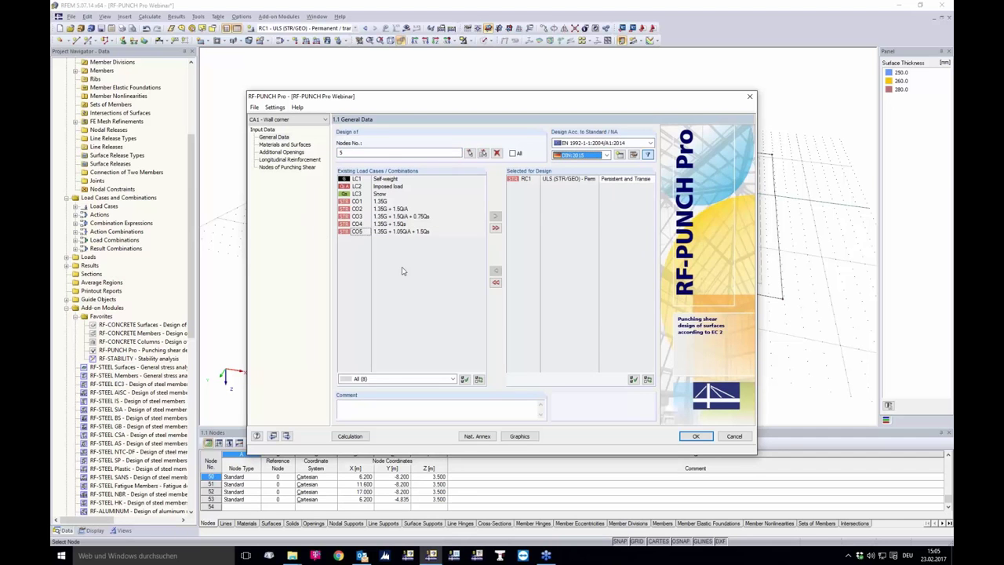
- Examine the available concrete strength classes and reinforcing steel grades for material 1 under Materials and Surfaces
{"action": "left_click", "coordinate": [271, 145]}
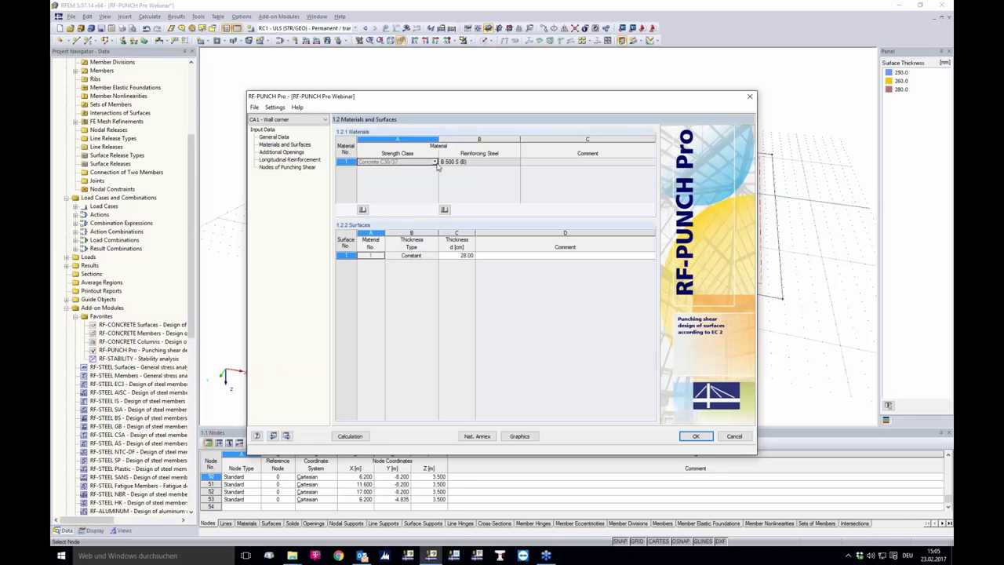
{"action": "left_click", "coordinate": [434, 161]}
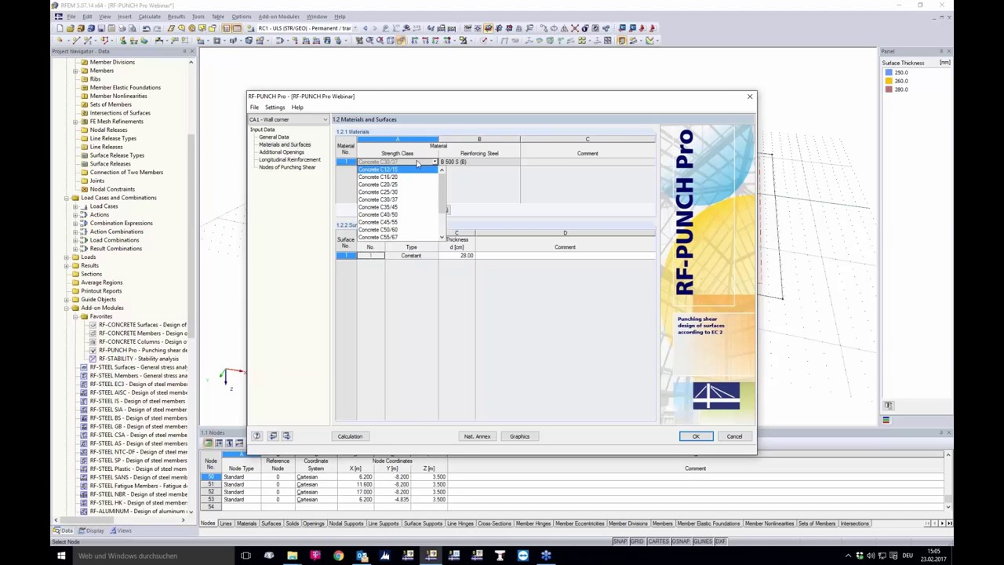
{"action": "left_click", "coordinate": [490, 193]}
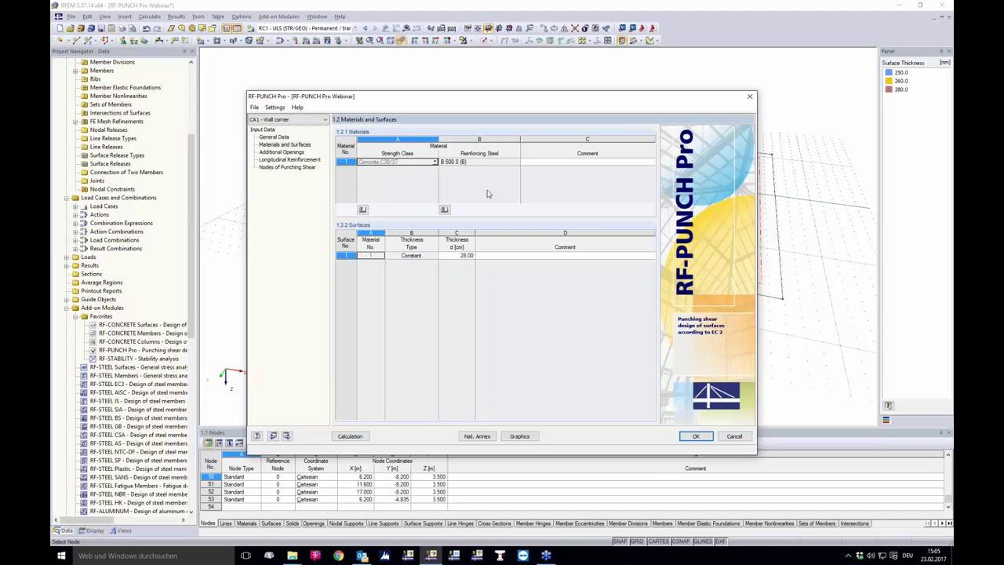
{"action": "left_click", "coordinate": [510, 166]}
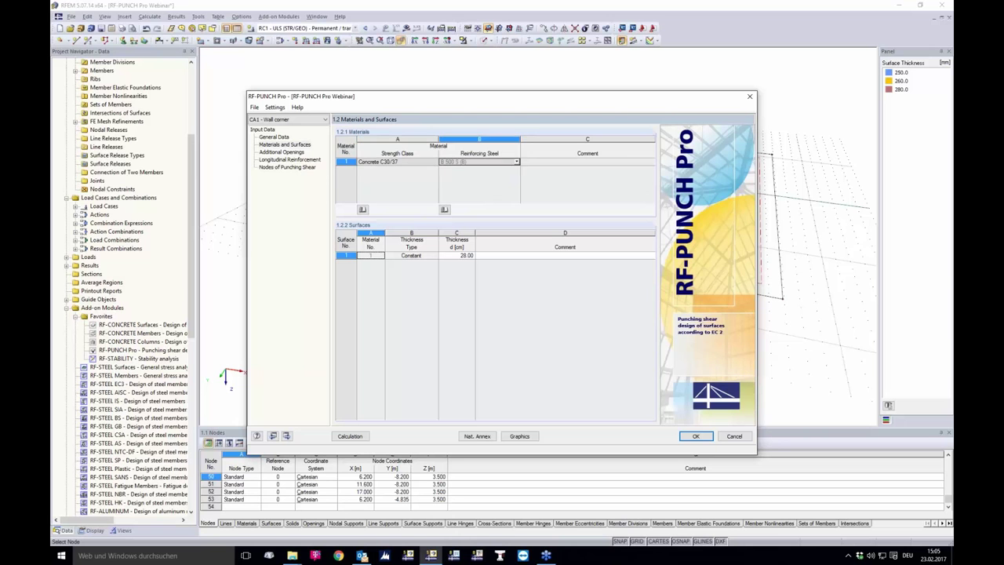
{"action": "left_click", "coordinate": [516, 162]}
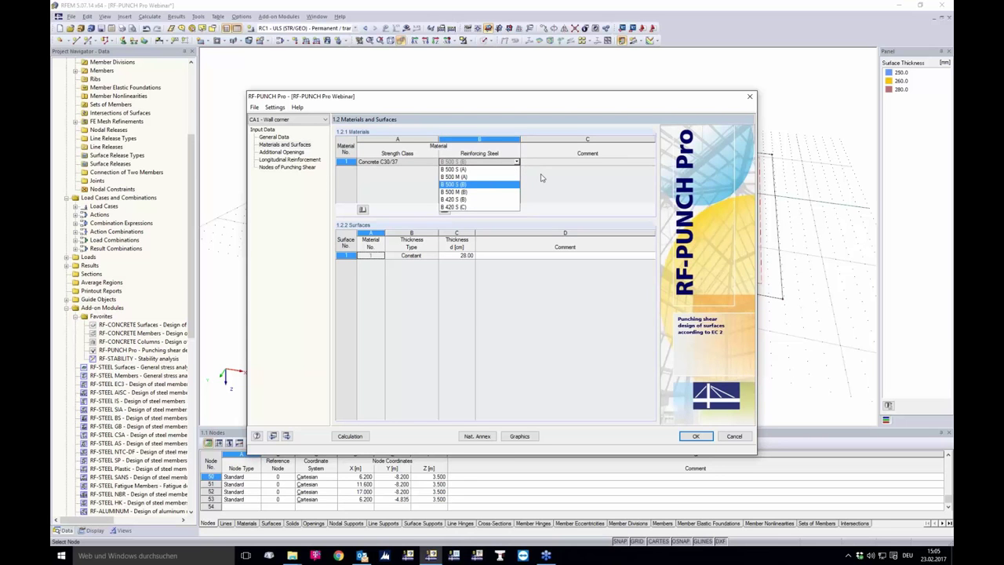
{"action": "left_click", "coordinate": [541, 178]}
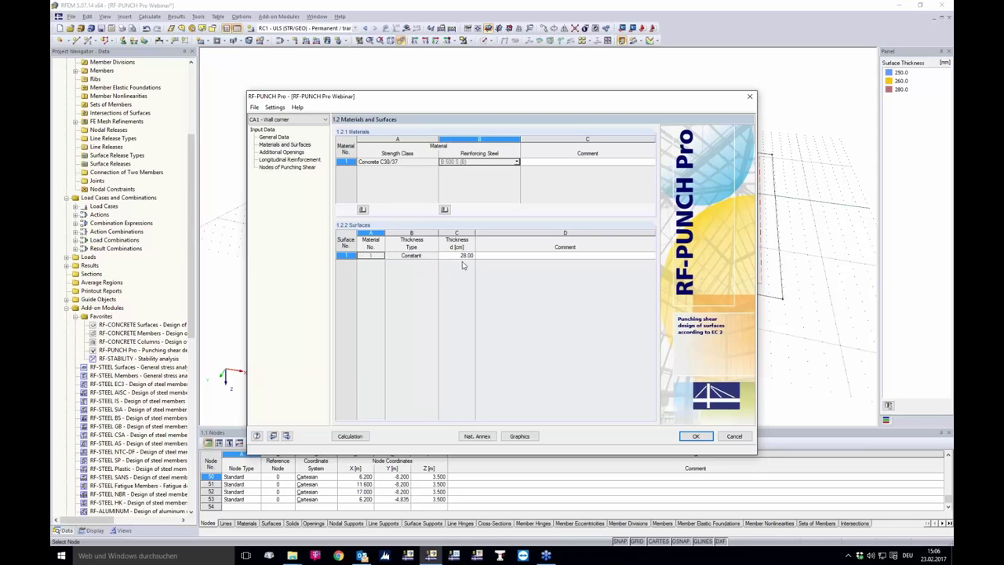
- Start additional opening 1 on reference surface 1 and assign node 5 at the wall corner as its reference node
{"action": "left_click", "coordinate": [297, 153]}
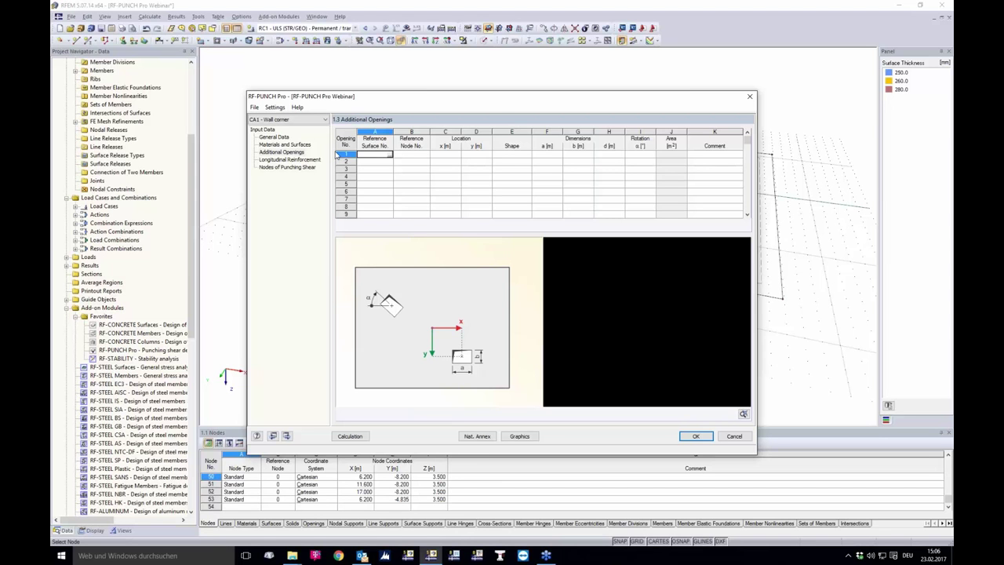
{"action": "left_click", "coordinate": [344, 154]}
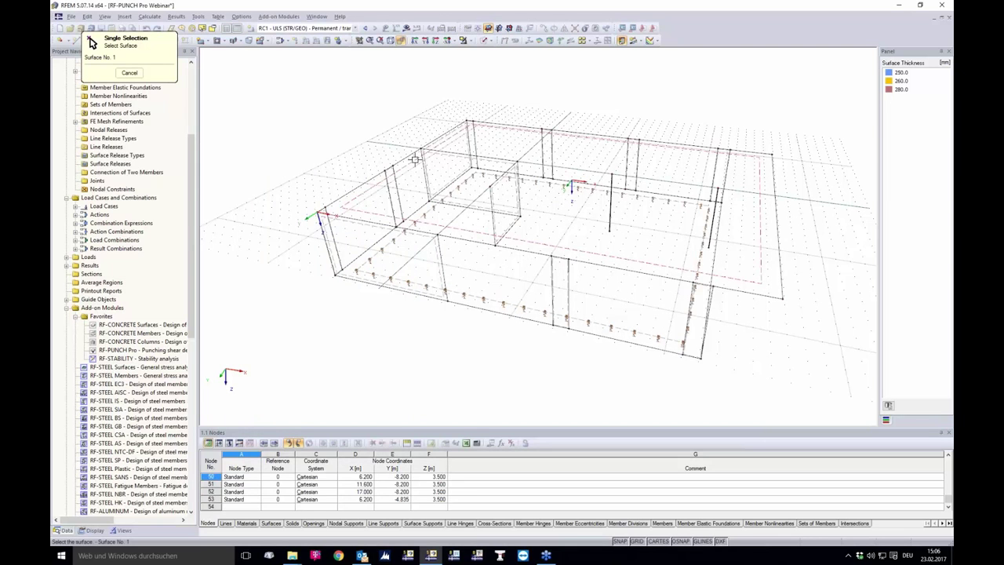
{"action": "left_click", "coordinate": [415, 159]}
{"action": "left_click", "coordinate": [418, 154]}
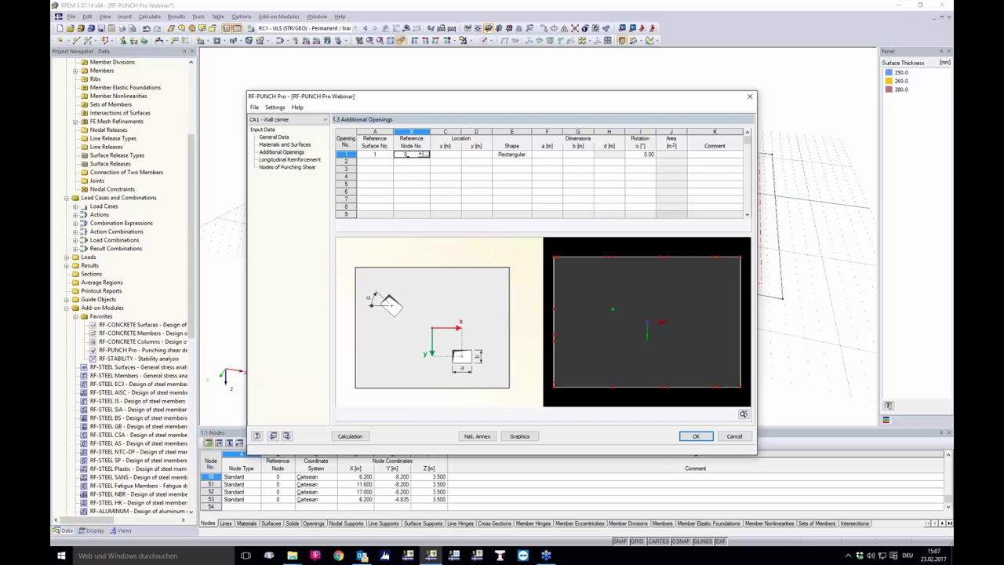
{"action": "left_click", "coordinate": [424, 153]}
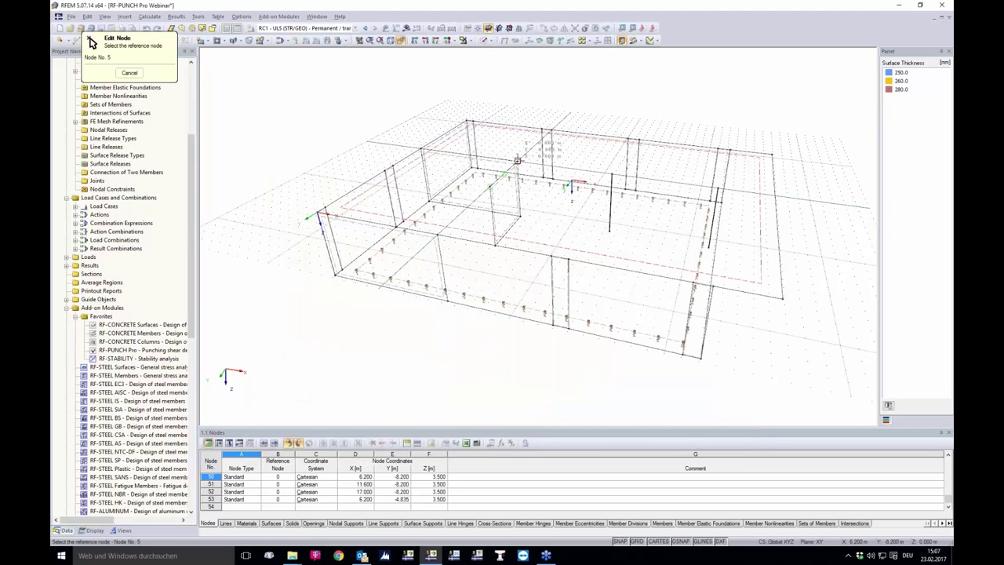
{"action": "left_click", "coordinate": [518, 163]}
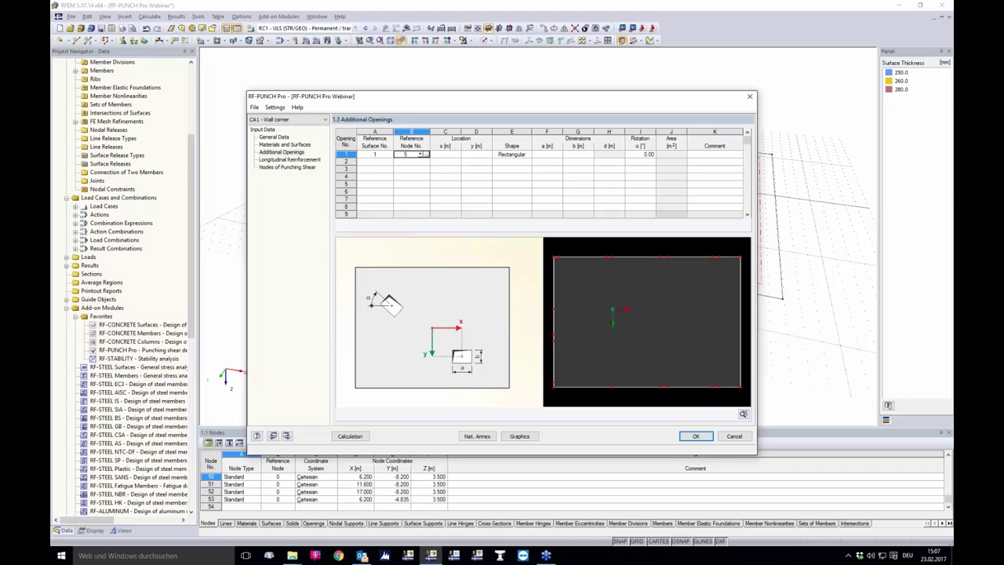
- Locate opening 1 at x 0.500 m and y 0.500 m from its reference node
{"action": "left_click", "coordinate": [451, 155]}
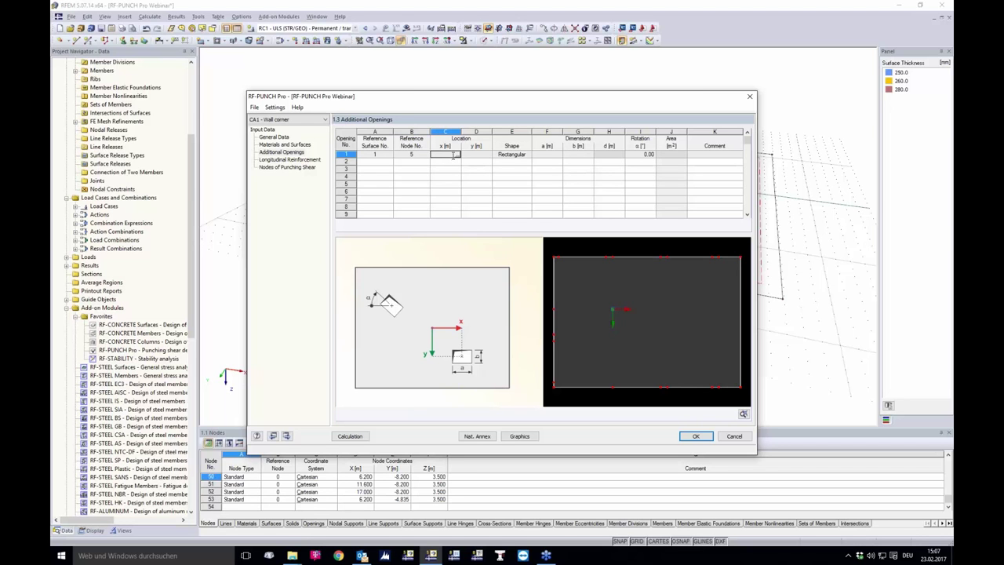
{"action": "left_click", "coordinate": [461, 155]}
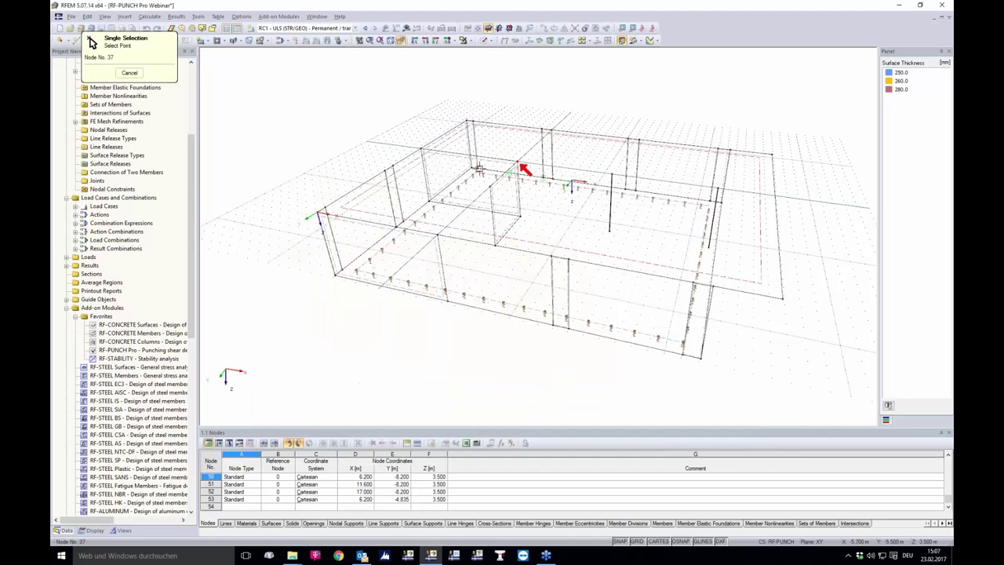
{"action": "left_click", "coordinate": [130, 72]}
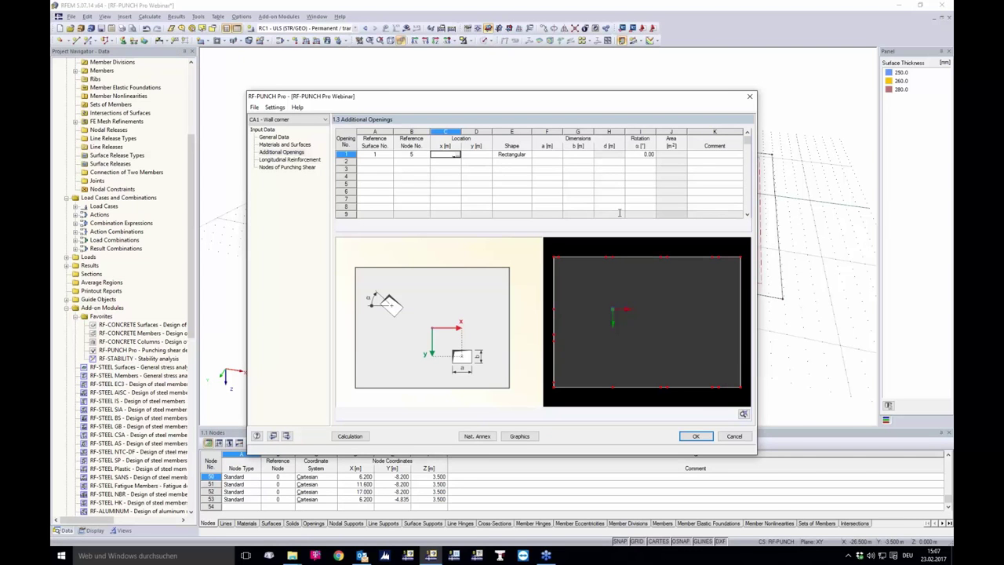
{"action": "type", "text": ".5"}
{"action": "key", "text": "Tab"}
{"action": "type", "text": ".5"}
{"action": "key", "text": "Tab"}
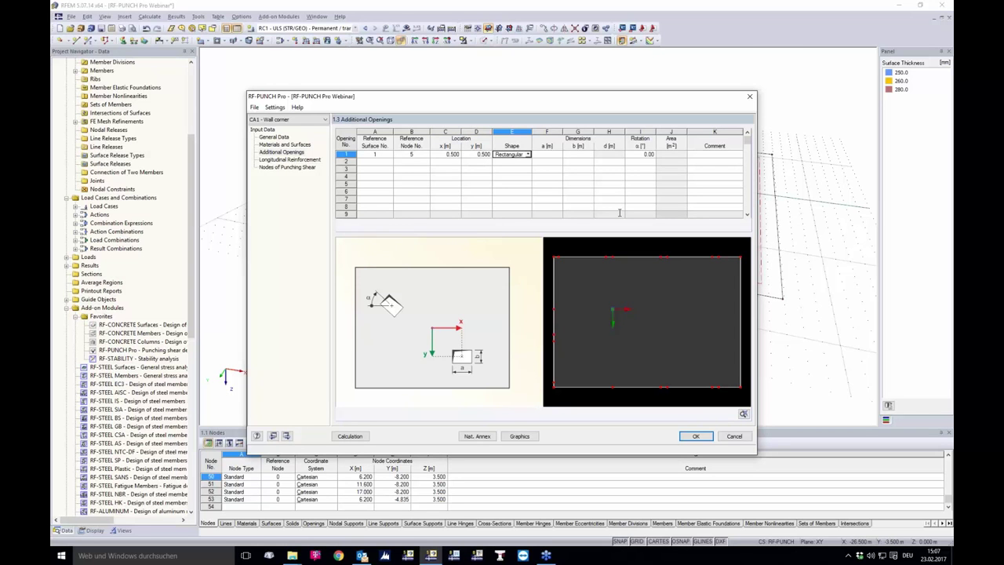
- Set the rectangular opening's dimensions a and b to 0.25 m each and keep its rotation at 0.00°
{"action": "key", "text": "Tab"}
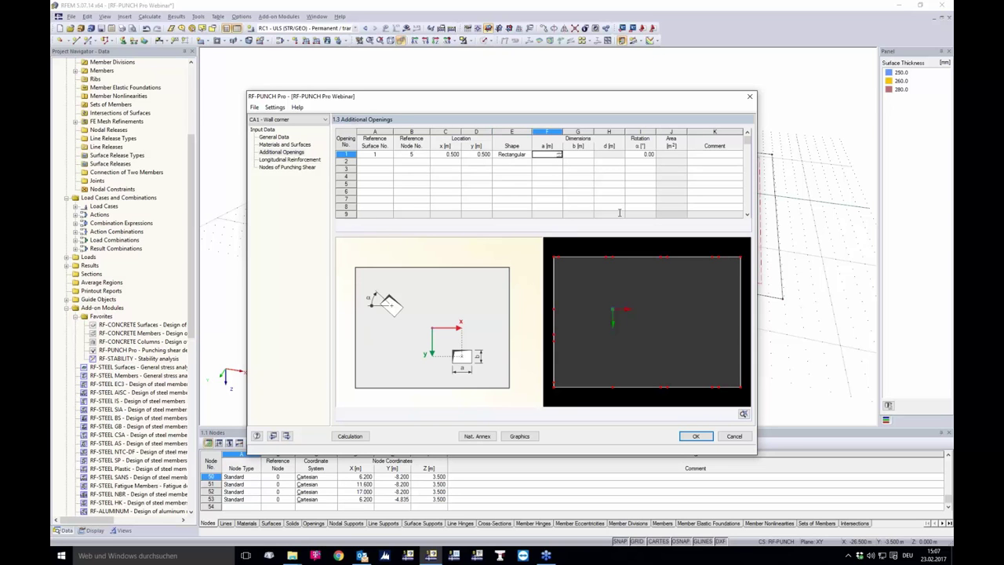
{"action": "type", "text": ".25"}
{"action": "key", "text": "Tab"}
{"action": "type", "text": ".25"}
{"action": "key", "text": "Tab"}
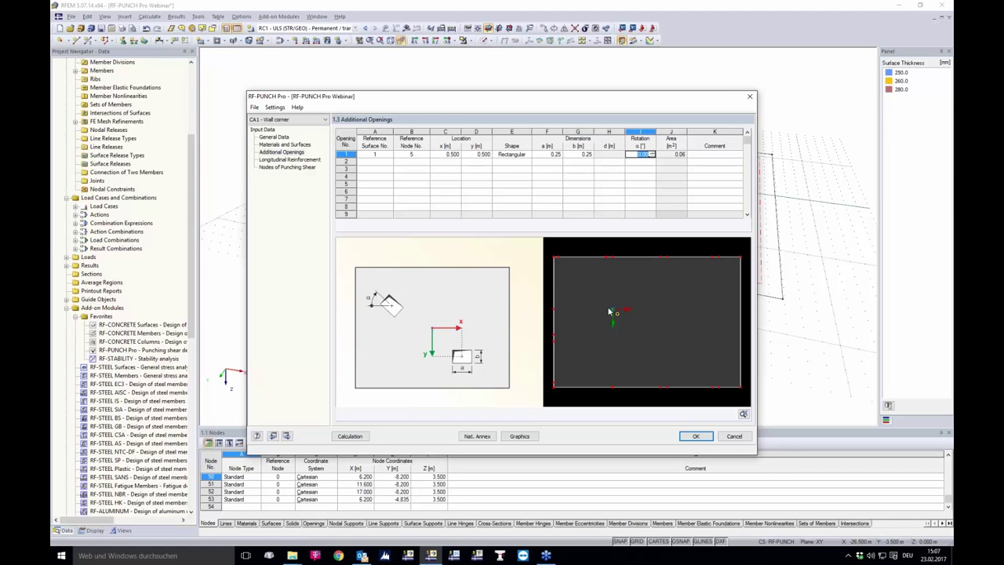
{"action": "middle_click_drag", "start_coordinate": [623, 308], "coordinate": [628, 303], "text": "ctrl"}
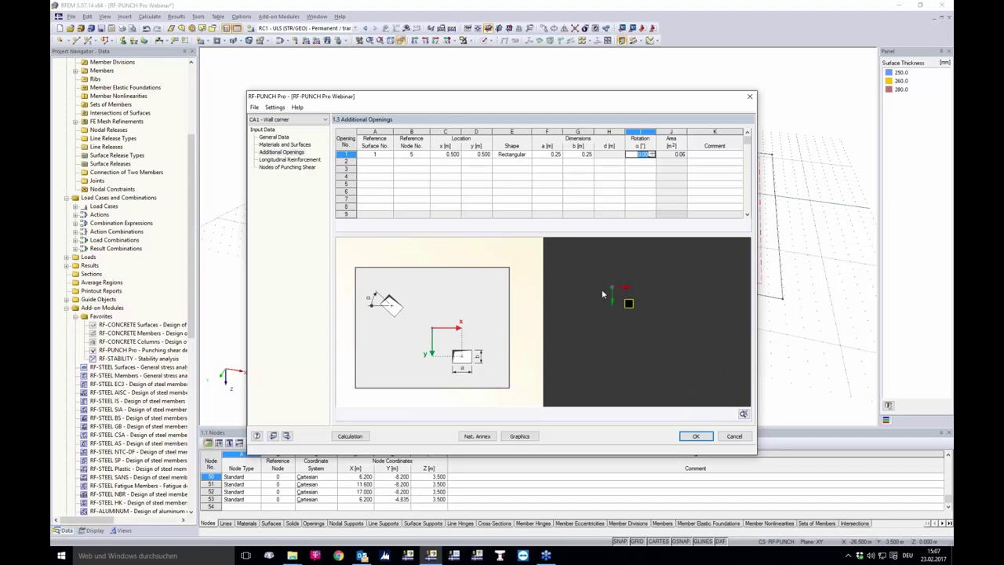
{"action": "scroll", "coordinate": [610, 274], "scroll_direction": "down", "scroll_amount": 3}
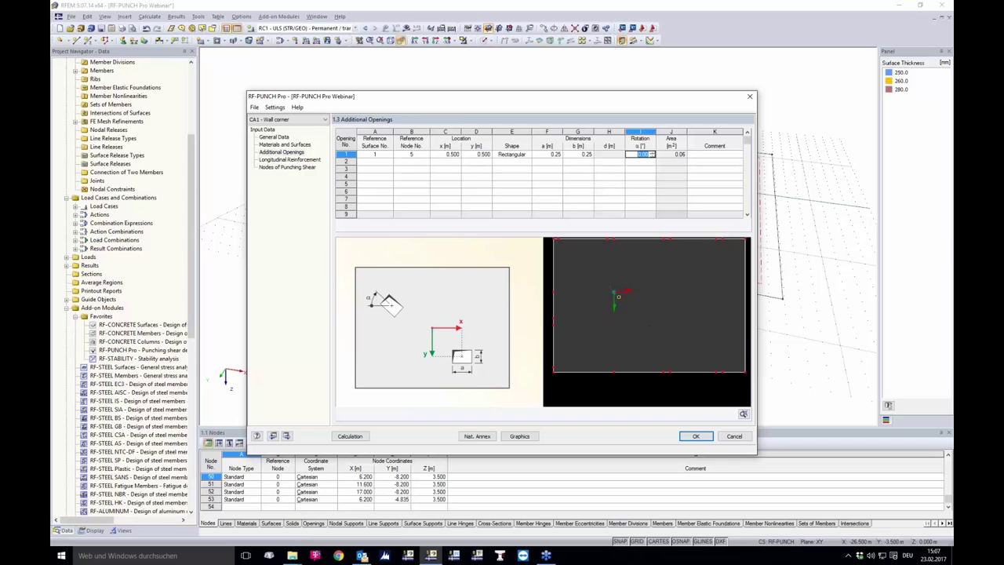
{"action": "middle_click_drag", "start_coordinate": [615, 317], "coordinate": [618, 328]}
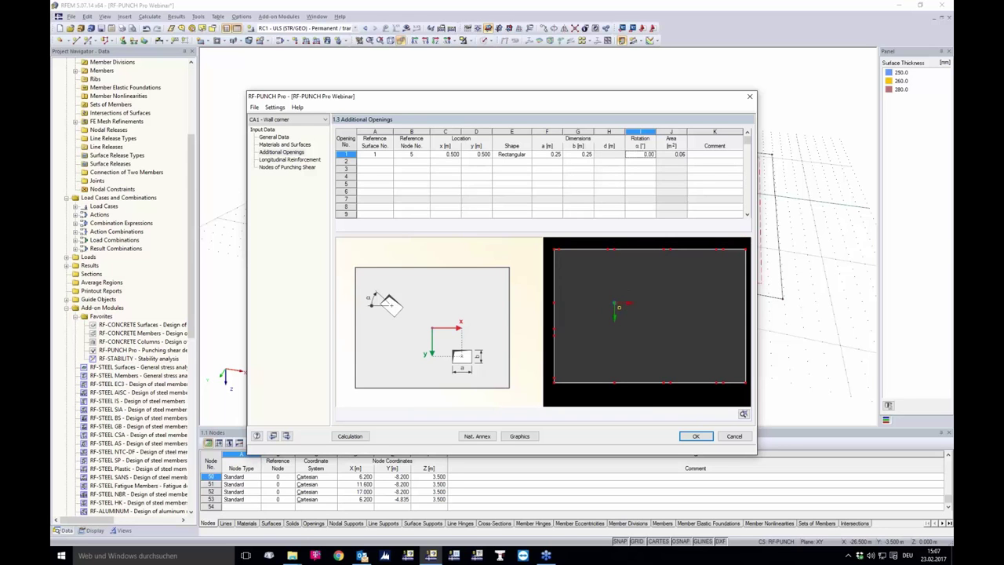
{"action": "left_click", "coordinate": [642, 155]}
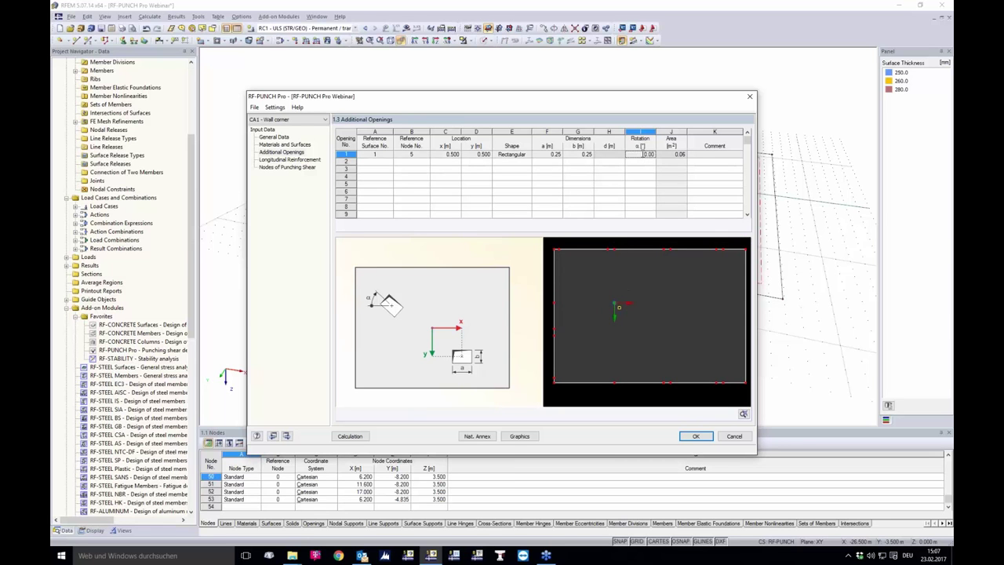
{"action": "key", "text": "Return"}
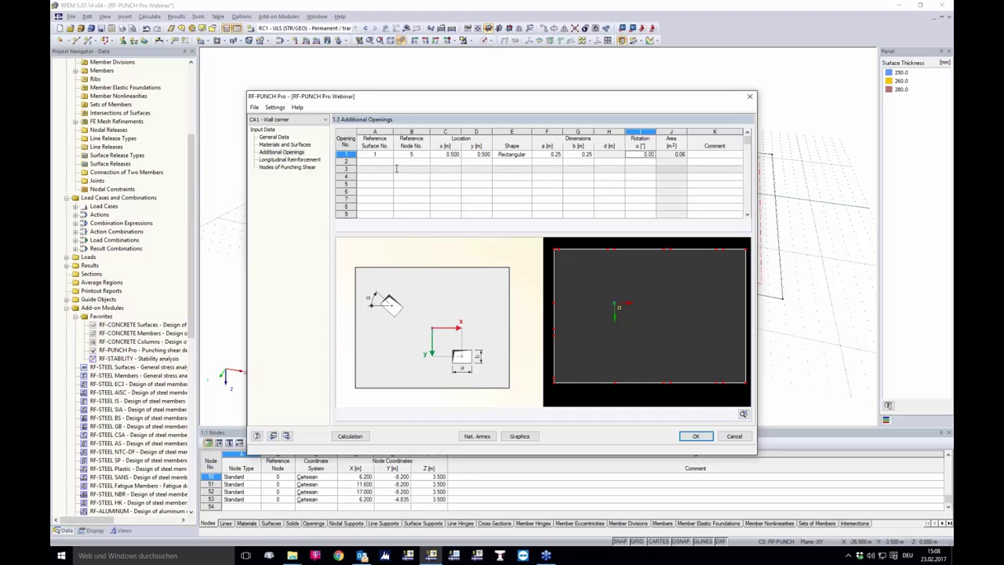
- Delete opening 1 from the additional openings table
{"action": "left_click", "coordinate": [346, 154]}
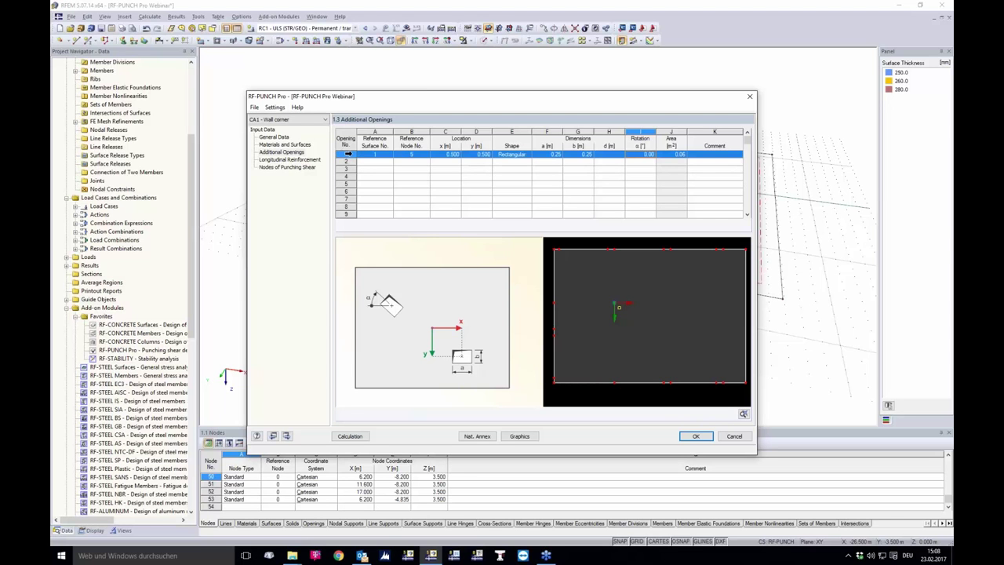
{"action": "right_click", "coordinate": [366, 155]}
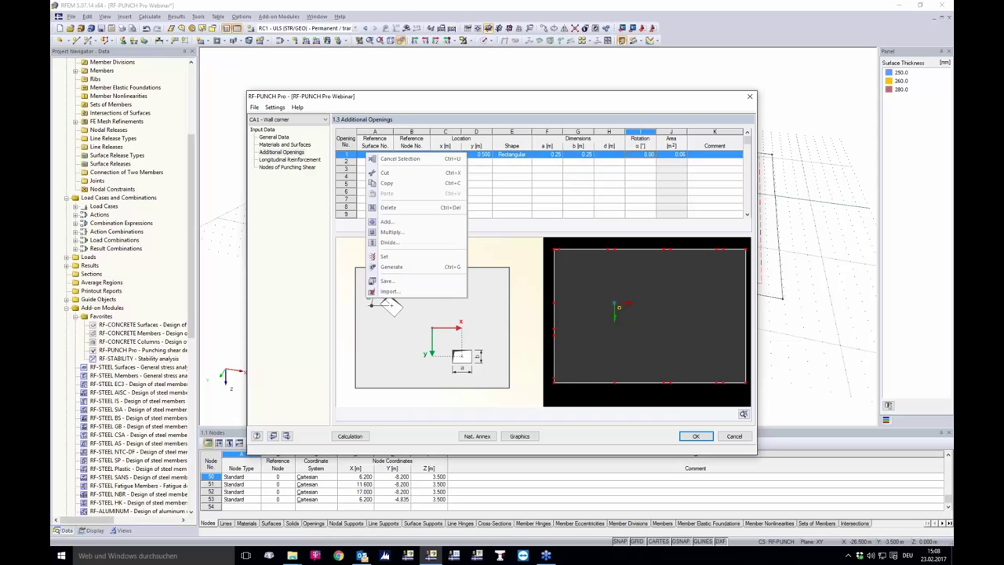
{"action": "left_click", "coordinate": [388, 207]}
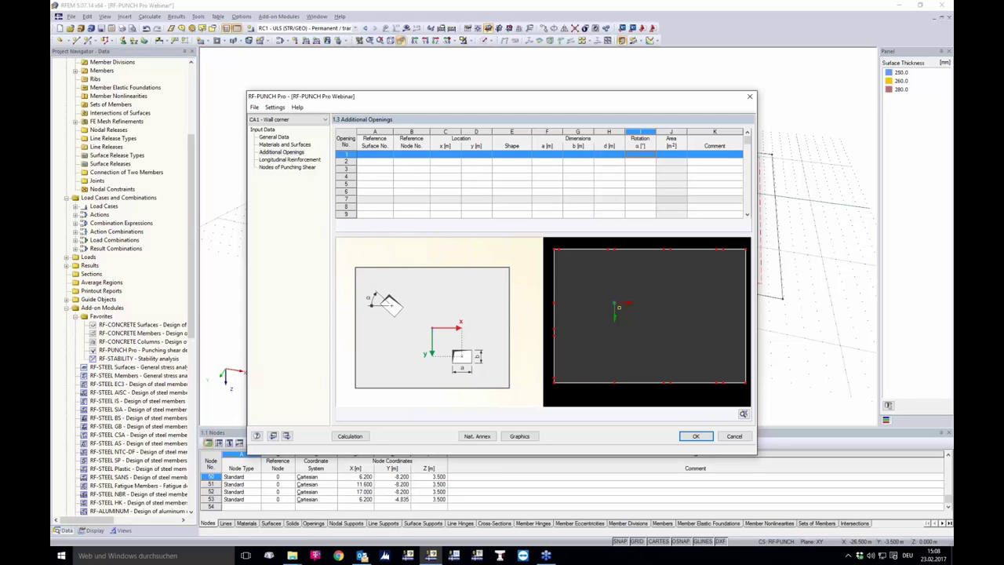
{"action": "left_click", "coordinate": [465, 200]}
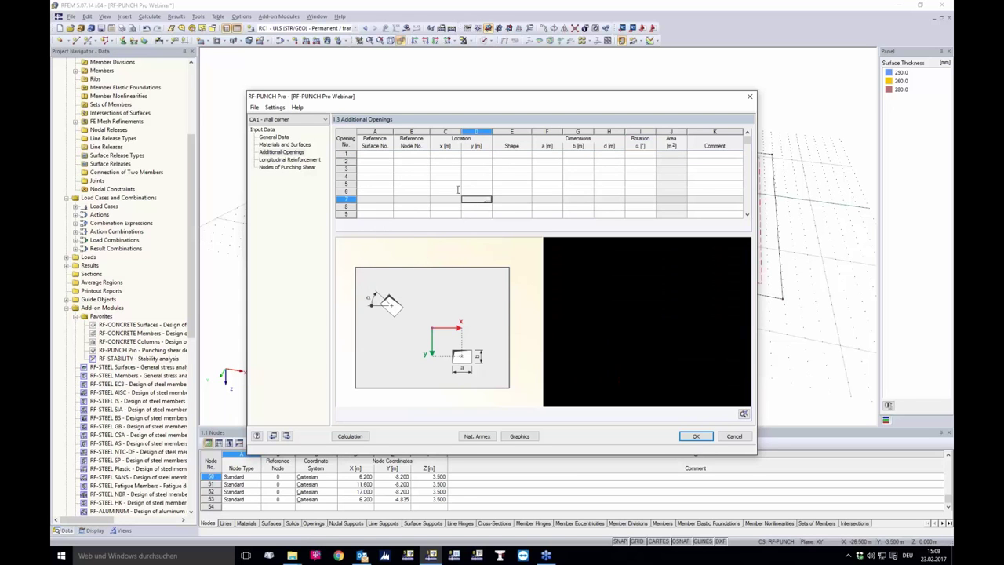
- Review the longitudinal reinforcement of surface 1 and the position setting in node 5's punching shear details
{"action": "left_click", "coordinate": [289, 159]}
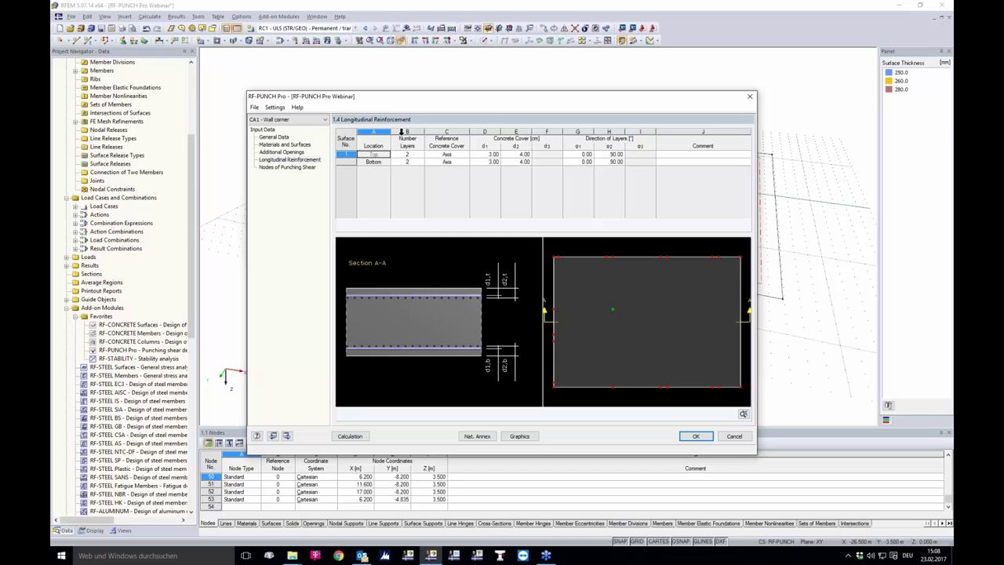
{"action": "left_click", "coordinate": [493, 155]}
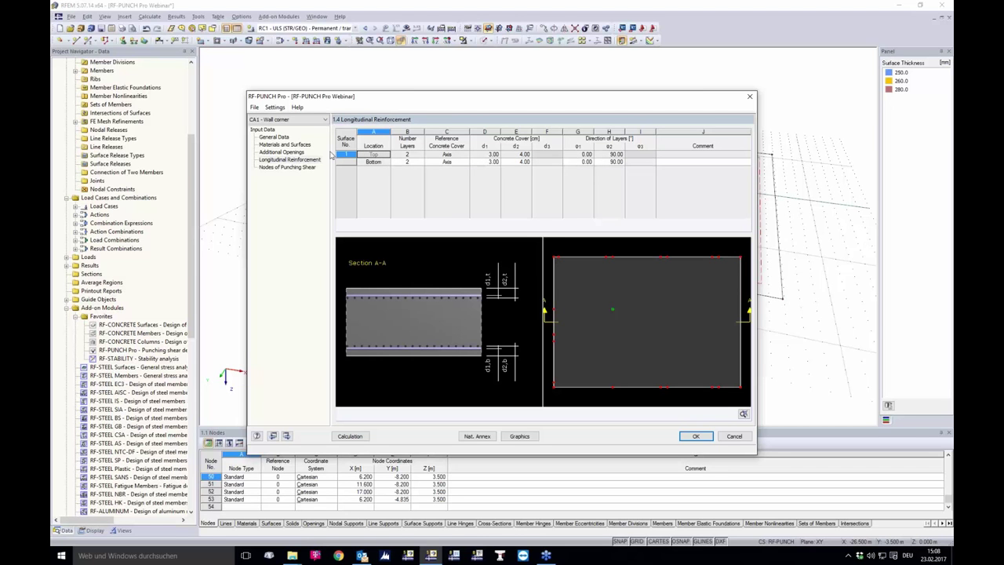
{"action": "left_click", "coordinate": [311, 169]}
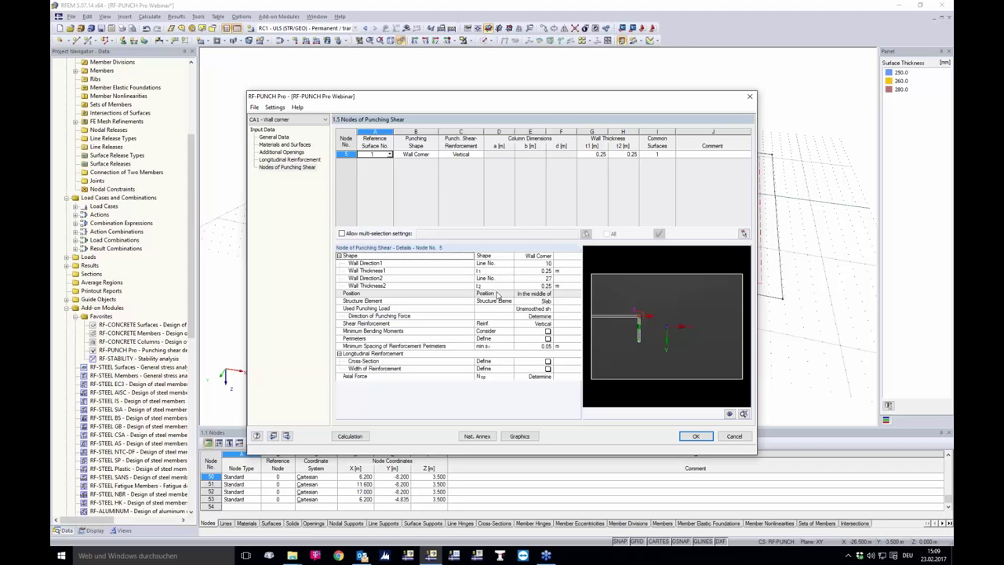
{"action": "left_click", "coordinate": [538, 294]}
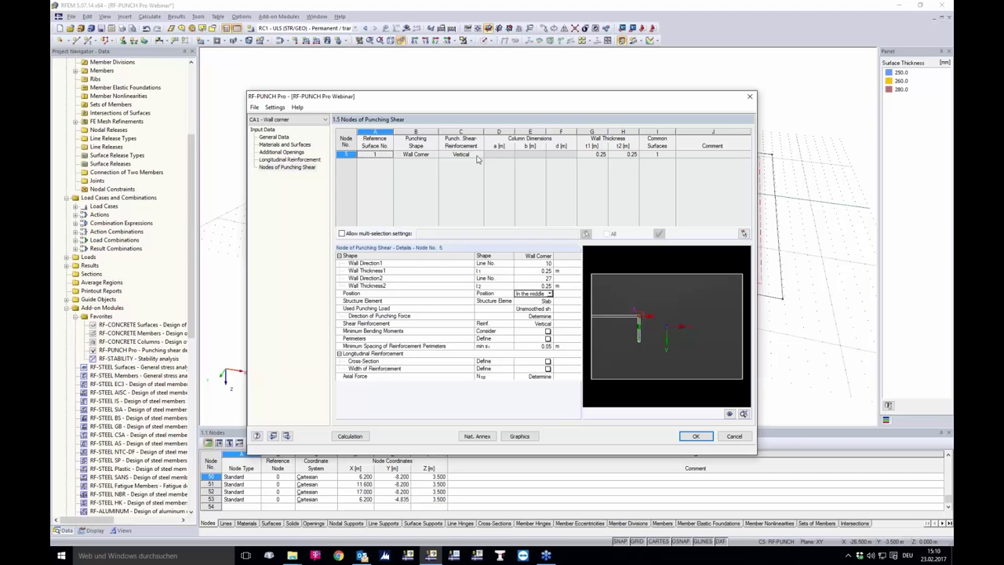
- Try HDB as the punching shear reinforcement of node 5, then return it to Vertical
{"action": "left_click", "coordinate": [480, 156]}
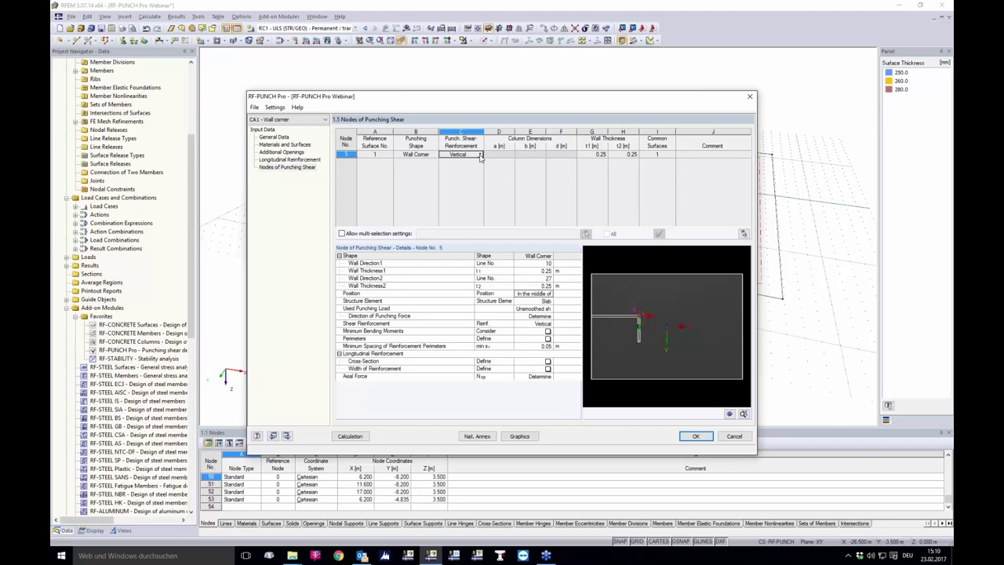
{"action": "left_click", "coordinate": [480, 154]}
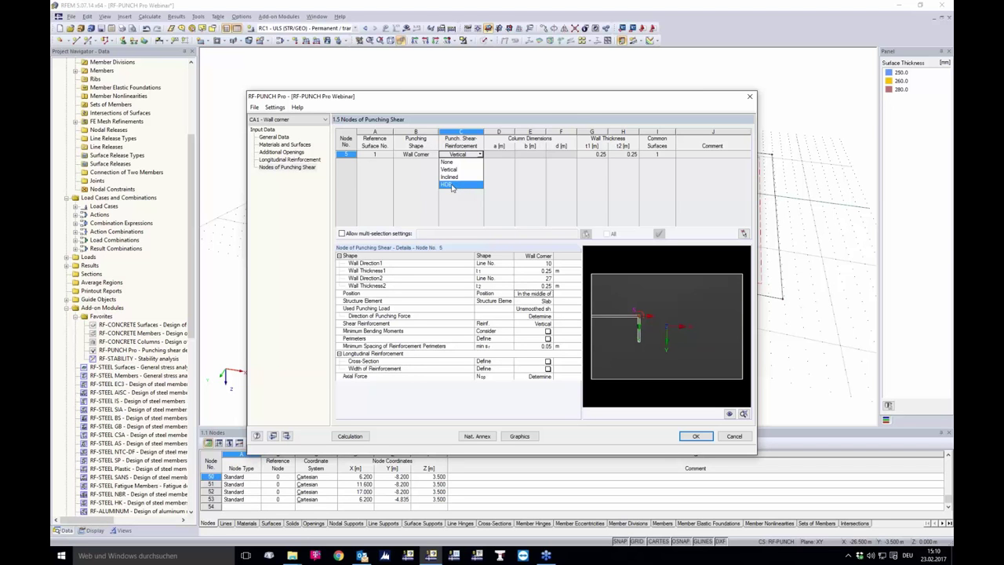
{"action": "left_click", "coordinate": [451, 186]}
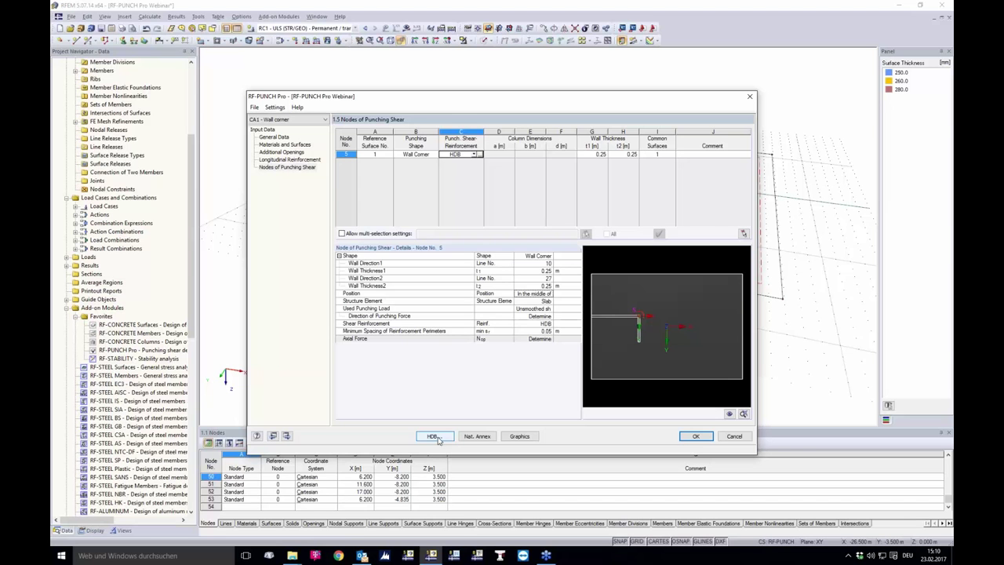
{"action": "left_click", "coordinate": [473, 154]}
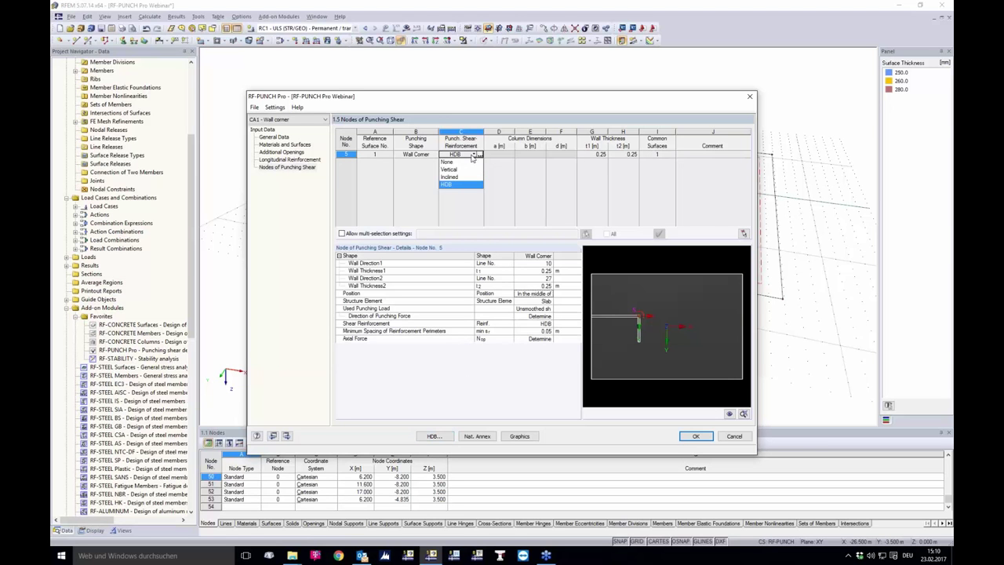
{"action": "left_click", "coordinate": [453, 169]}
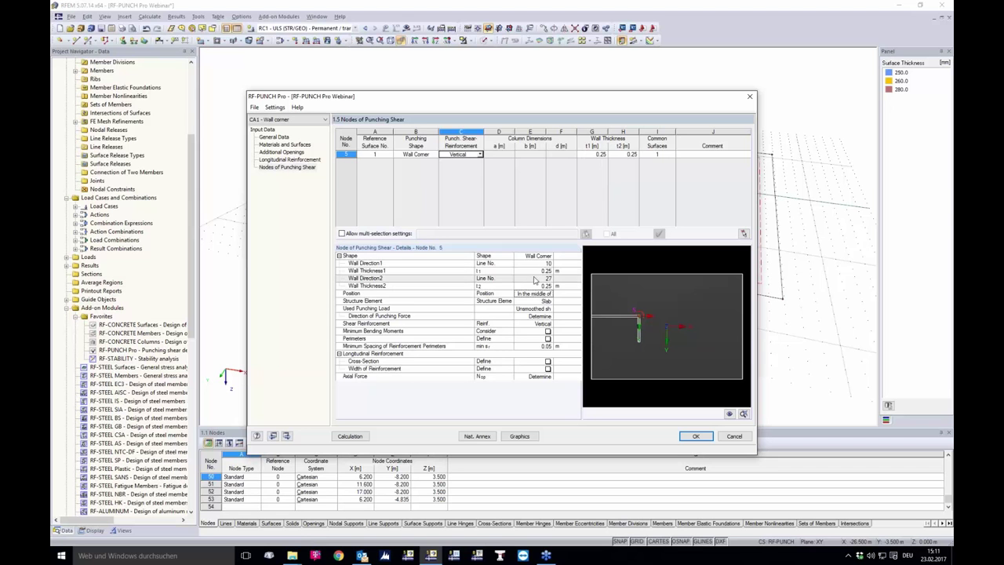
- Check node 5's position setting and the available structure element types, keeping Slab
{"action": "left_click", "coordinate": [544, 294]}
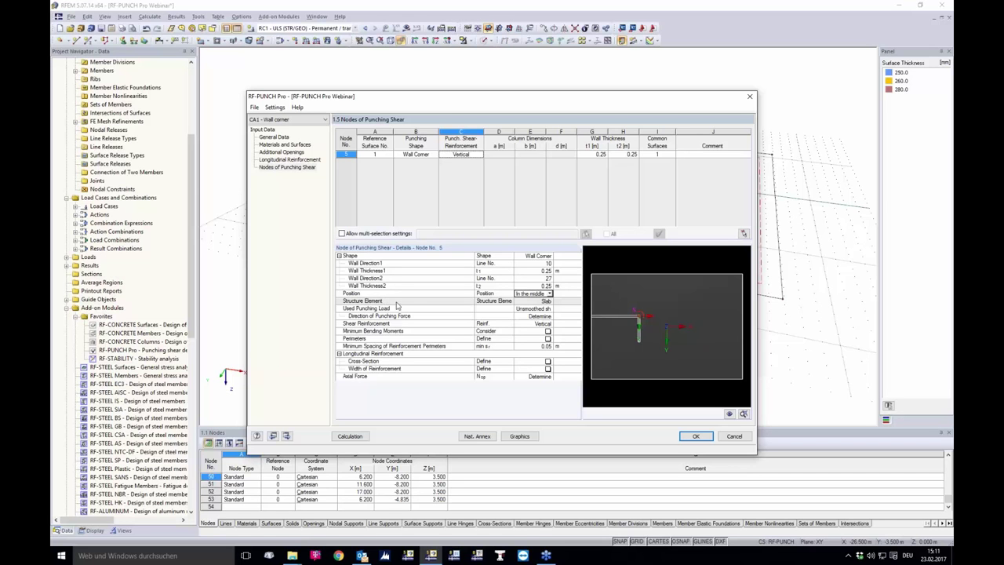
{"action": "left_click", "coordinate": [549, 303]}
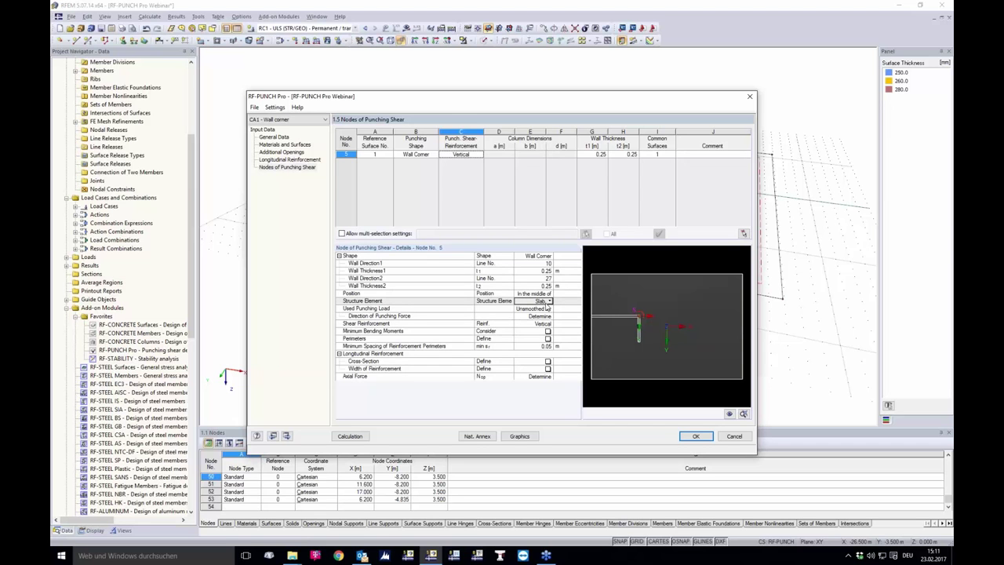
{"action": "left_click", "coordinate": [551, 302]}
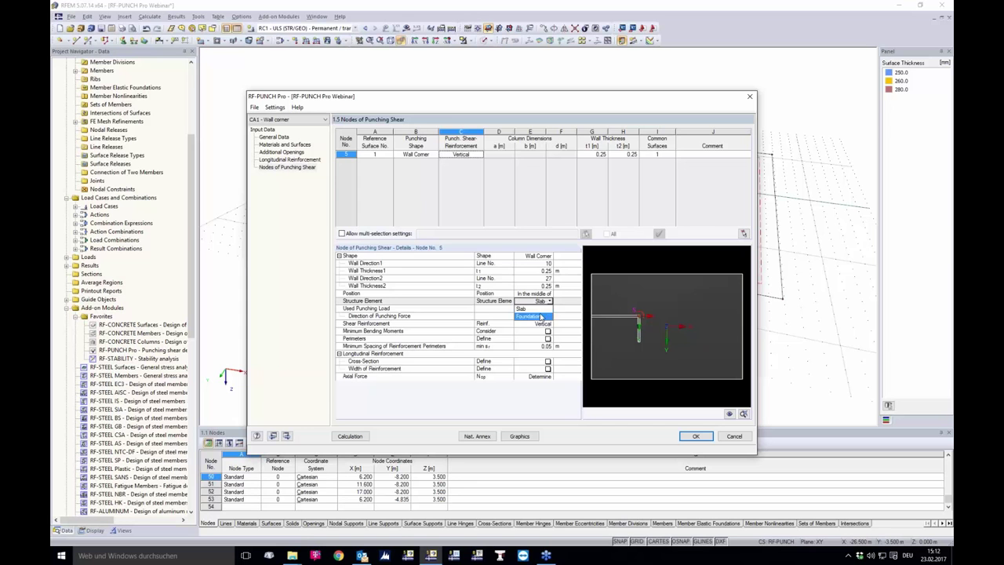
{"action": "left_click", "coordinate": [547, 302]}
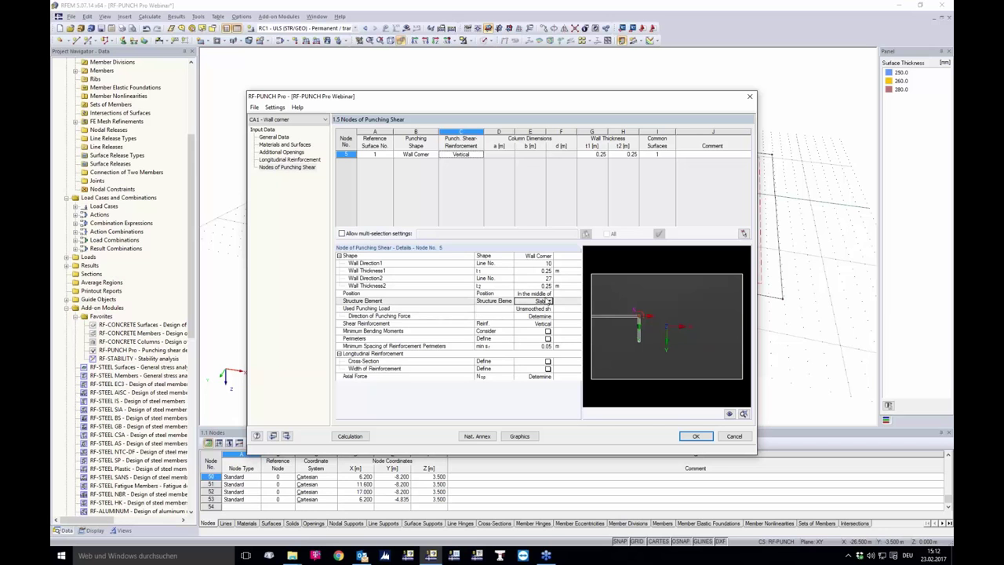
- Use the unsmoothed shear force over the critical perimeter as node 5's punching load and inspect the perimeter around the wall corner
{"action": "left_click", "coordinate": [550, 308]}
{"action": "left_click", "coordinate": [551, 309]}
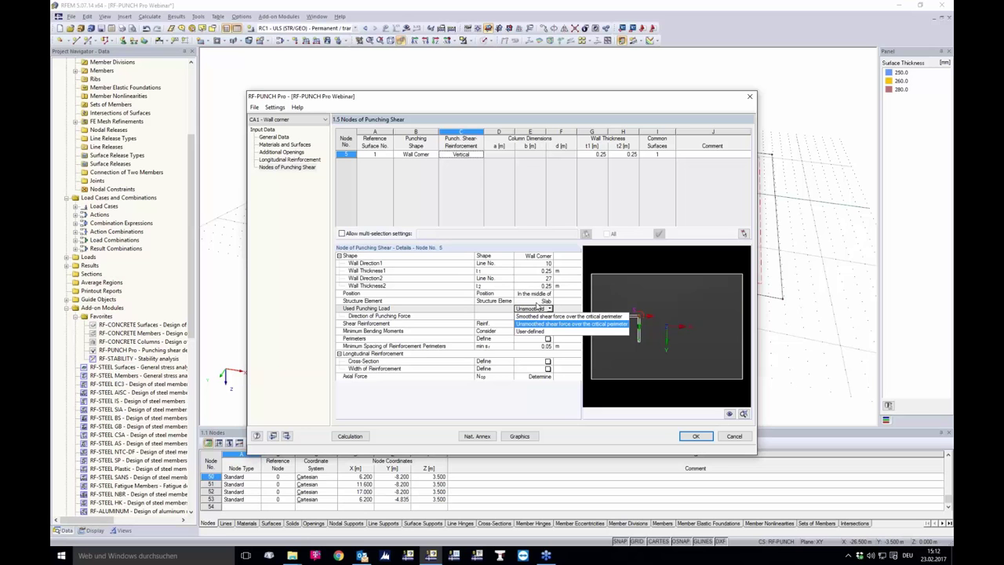
{"action": "left_click", "coordinate": [528, 324]}
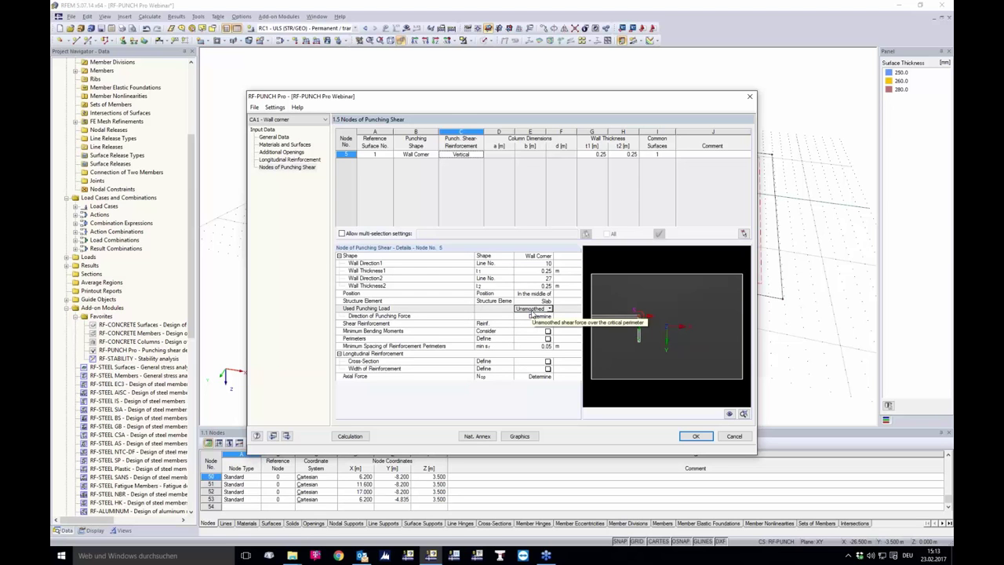
{"action": "scroll", "coordinate": [648, 309], "scroll_direction": "up", "scroll_amount": 3}
{"action": "scroll", "coordinate": [648, 310], "scroll_direction": "up", "scroll_amount": 3}
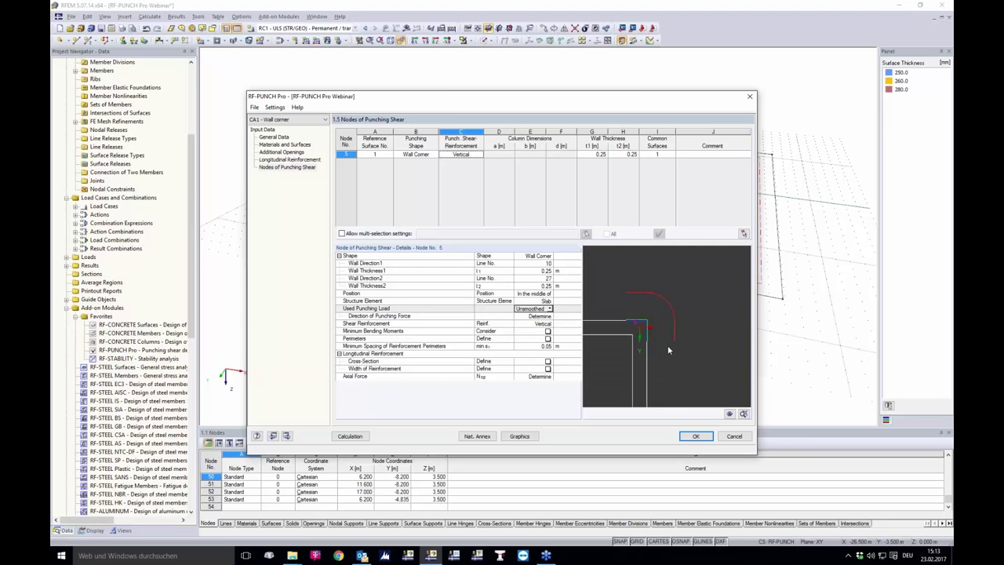
{"action": "scroll", "coordinate": [668, 350], "scroll_direction": "up", "scroll_amount": 1}
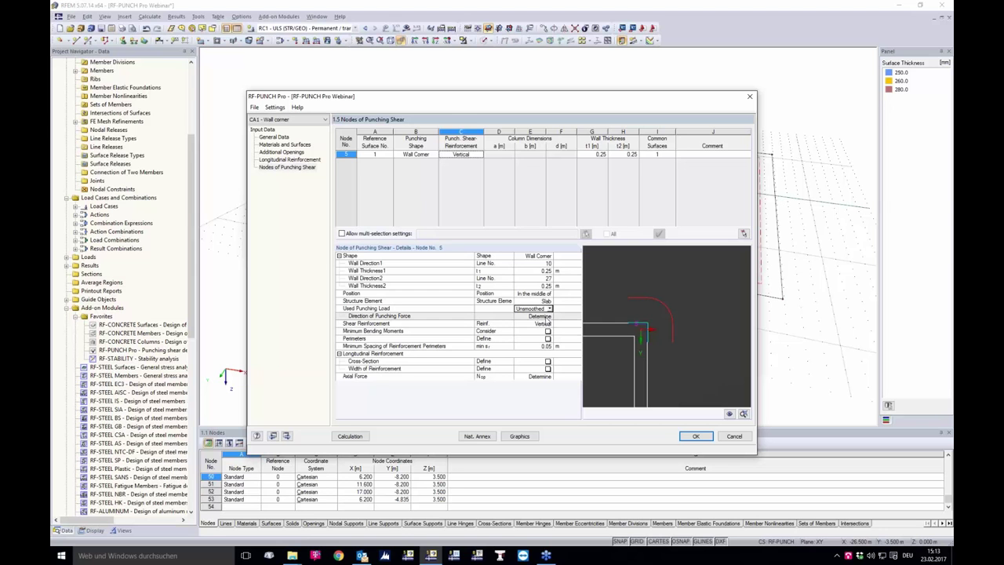
- Keep the direction of punching force on Determine and calculate the Wall corner case
{"action": "left_click", "coordinate": [544, 317]}
{"action": "left_click", "coordinate": [551, 316]}
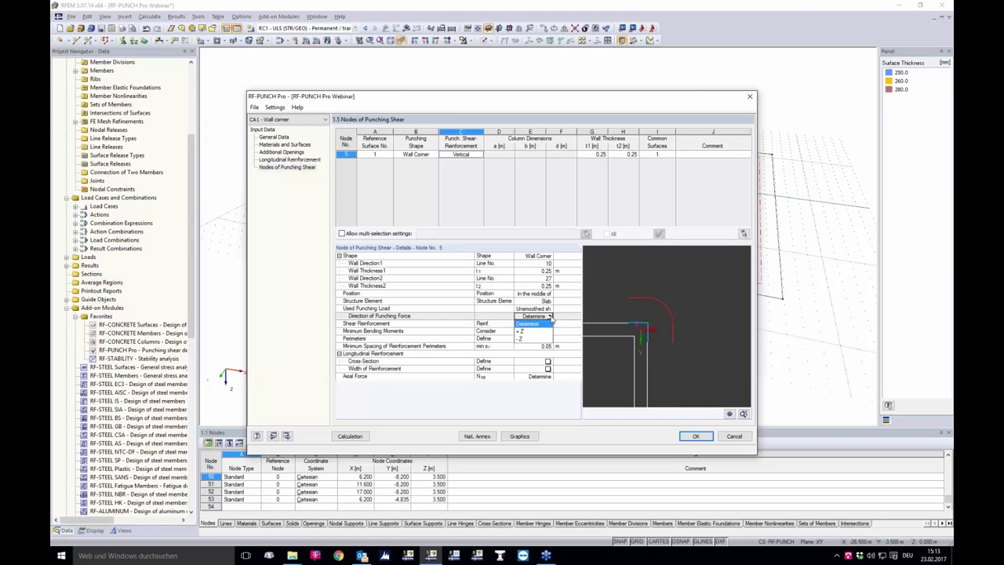
{"action": "left_click", "coordinate": [547, 323]}
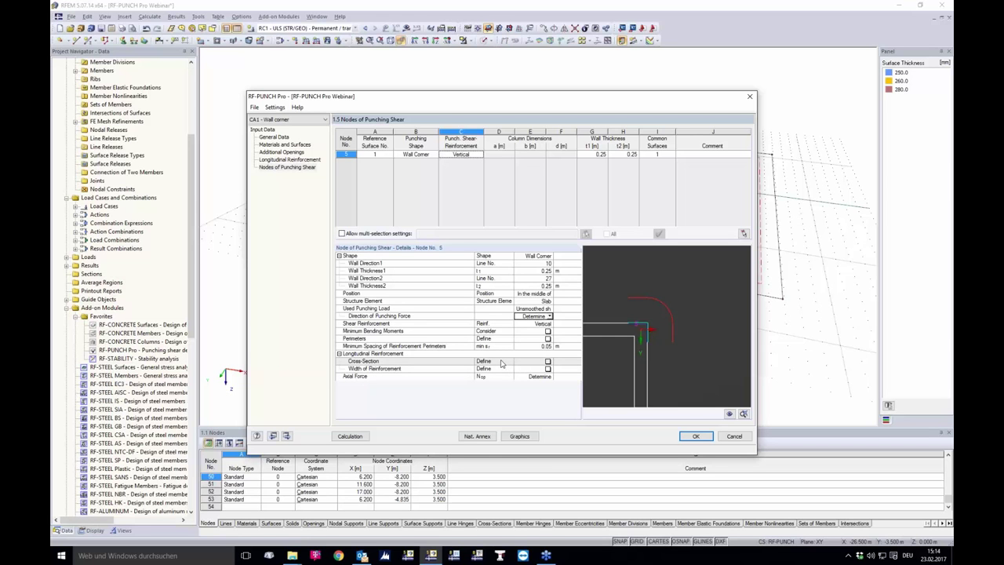
{"action": "left_click", "coordinate": [350, 436]}
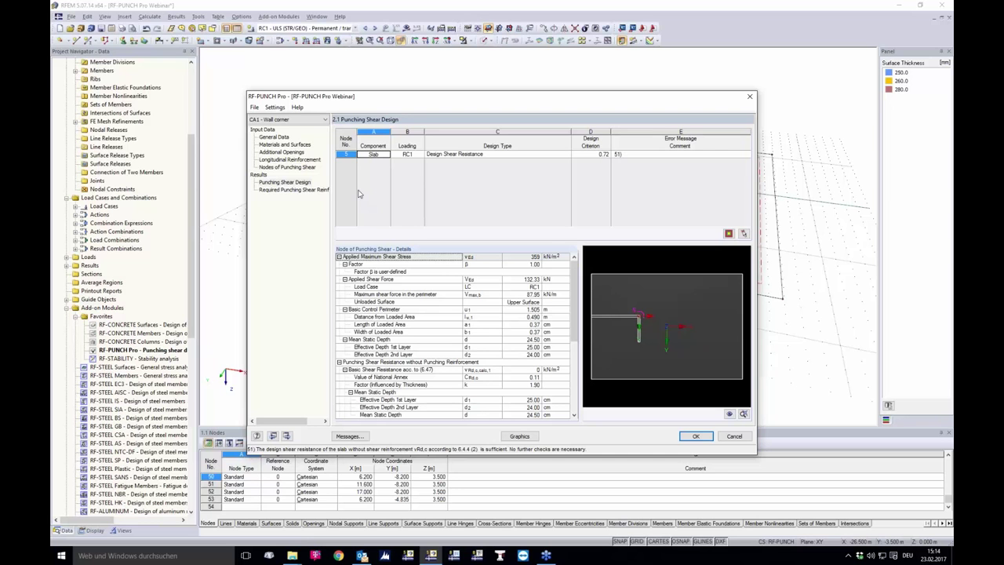
- Copy the Wall corner case to new case 2 with the description "Wall corner smoothed"
{"action": "left_click", "coordinate": [254, 107]}
{"action": "left_click", "coordinate": [254, 107]}
{"action": "left_click", "coordinate": [254, 107]}
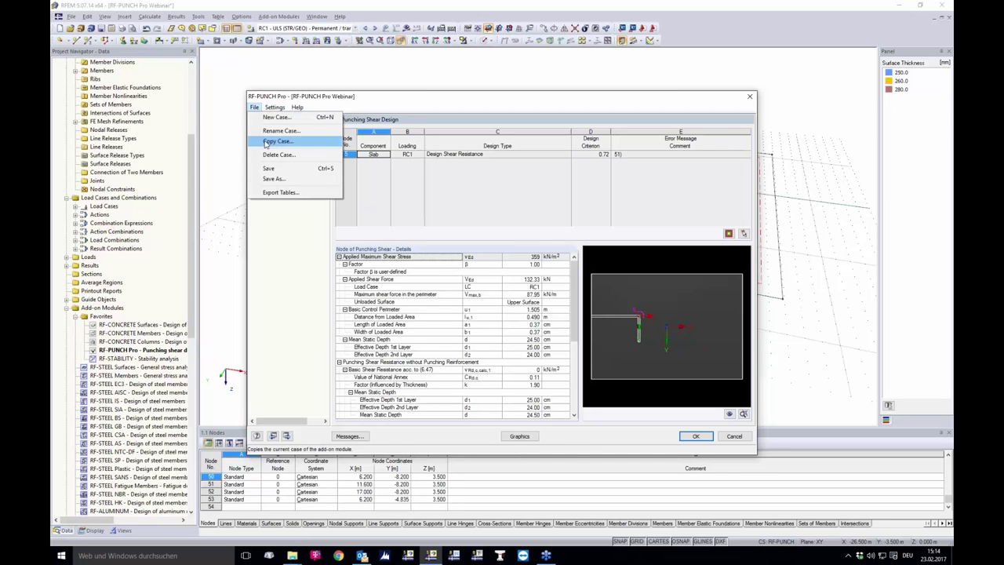
{"action": "left_click", "coordinate": [277, 141]}
{"action": "left_click", "coordinate": [475, 289]}
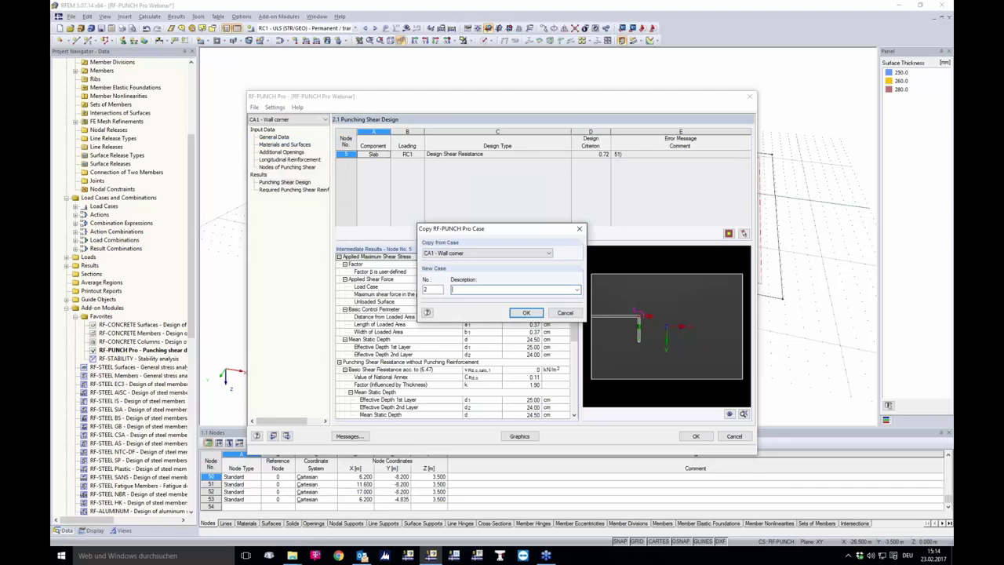
{"action": "type", "text": "Wall corner smoothe"}
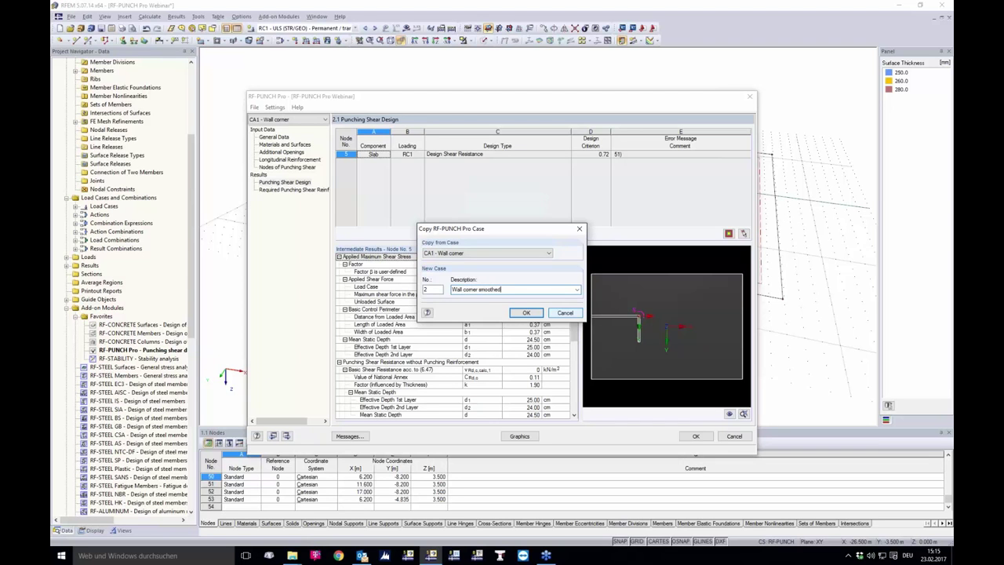
{"action": "type", "text": "d"}
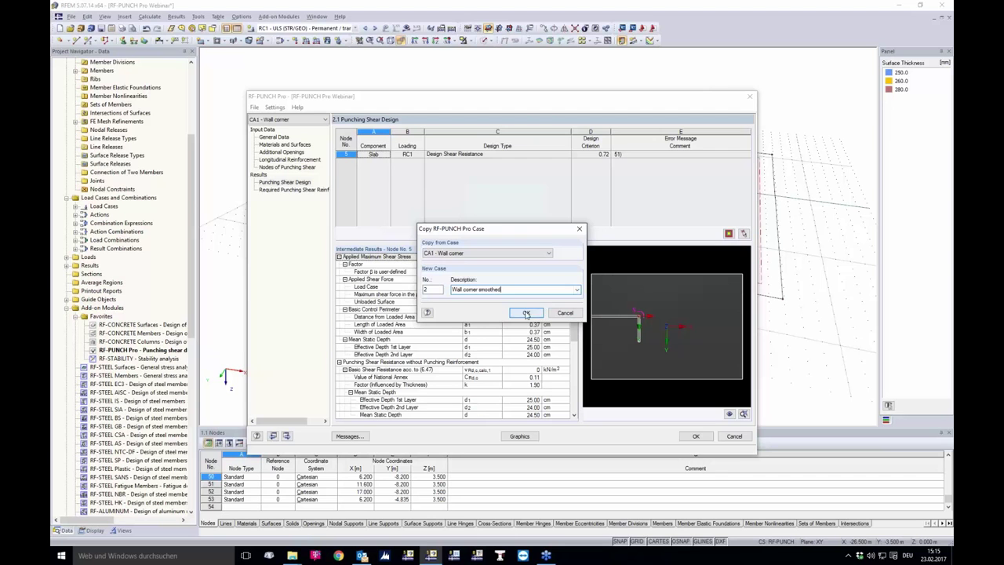
{"action": "left_click", "coordinate": [528, 313]}
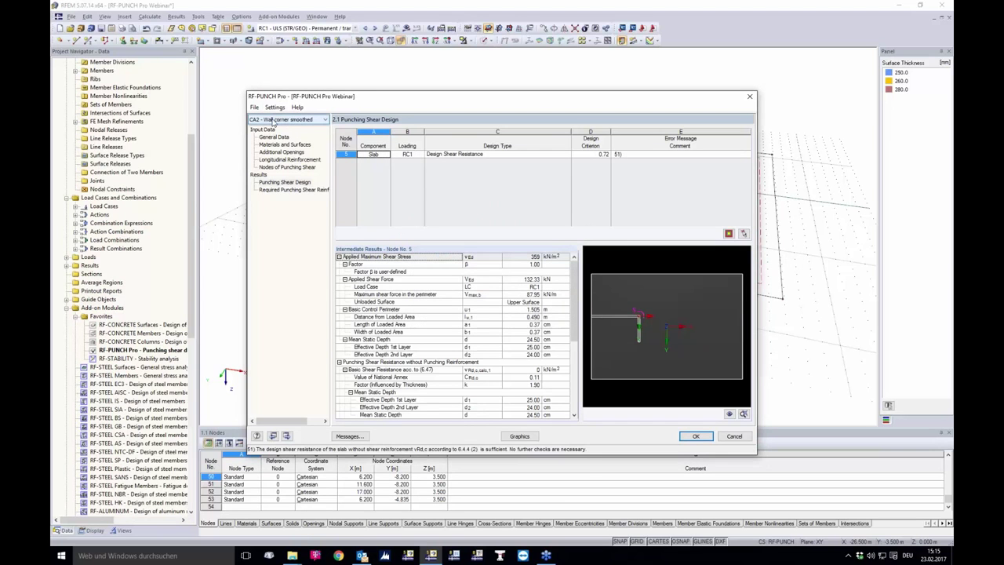
- Set node 5's used punching load to the smoothed shear force over the critical perimeter in the copied case
{"action": "left_click", "coordinate": [277, 168]}
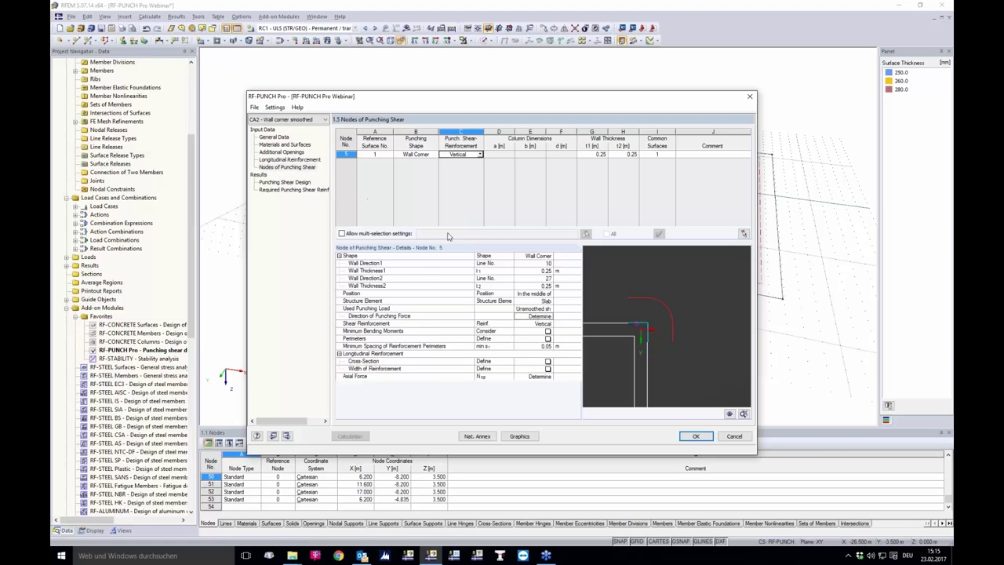
{"action": "left_click", "coordinate": [532, 310]}
{"action": "left_click", "coordinate": [550, 309]}
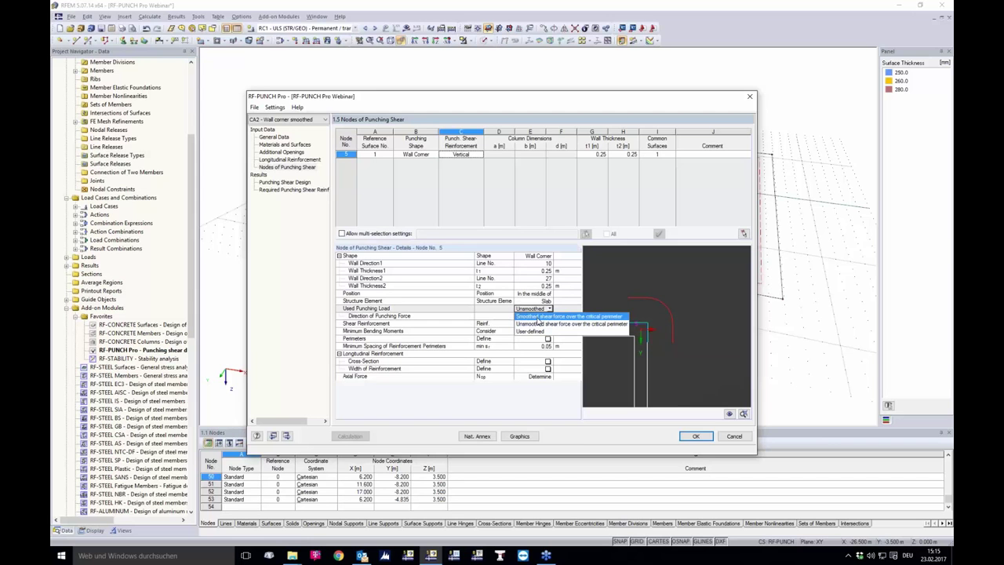
{"action": "left_click", "coordinate": [538, 318]}
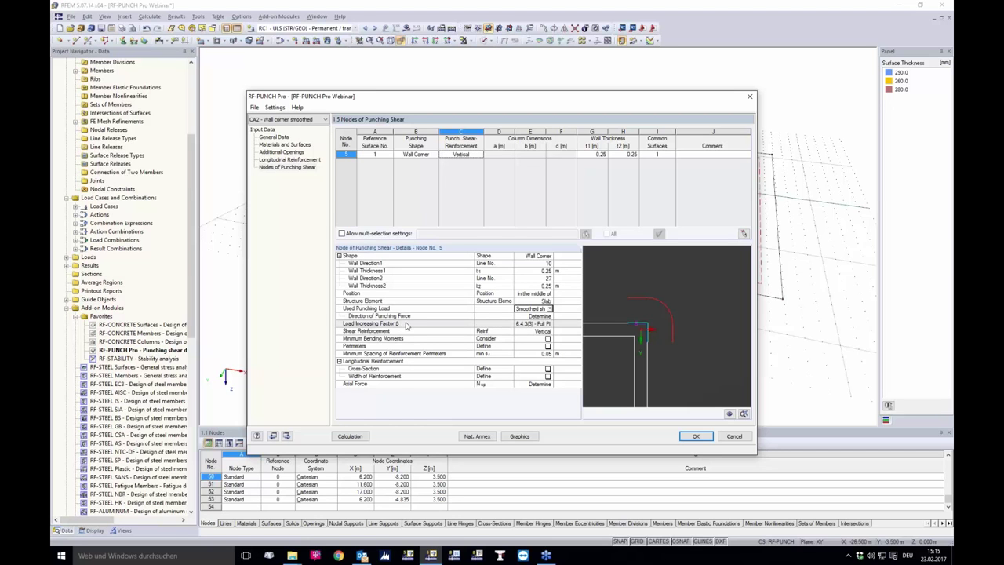
- Set load increasing factor β to 6.4.3(3) - Full Plastic Shear Distribution and calculate the Wall corner smoothed case
{"action": "left_click", "coordinate": [548, 327]}
{"action": "left_click", "coordinate": [550, 324]}
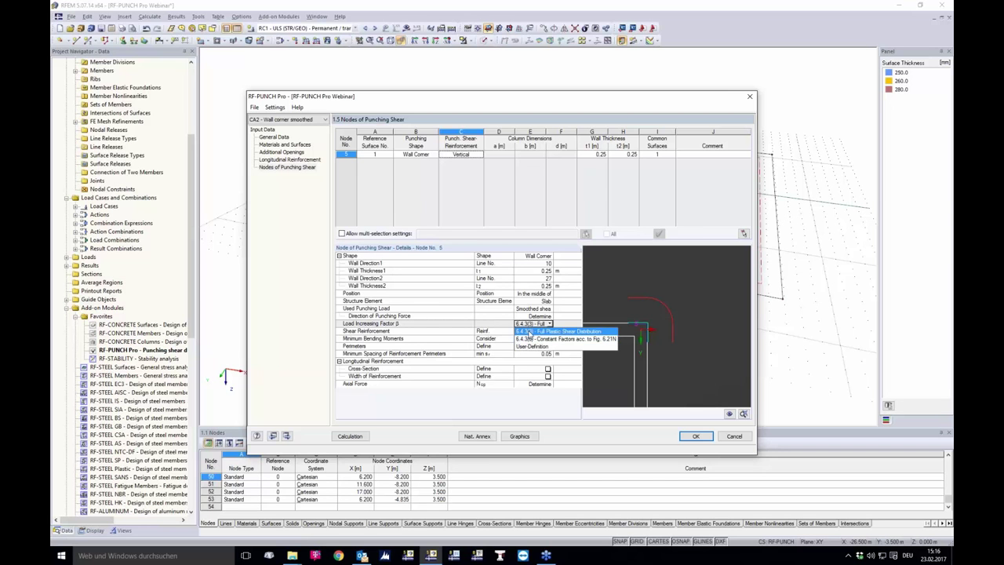
{"action": "left_click", "coordinate": [529, 332]}
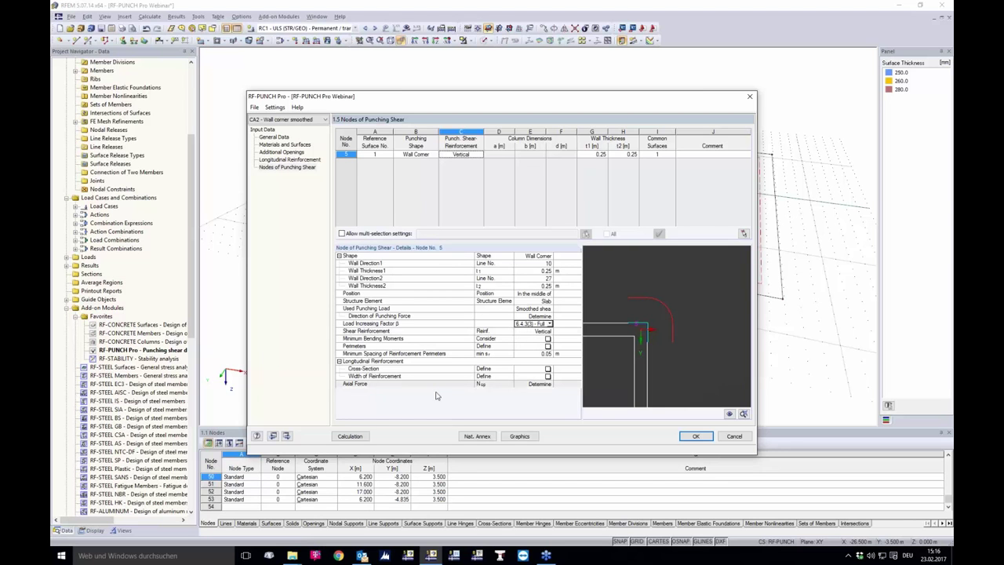
{"action": "left_click", "coordinate": [361, 438]}
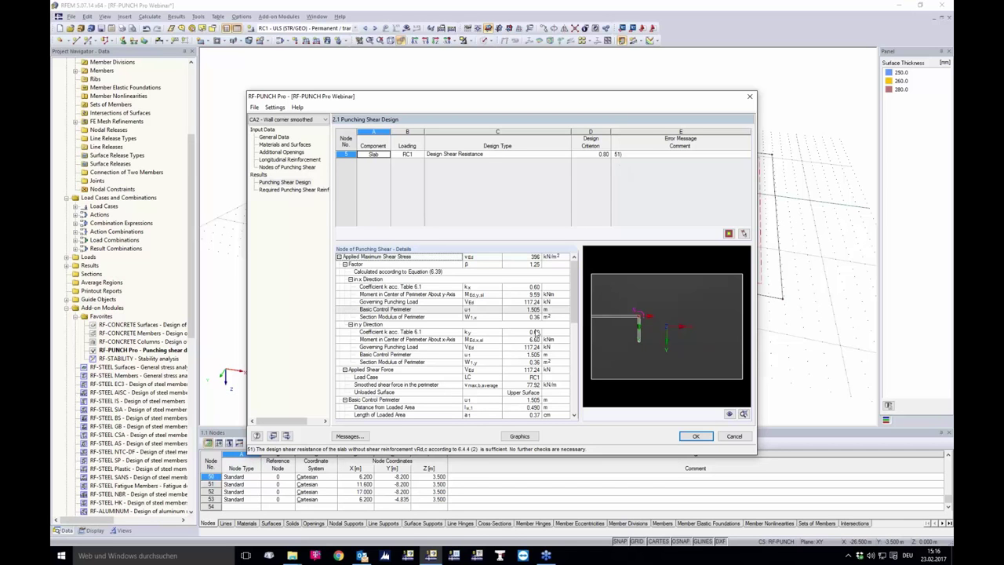
- Compare the shear force at the critical perimeter graphically for the smoothed and unsmoothed cases, then return to the Wall corner case's input data
{"action": "left_click", "coordinate": [520, 436]}
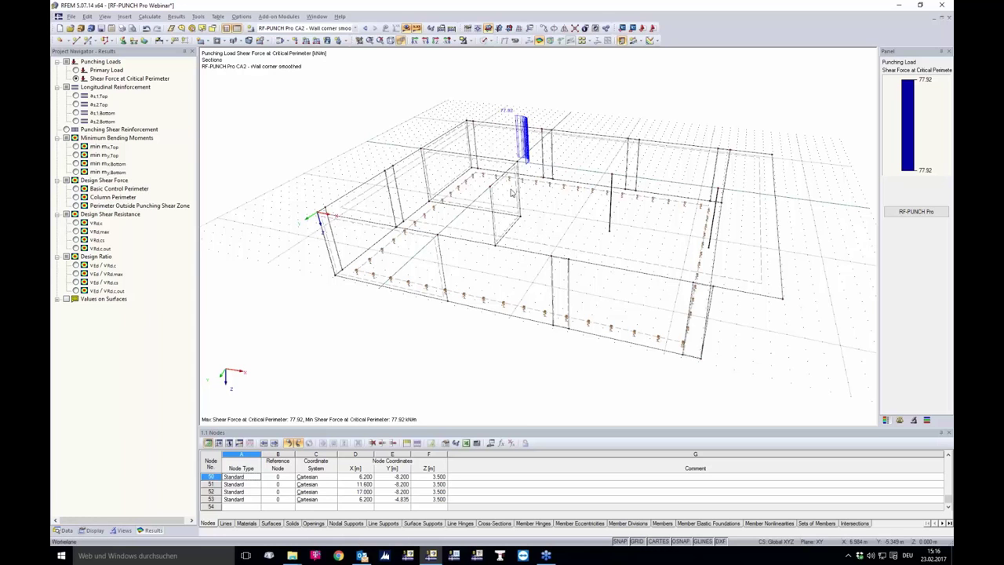
{"action": "scroll", "coordinate": [518, 104], "scroll_direction": "up", "scroll_amount": 1}
{"action": "scroll", "coordinate": [518, 104], "scroll_direction": "up", "scroll_amount": 3}
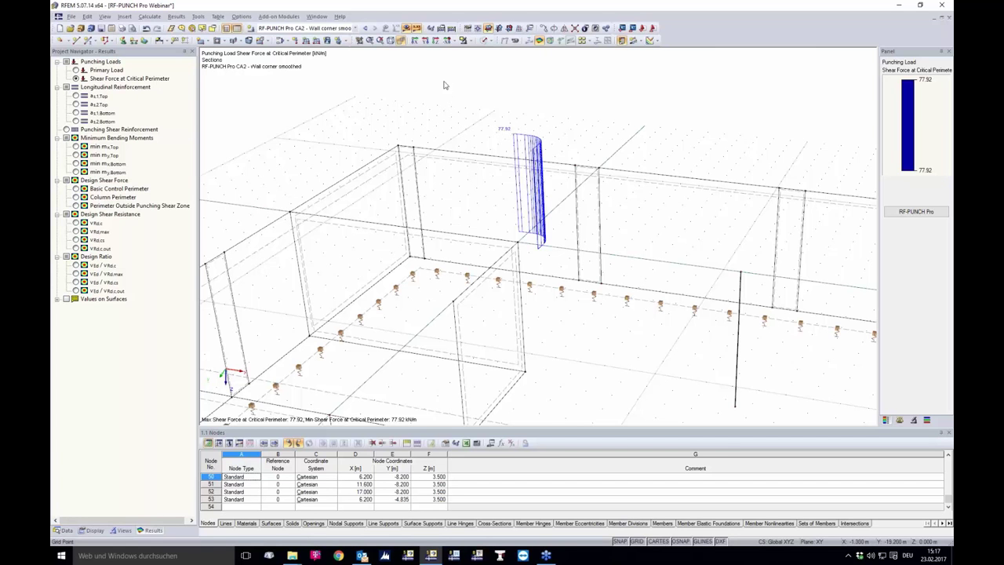
{"action": "left_click", "coordinate": [366, 29]}
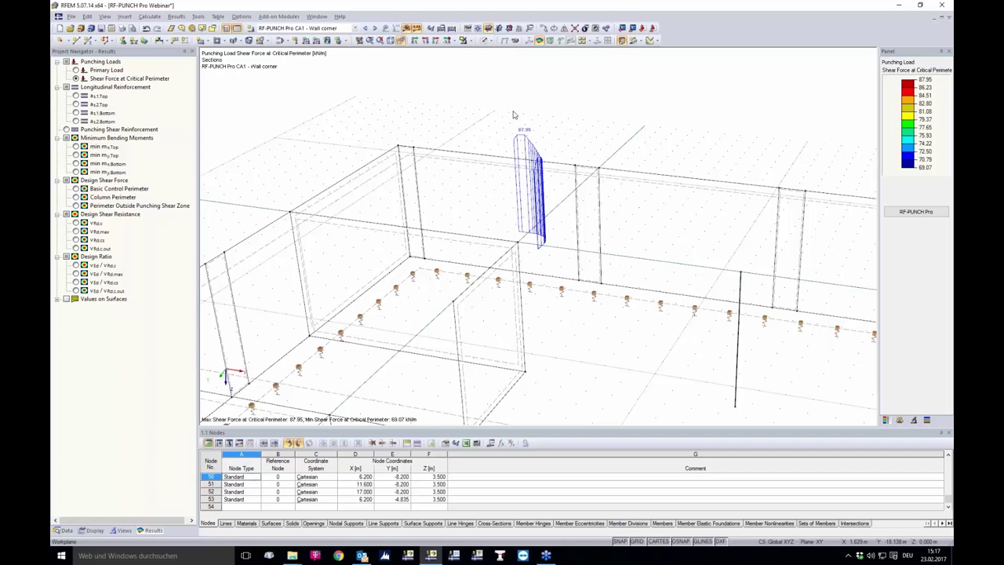
{"action": "left_click", "coordinate": [915, 211]}
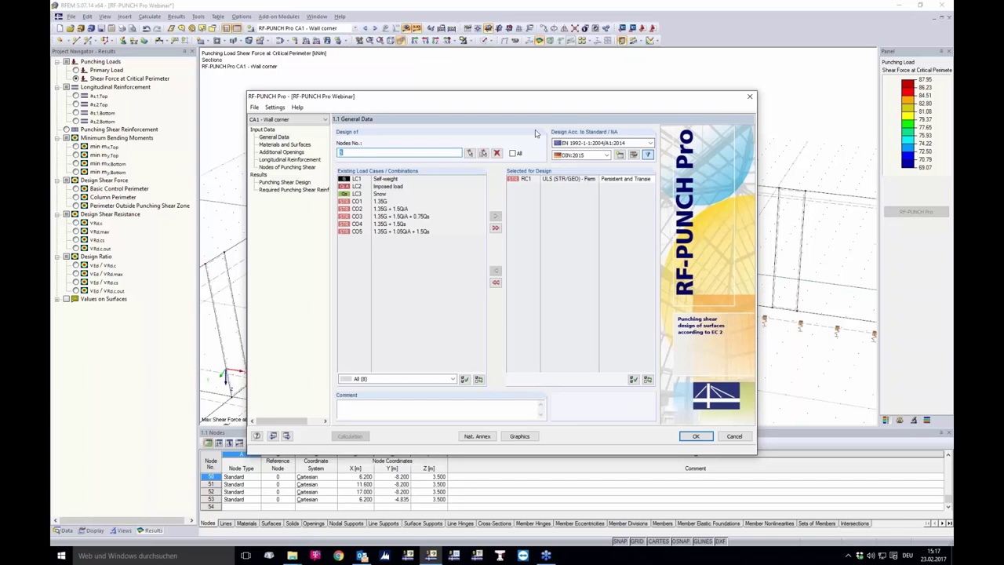
- Compare node 5's punching shear design details for the Wall corner case with those for the Wall corner smoothed case
{"action": "left_click", "coordinate": [283, 182]}
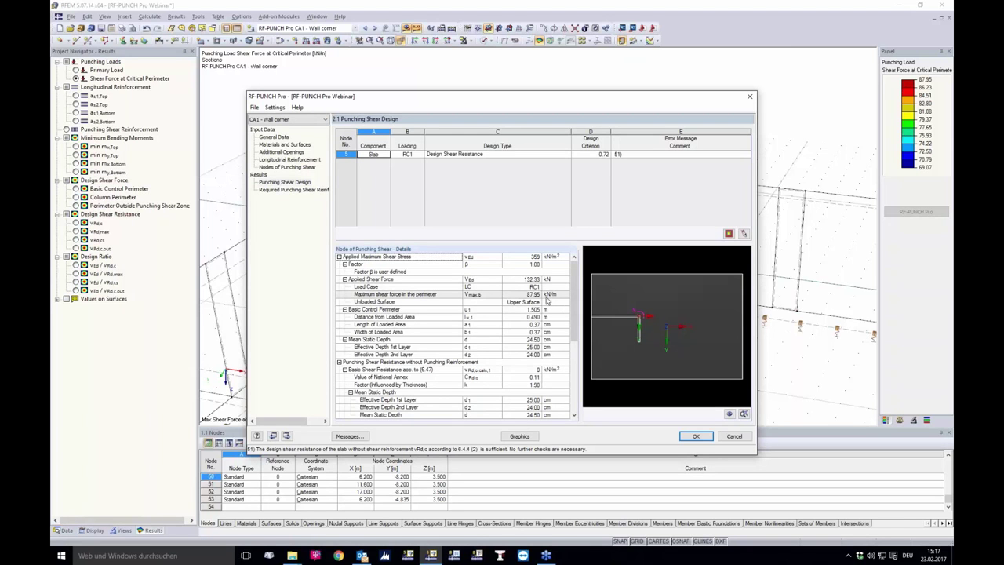
{"action": "left_click", "coordinate": [522, 296]}
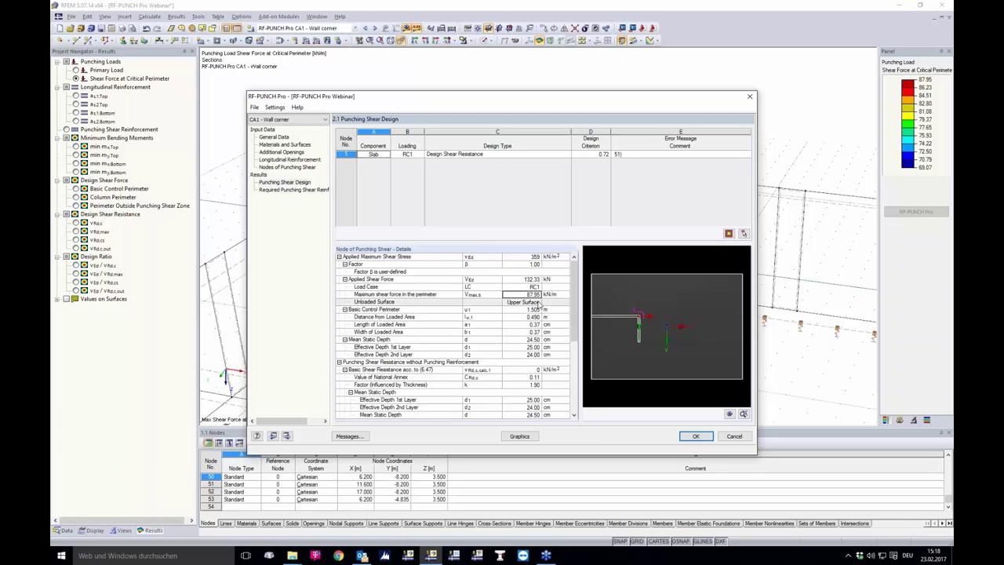
{"action": "left_click", "coordinate": [536, 312]}
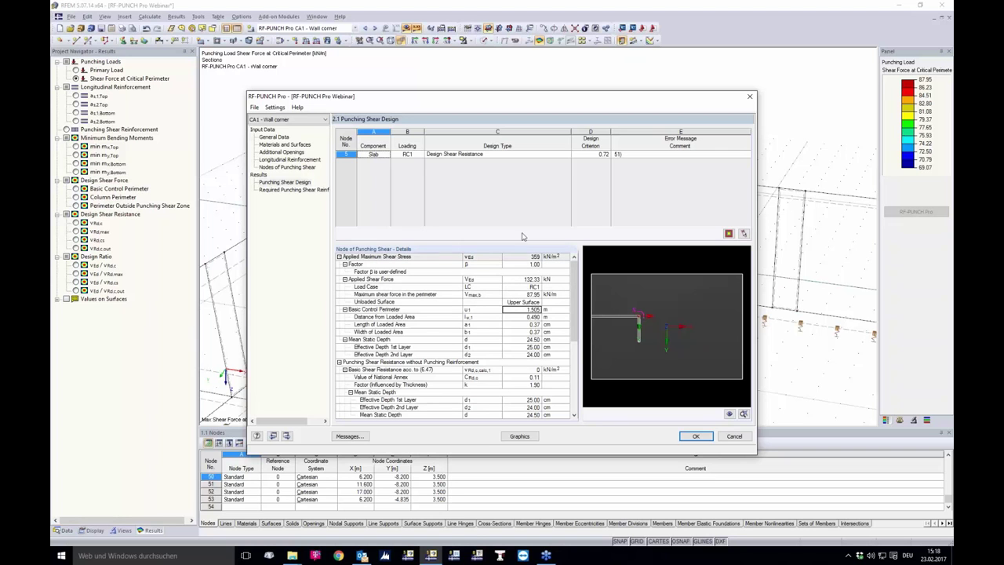
{"action": "left_click", "coordinate": [304, 120]}
{"action": "left_click", "coordinate": [279, 136]}
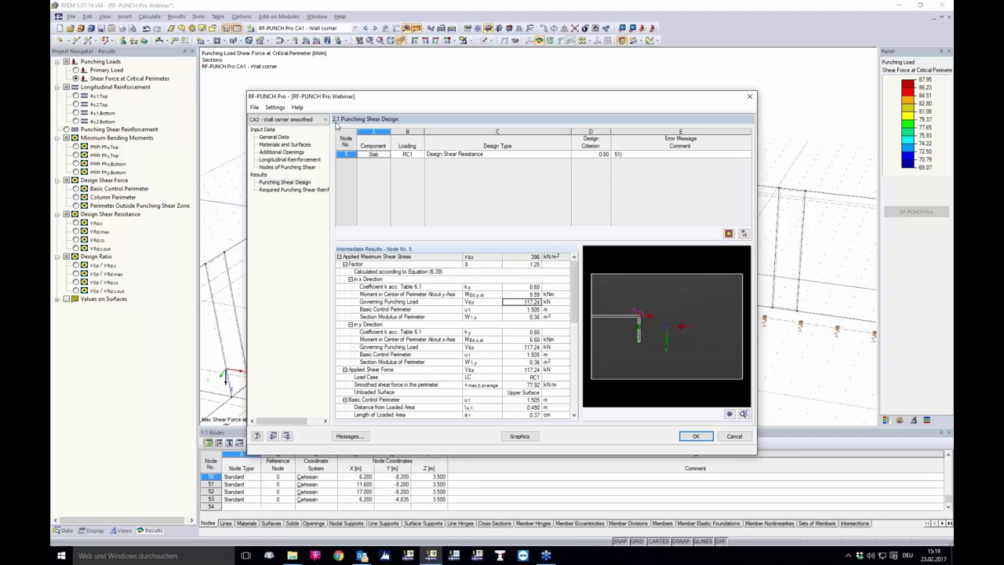
{"action": "left_click", "coordinate": [629, 156]}
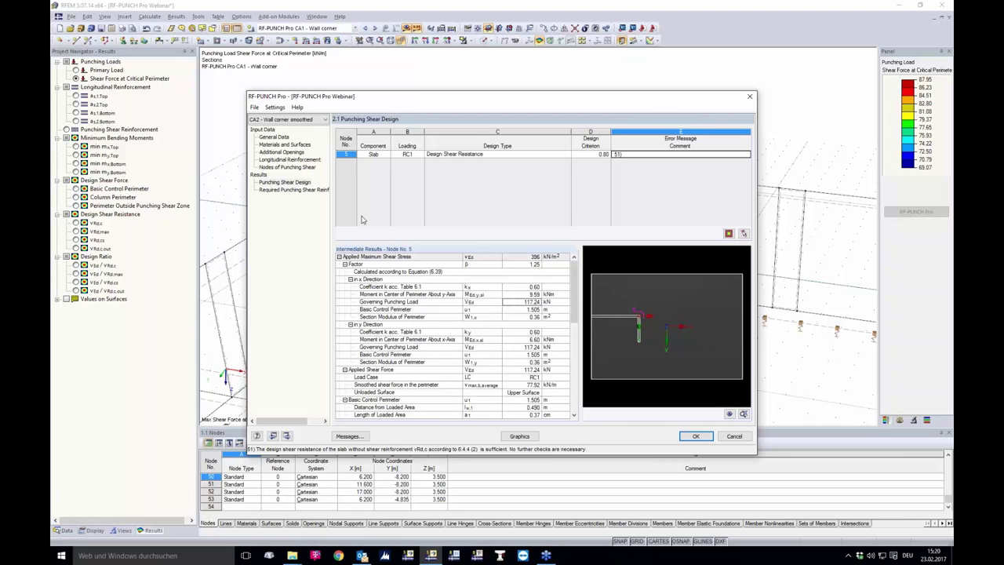
- Return to the Wall corner case and rename it "Wall corner and wall end"
{"action": "left_click", "coordinate": [288, 119]}
{"action": "left_click", "coordinate": [286, 128]}
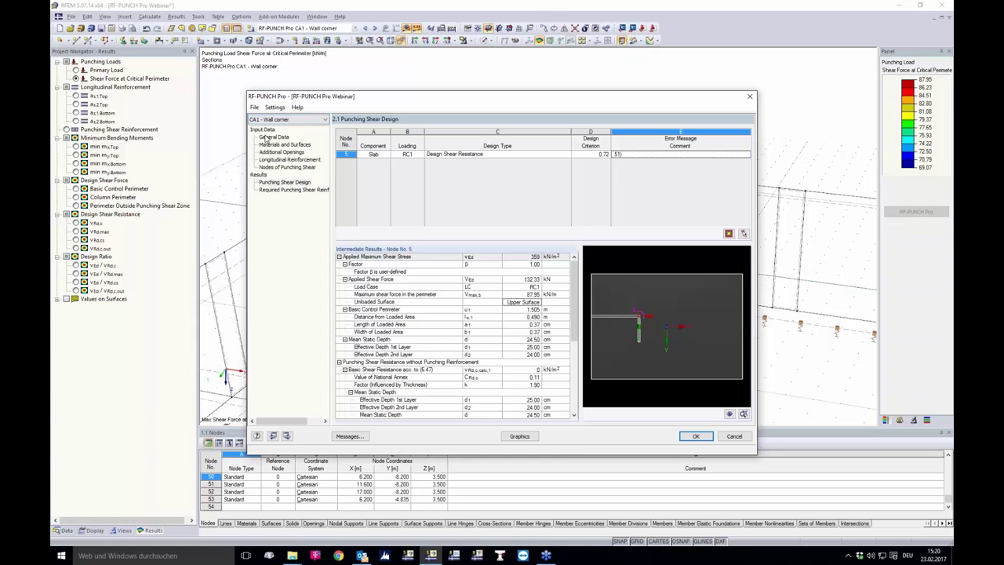
{"action": "left_click", "coordinate": [254, 107]}
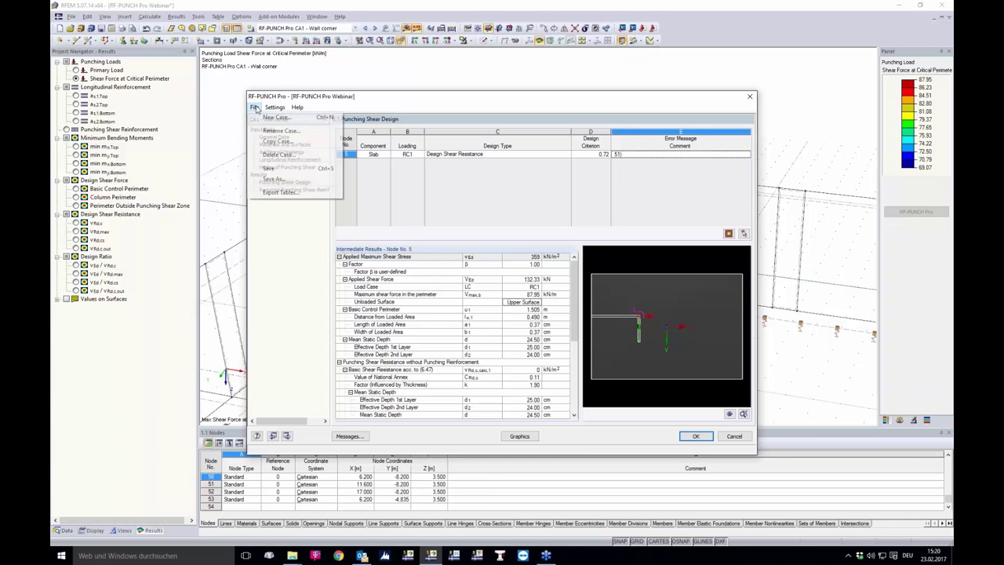
{"action": "left_click", "coordinate": [314, 156]}
{"action": "left_click", "coordinate": [544, 274]}
{"action": "type", "text": "and"}
{"action": "type", "text": "wall end"}
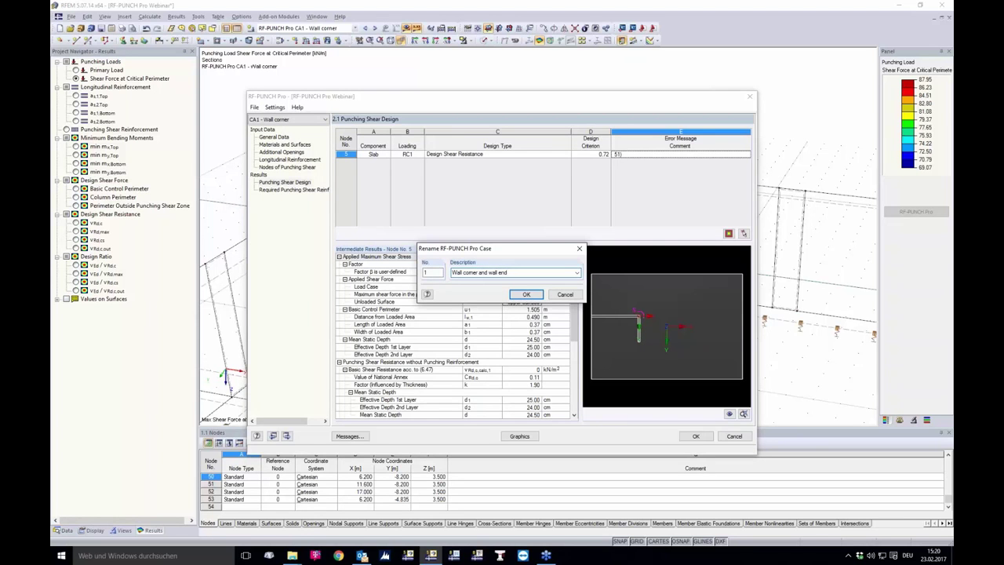
{"action": "key", "text": "Return"}
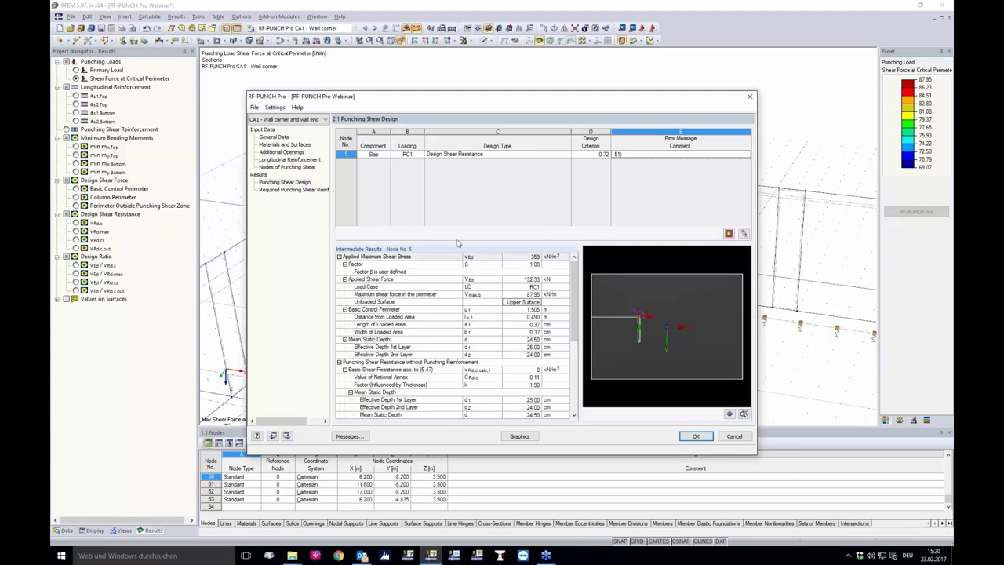
- Add wall end node 9 to the nodes for design by picking it in the model alongside node 5
{"action": "left_click", "coordinate": [275, 137]}
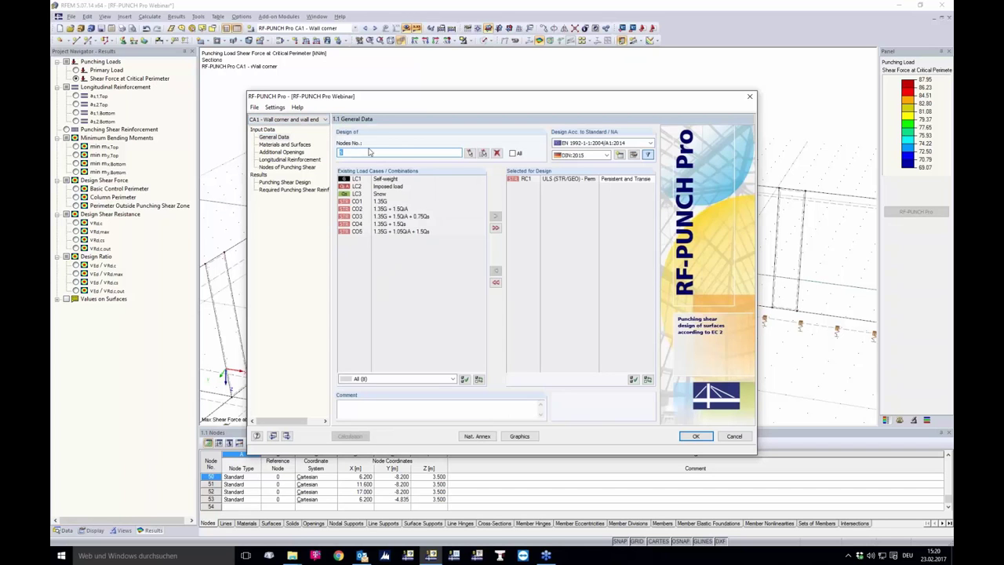
{"action": "left_click", "coordinate": [469, 154]}
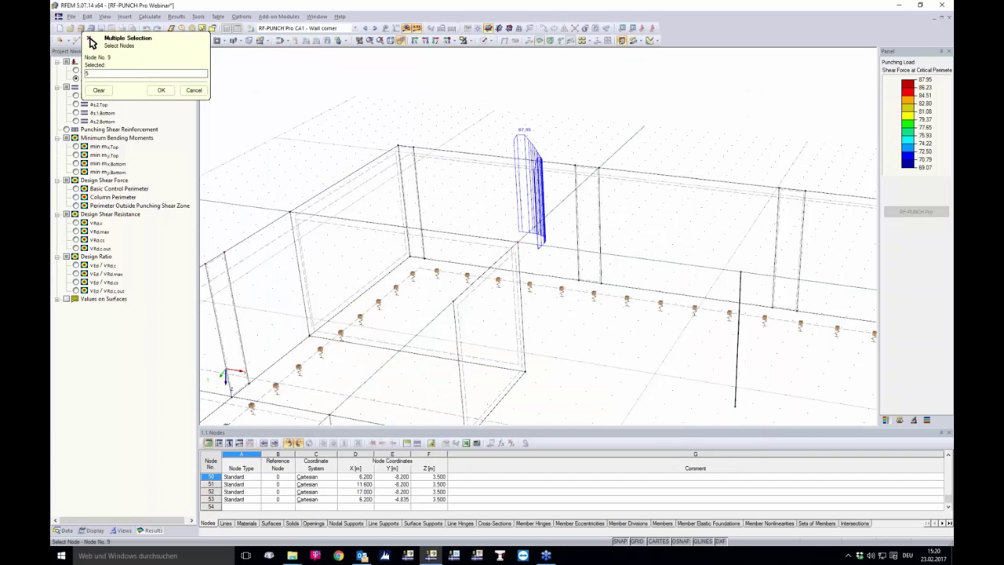
{"action": "left_click", "coordinate": [454, 302]}
{"action": "scroll", "coordinate": [480, 298], "scroll_direction": "down", "scroll_amount": 4}
{"action": "scroll", "coordinate": [481, 298], "scroll_direction": "up", "scroll_amount": 2}
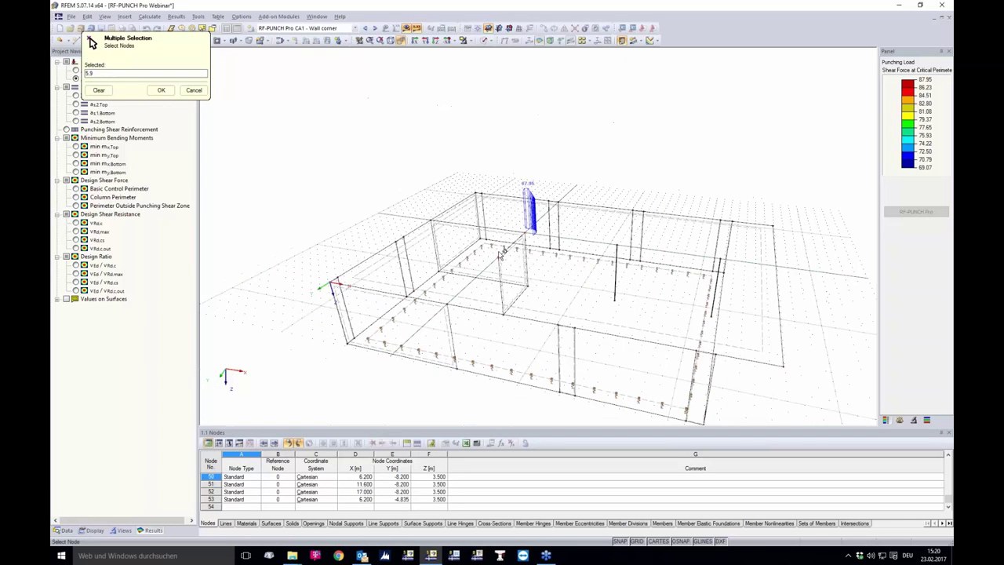
{"action": "left_click", "coordinate": [161, 89]}
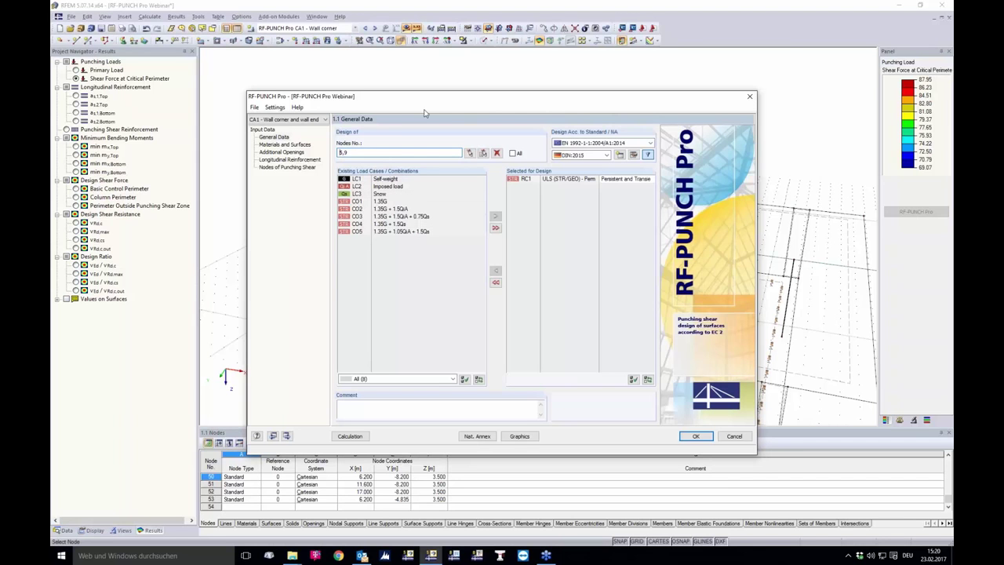
- Check the punching shape and detail settings of wall corner node 5 and wall end node 9
{"action": "left_click", "coordinate": [271, 168]}
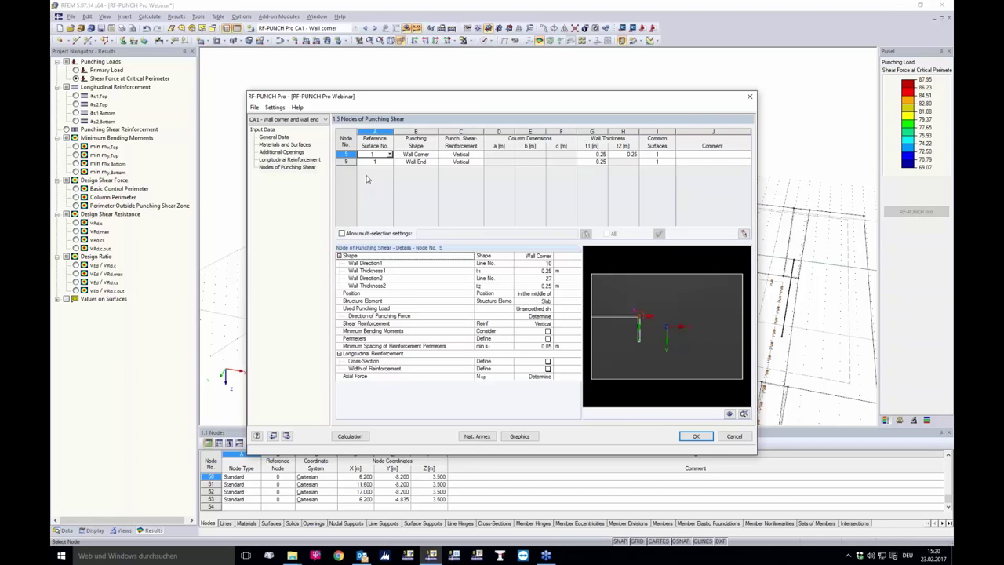
{"action": "scroll", "coordinate": [633, 323], "scroll_direction": "up", "scroll_amount": 2}
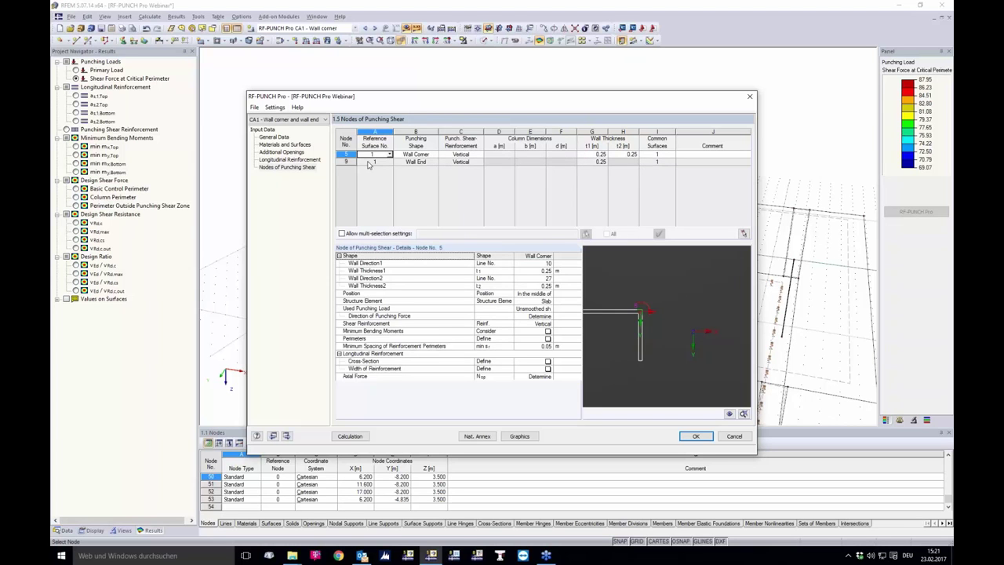
{"action": "left_click", "coordinate": [371, 161]}
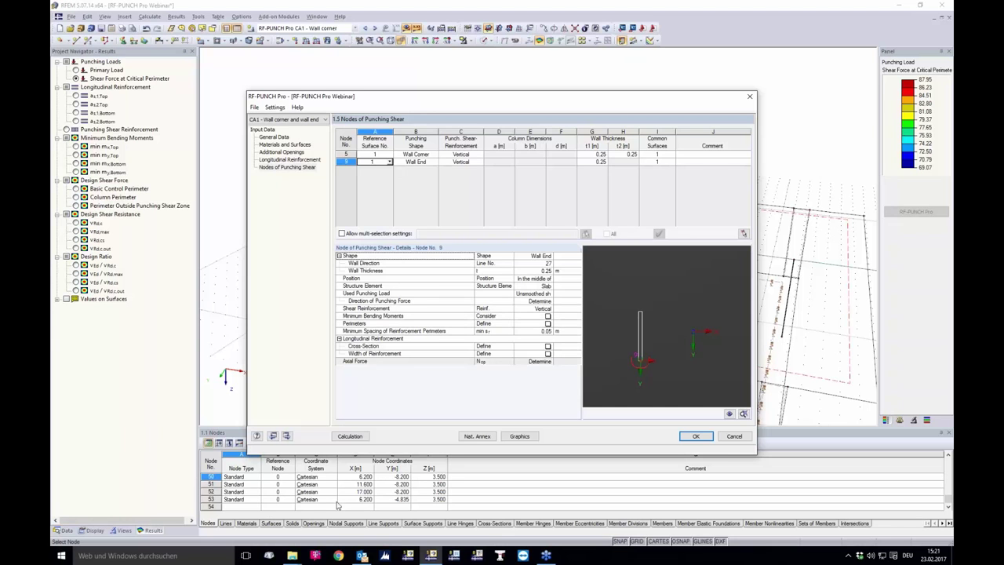
- Calculate the Wall corner and wall end case and review node 9's punching shear design and required reinforcement
{"action": "left_click", "coordinate": [350, 436]}
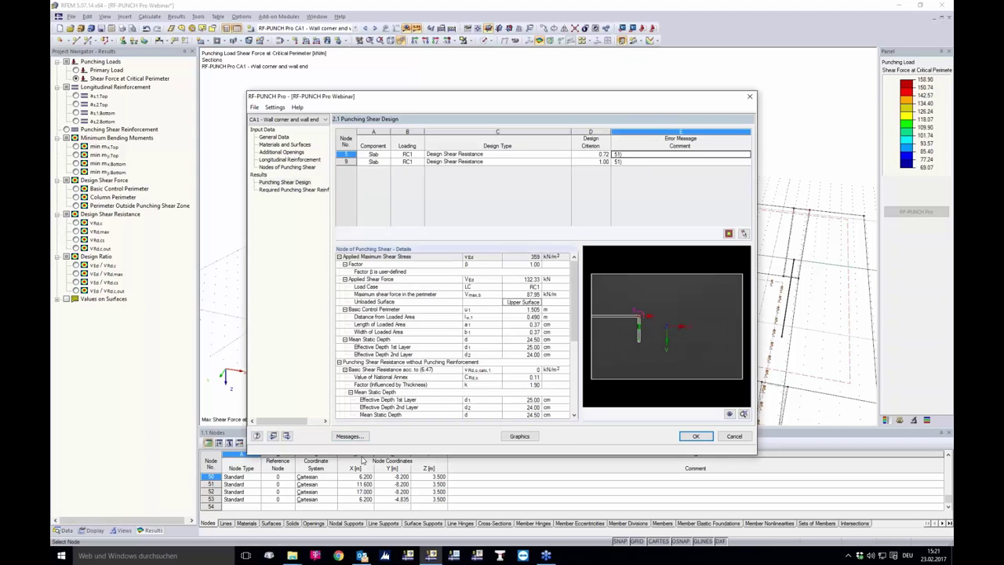
{"action": "left_click", "coordinate": [375, 162]}
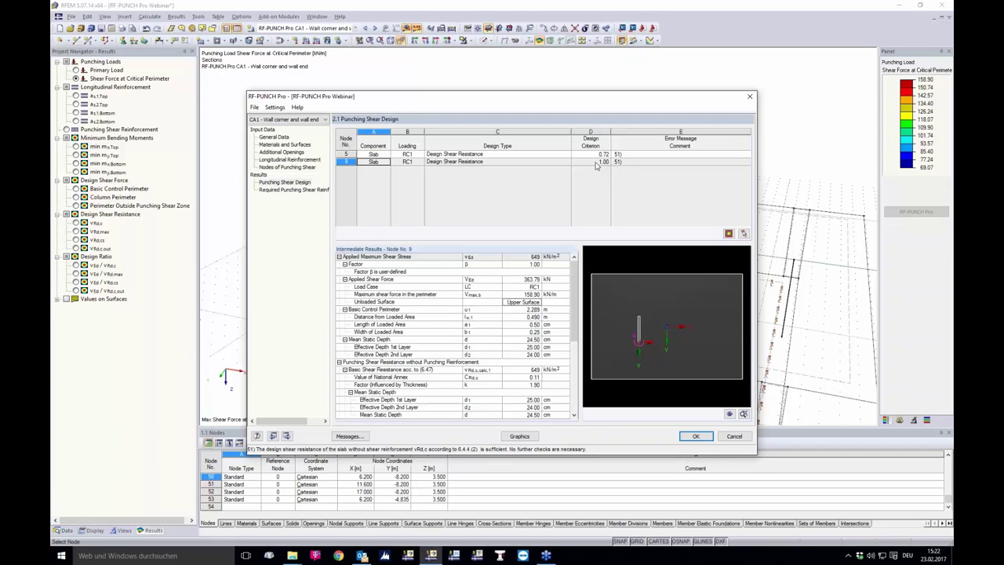
{"action": "left_click", "coordinate": [296, 190]}
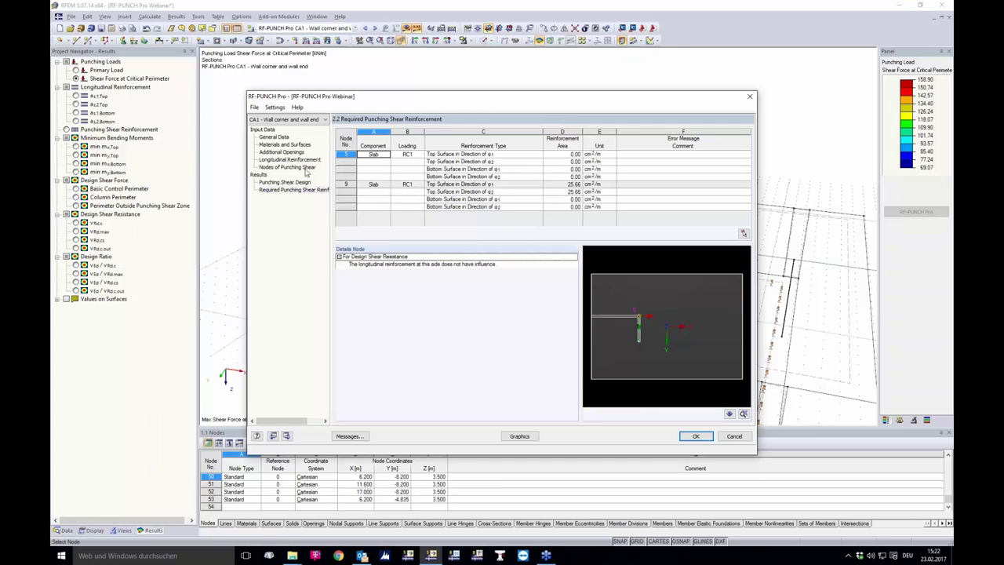
- Define node 9's longitudinal reinforcement cross-section with 11.31 cm²/m in both the first and second top layers
{"action": "left_click", "coordinate": [280, 168]}
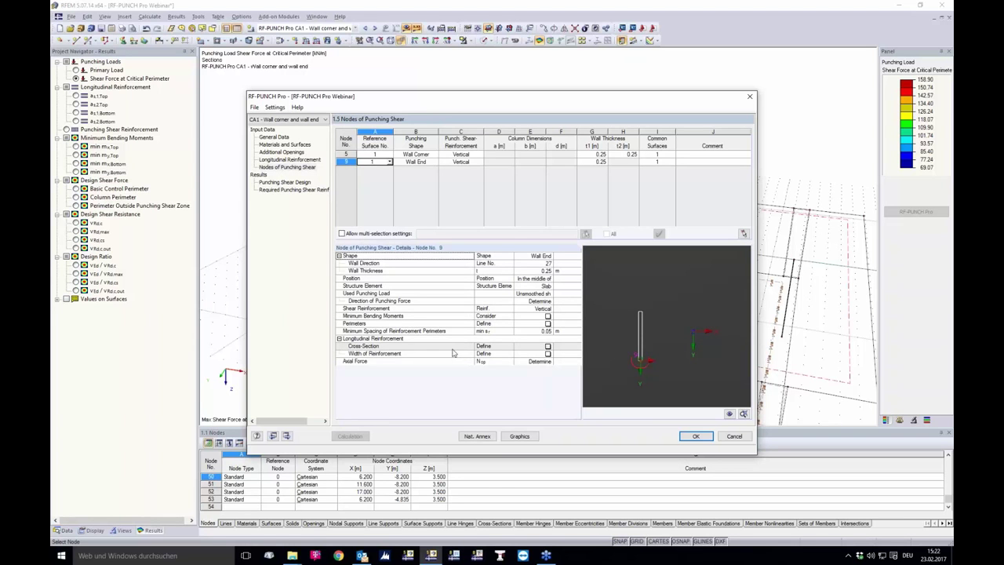
{"action": "left_click", "coordinate": [548, 345]}
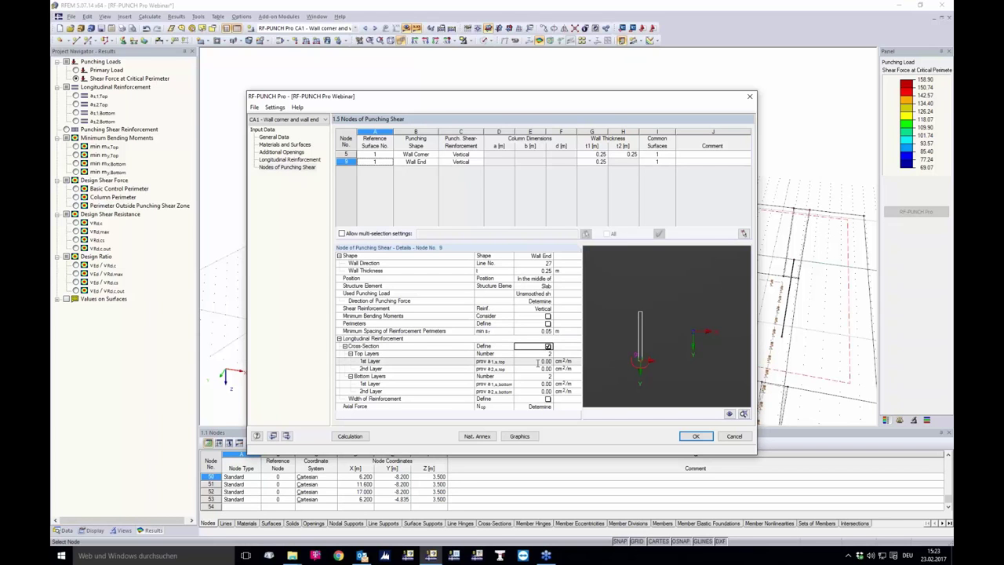
{"action": "left_click", "coordinate": [538, 361]}
{"action": "type", "text": "11,31"}
{"action": "key", "text": "Return"}
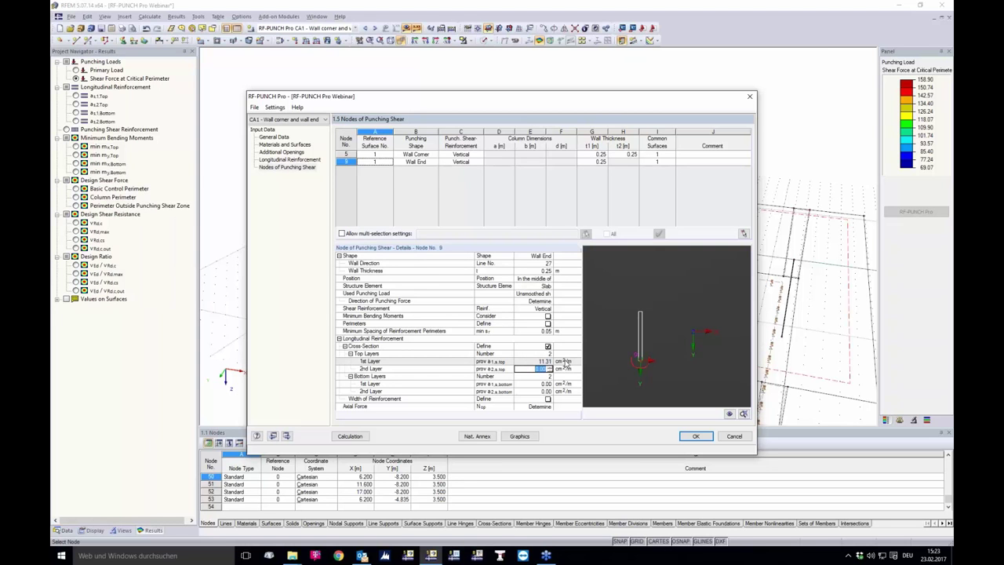
{"action": "type", "text": "11,31"}
{"action": "key", "text": "Up"}
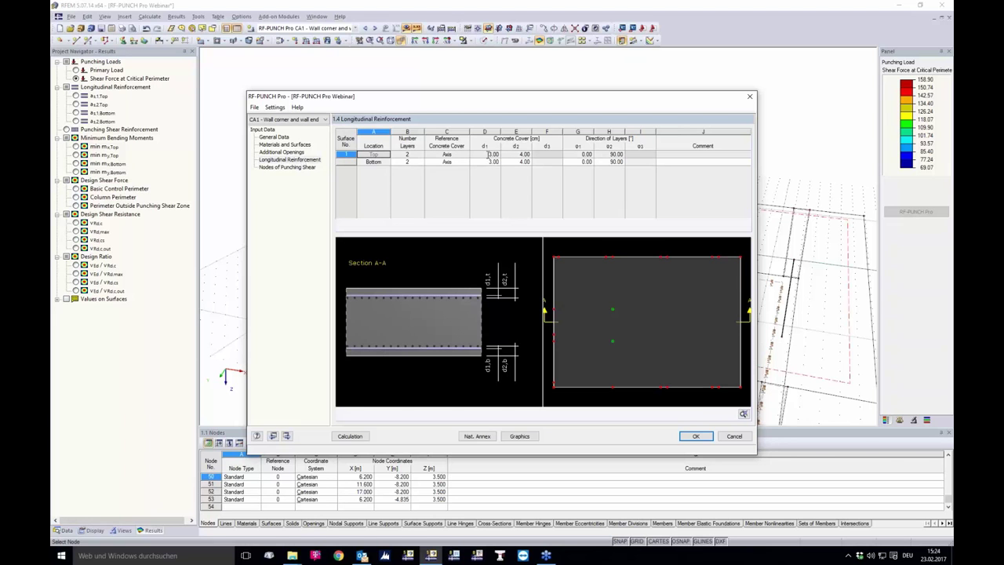
- Set the top concrete cover of surface 1 to d1 = 3.10 cm and d2 = 4.30 cm
{"action": "left_click", "coordinate": [492, 154]}
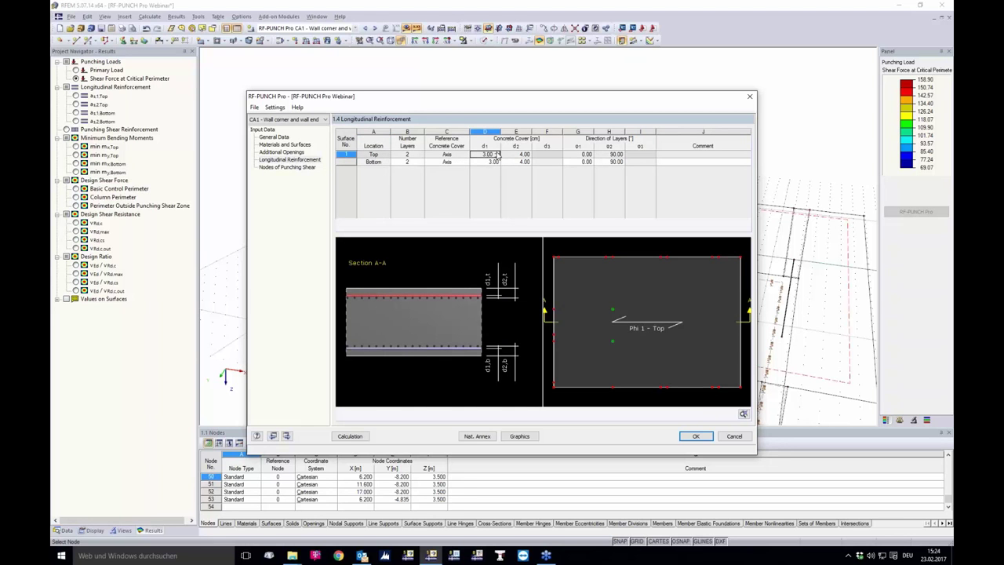
{"action": "double_click", "coordinate": [489, 155]}
{"action": "type", "text": "3.1"}
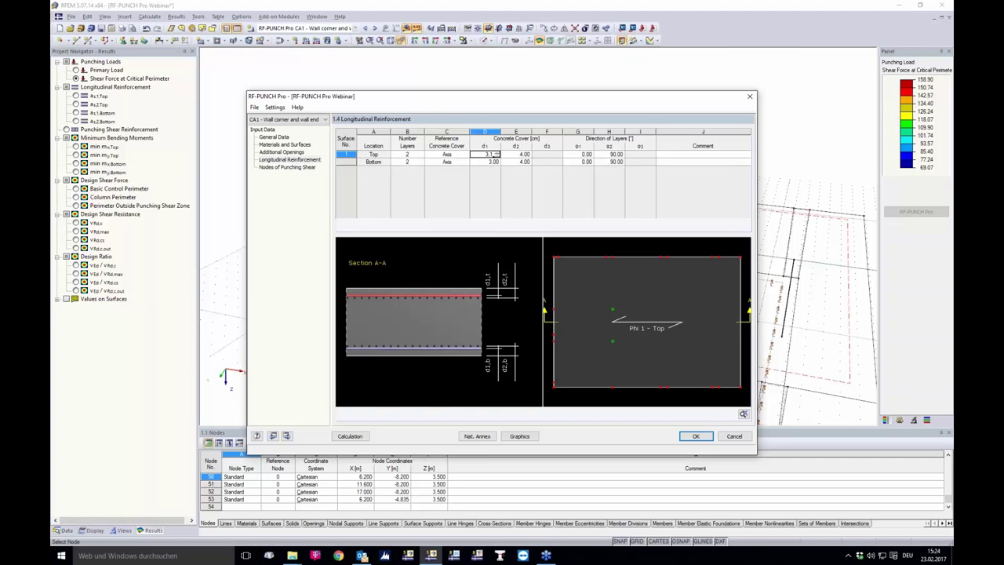
{"action": "left_click", "coordinate": [521, 154]}
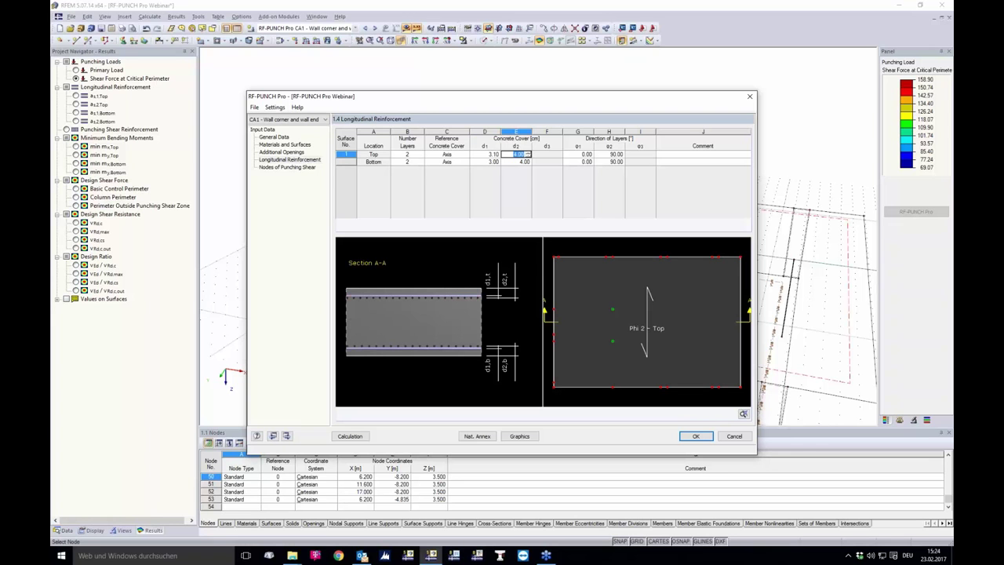
{"action": "type", "text": "4.3"}
{"action": "left_click", "coordinate": [578, 154]}
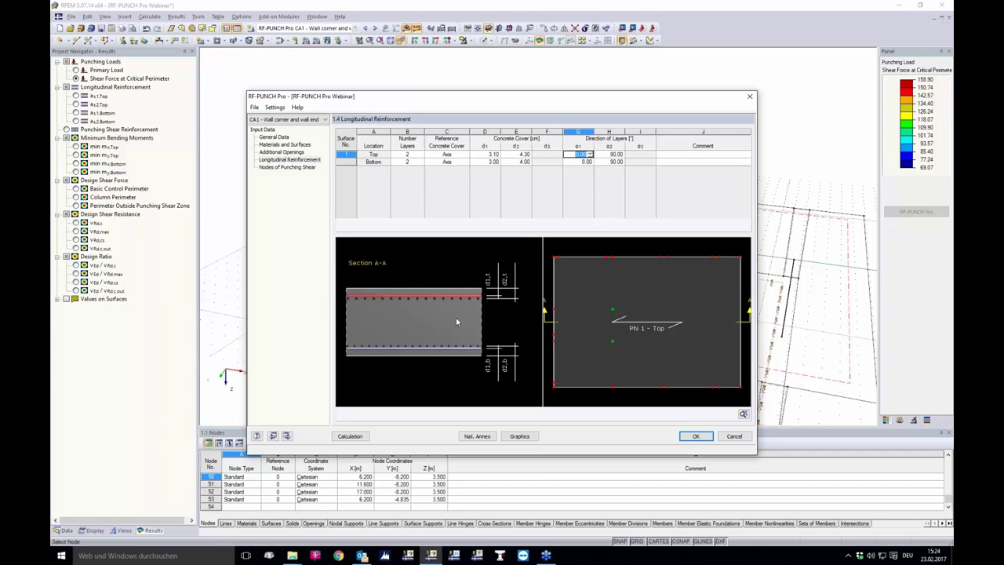
- Recalculate the case and examine node 9's design checks for shear resistance, struts, shear reinforcement and outermost control perimeter
{"action": "left_click", "coordinate": [350, 437]}
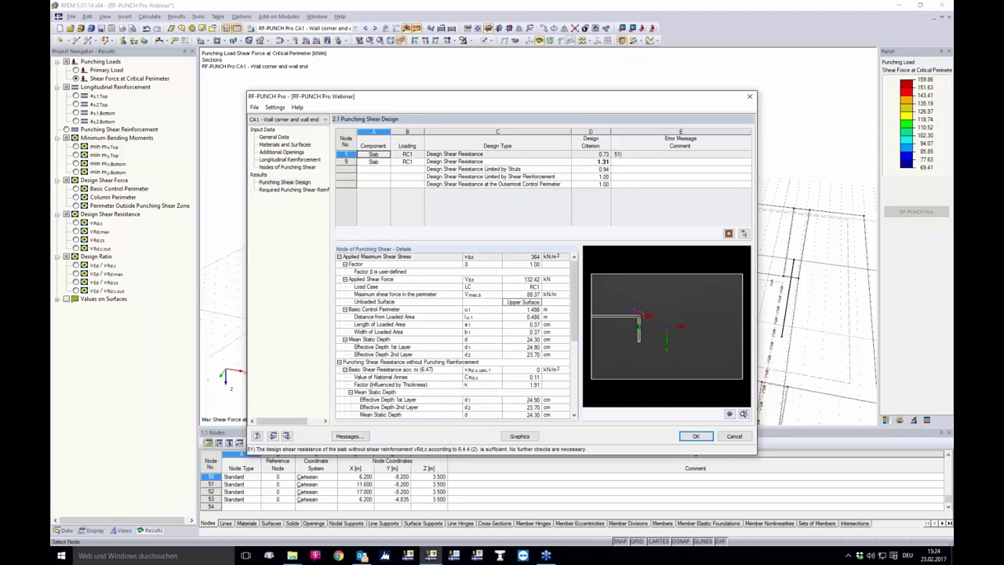
{"action": "left_click", "coordinate": [585, 164]}
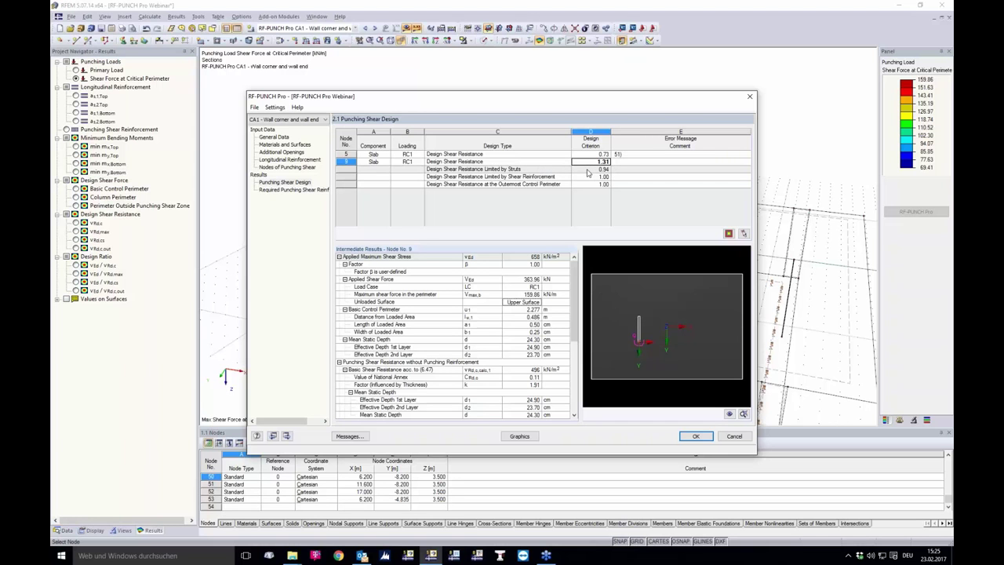
{"action": "left_click", "coordinate": [587, 171]}
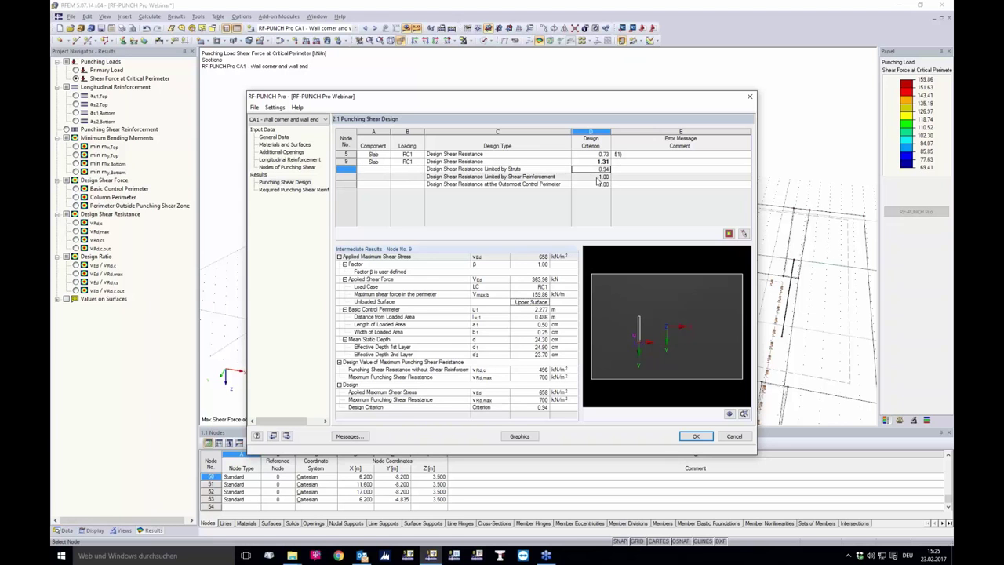
{"action": "left_click", "coordinate": [588, 178]}
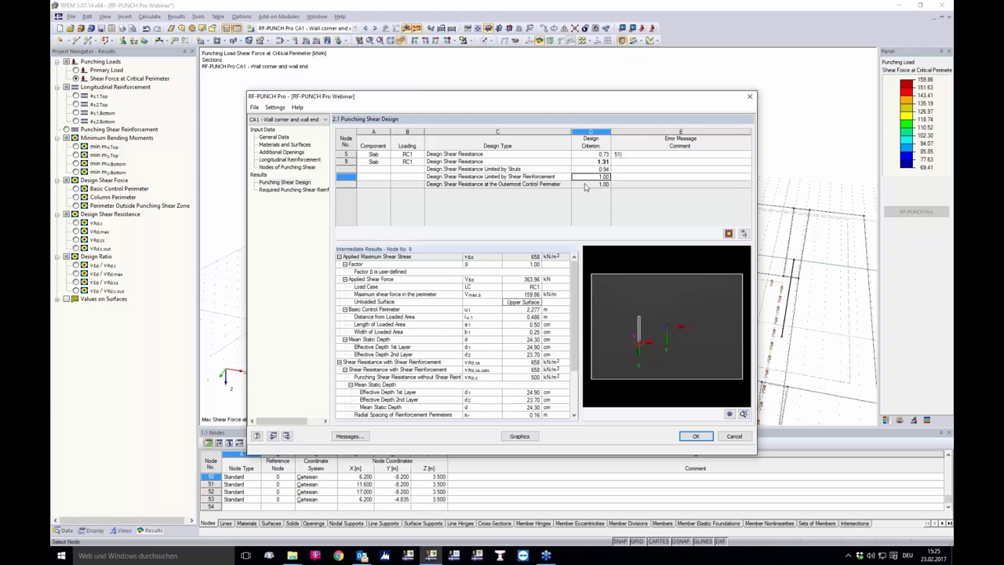
{"action": "left_click", "coordinate": [584, 183]}
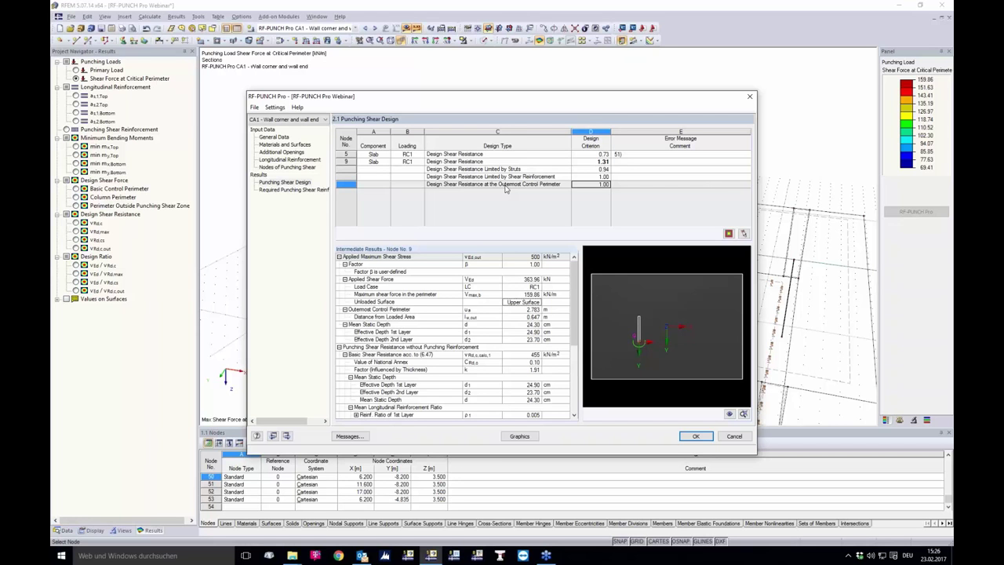
- Examine the required punching shear reinforcement for node 9's first perimeter, including its graphic
{"action": "left_click", "coordinate": [276, 193]}
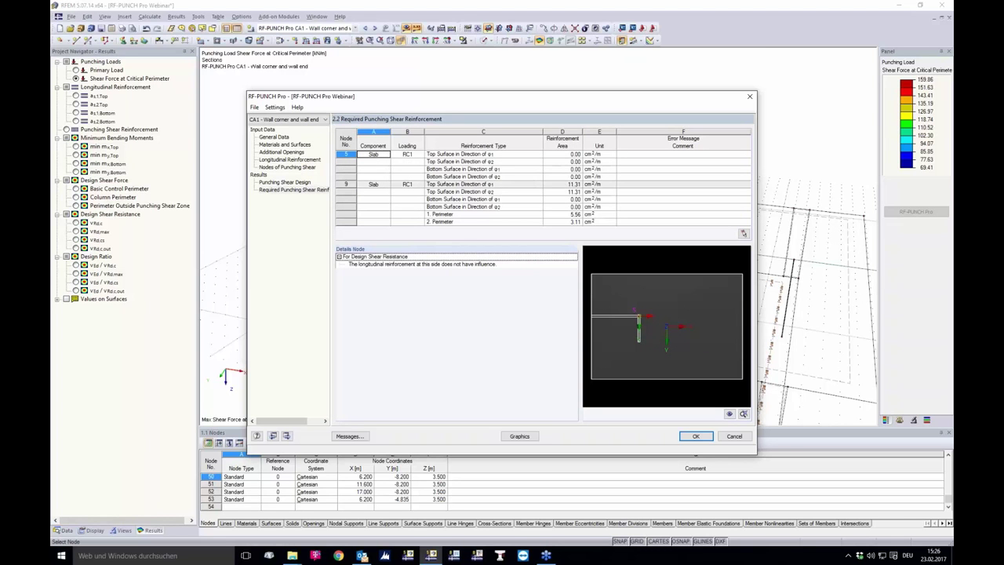
{"action": "left_click", "coordinate": [571, 215]}
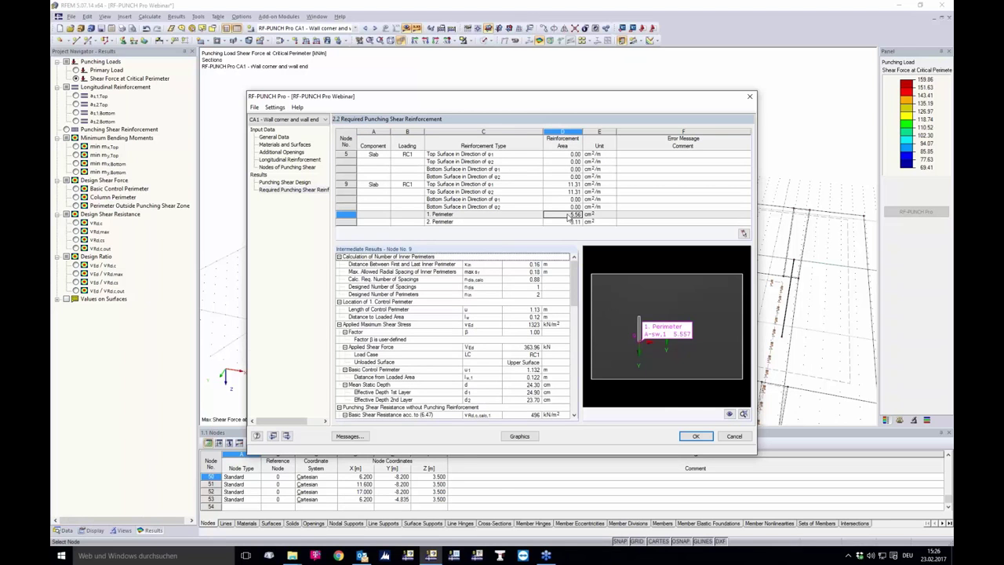
{"action": "scroll", "coordinate": [635, 349], "scroll_direction": "up", "scroll_amount": 2}
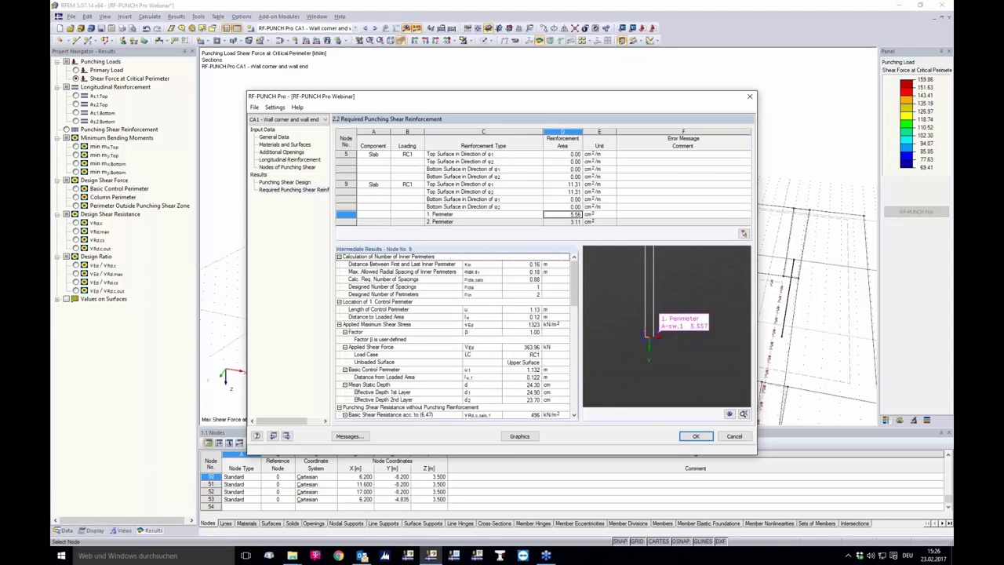
- Examine the required punching shear reinforcement for node 9's second perimeter, including its graphic and distance from the loaded area
{"action": "scroll", "coordinate": [623, 332], "scroll_direction": "up", "scroll_amount": 3}
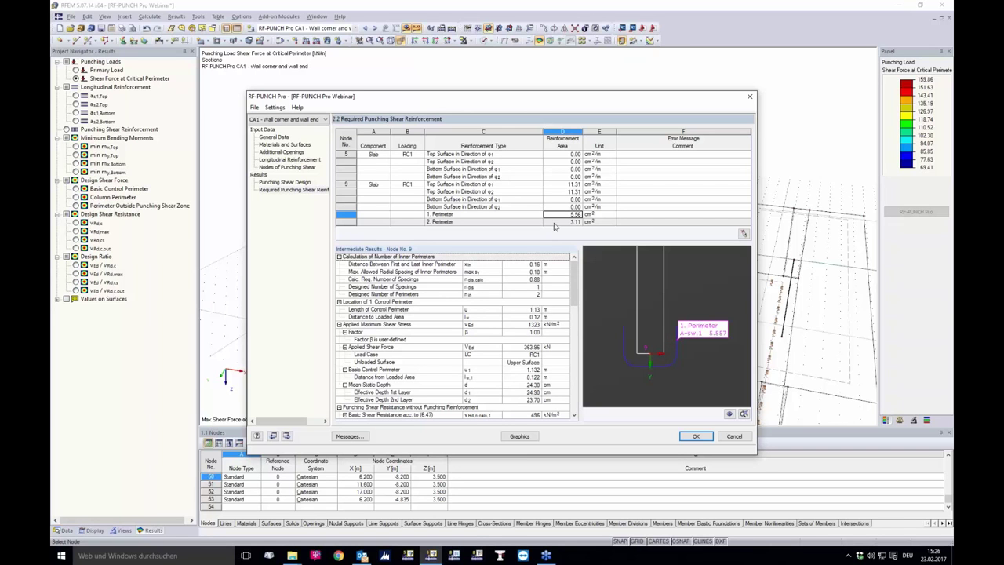
{"action": "left_click", "coordinate": [554, 222]}
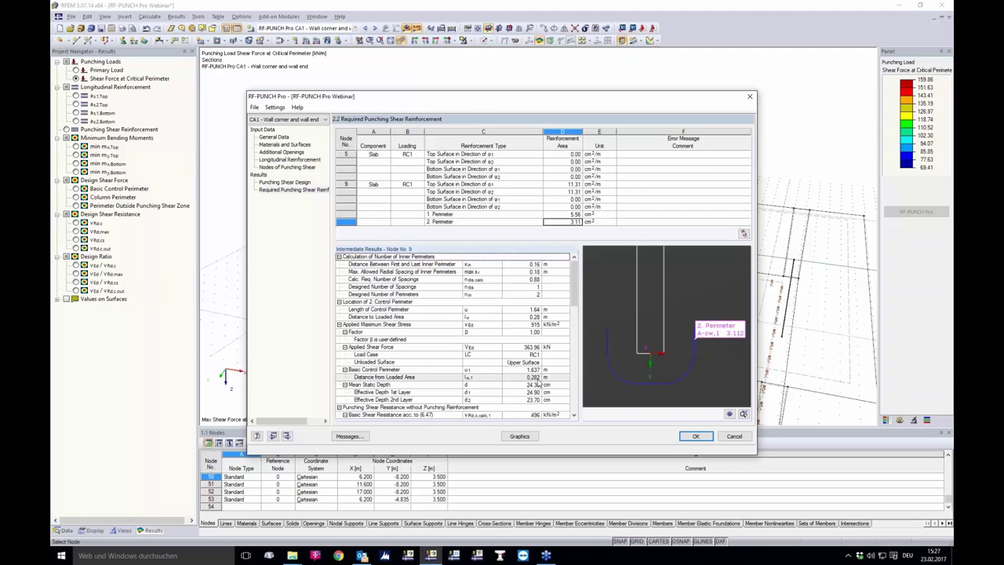
{"action": "left_click", "coordinate": [540, 377]}
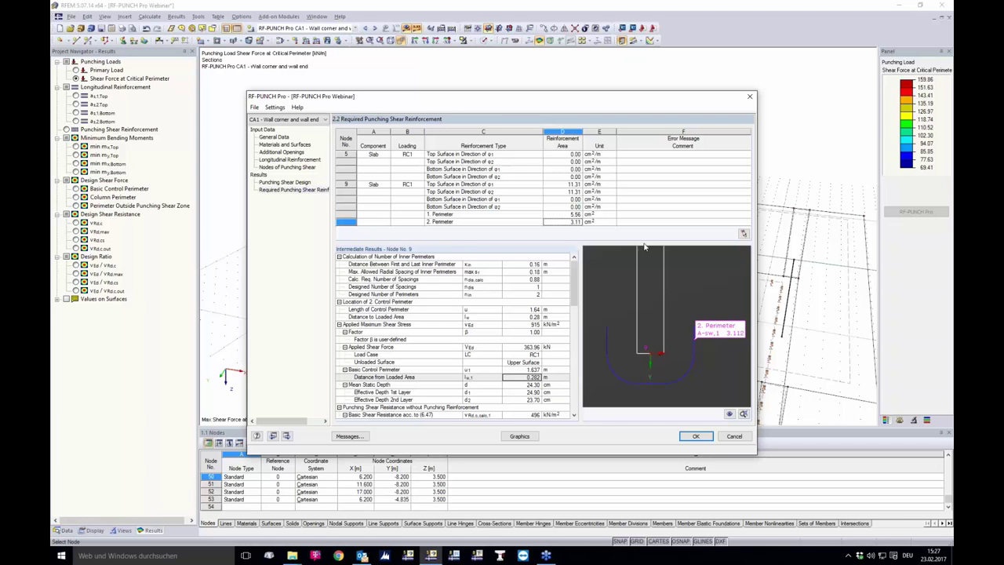
- Display the first and second top layers of longitudinal reinforcement at nodes 5 and 9 graphically on the model
{"action": "left_click", "coordinate": [520, 436]}
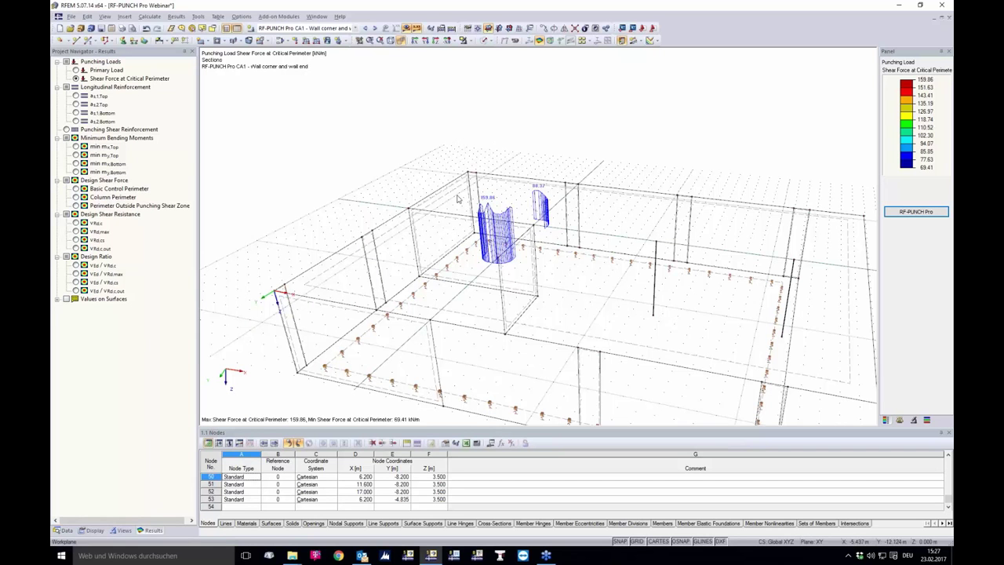
{"action": "scroll", "coordinate": [473, 179], "scroll_direction": "up", "scroll_amount": 4}
{"action": "middle_click_drag", "start_coordinate": [552, 221], "coordinate": [552, 282], "text": "ctrl"}
{"action": "scroll", "coordinate": [528, 382], "scroll_direction": "up", "scroll_amount": 1}
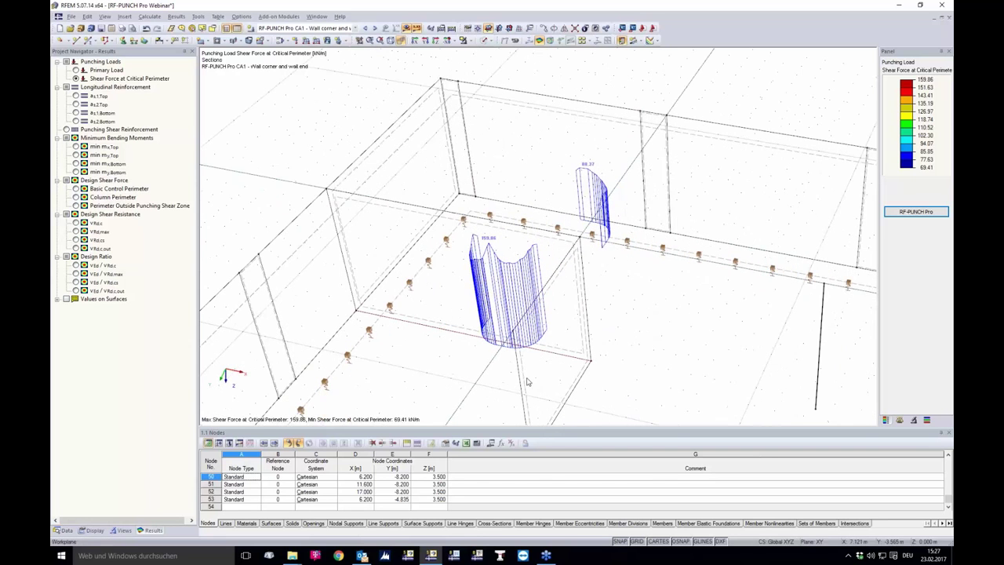
{"action": "left_click", "coordinate": [76, 96]}
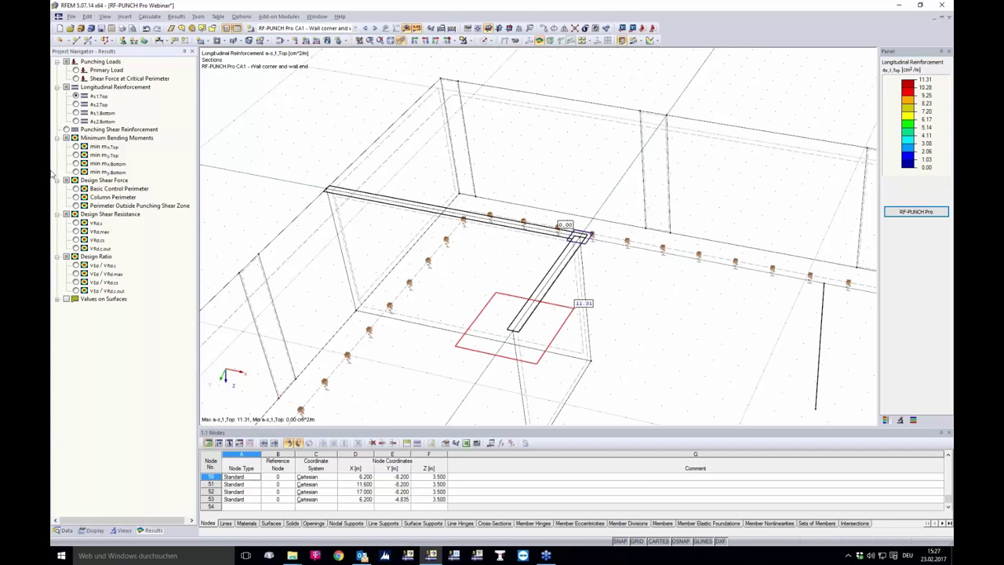
{"action": "left_click", "coordinate": [75, 105]}
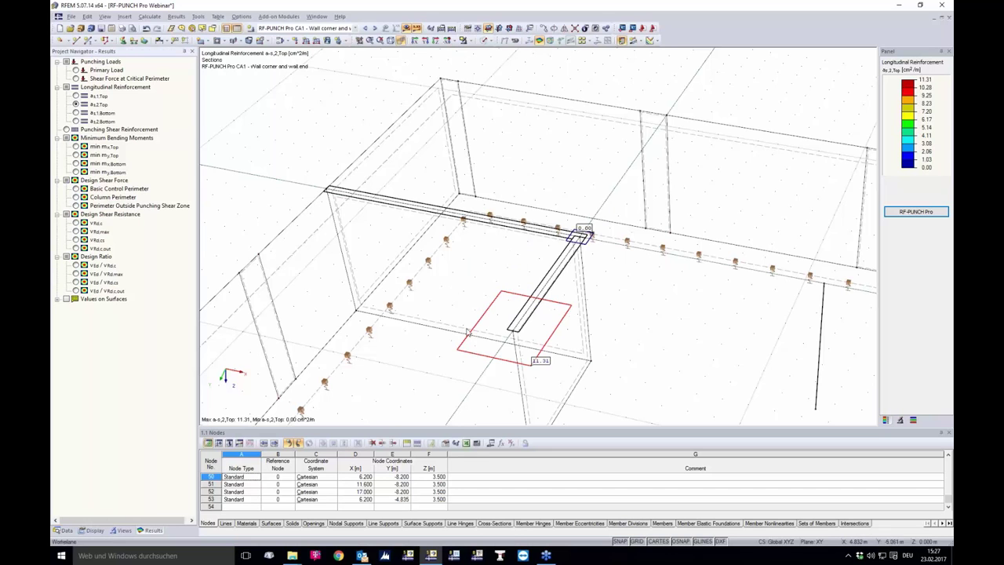
- Display the punching shear reinforcement on the model and examine its perimeters around the wall end
{"action": "left_click", "coordinate": [66, 129]}
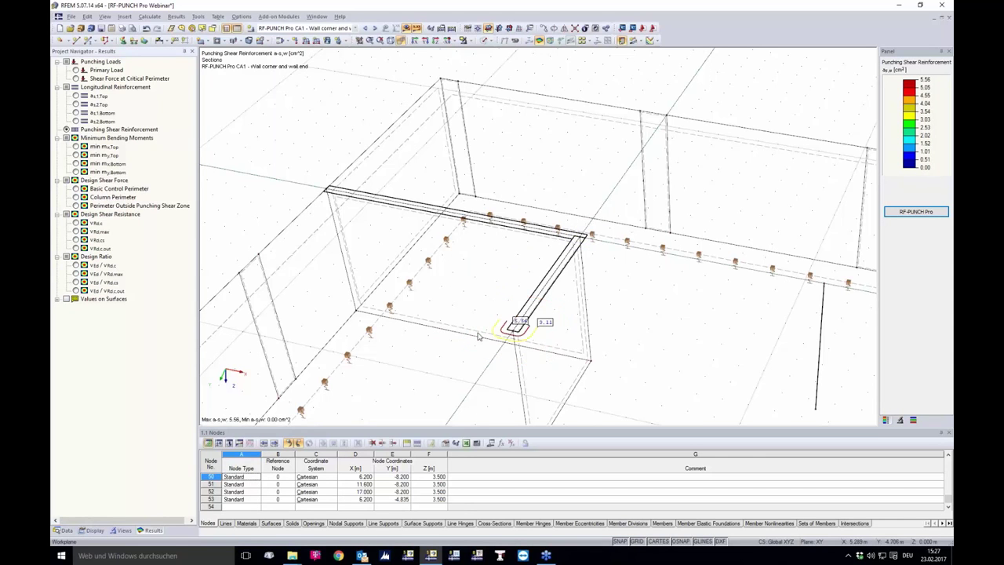
{"action": "scroll", "coordinate": [506, 335], "scroll_direction": "up", "scroll_amount": 5}
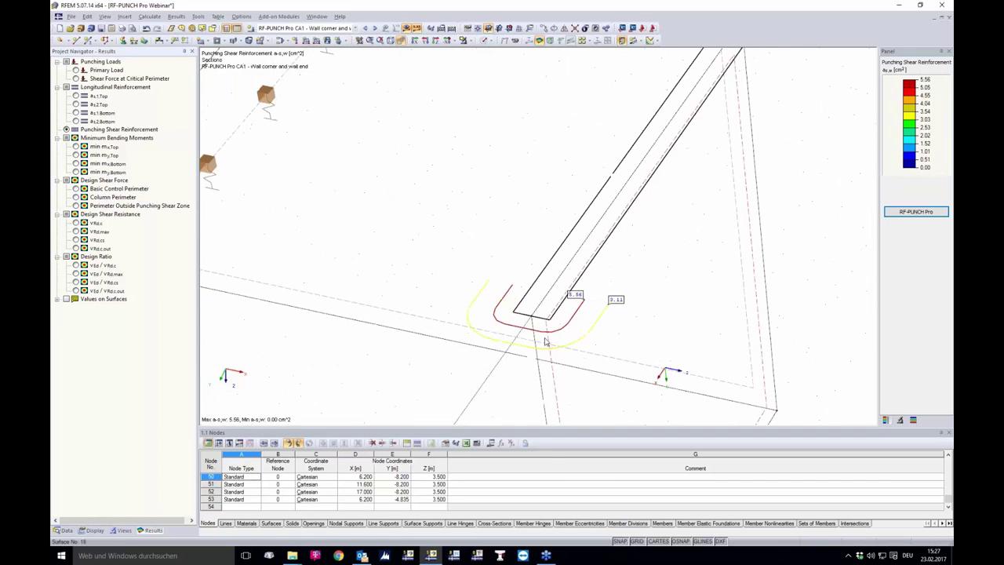
{"action": "scroll", "coordinate": [541, 361], "scroll_direction": "up", "scroll_amount": 3}
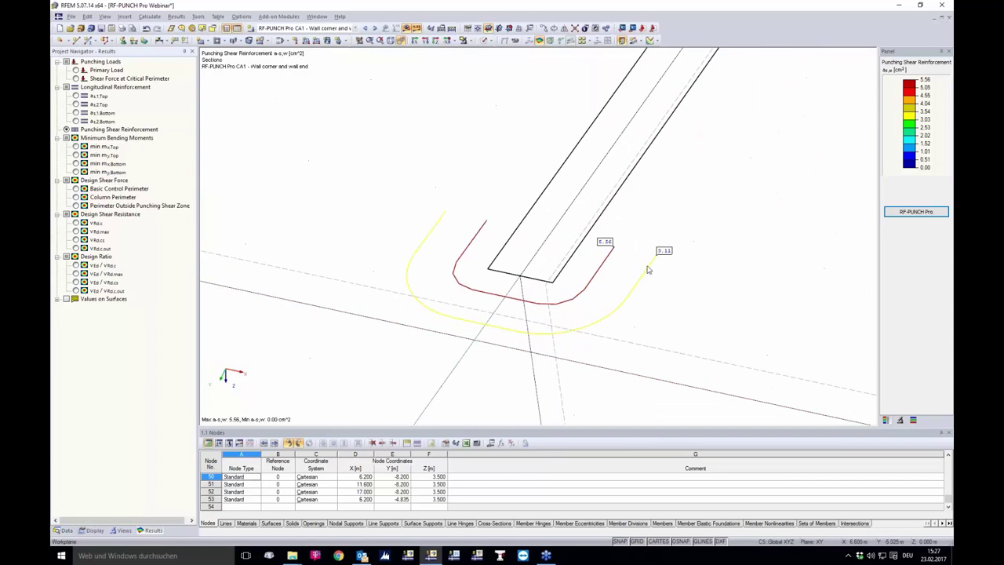
- Examine the graphical design ratios vEd/vRd,c, vEd/vRd,cs, vEd/vRd,max and vEd/vRd,c,out around the wall end
{"action": "left_click", "coordinate": [76, 266]}
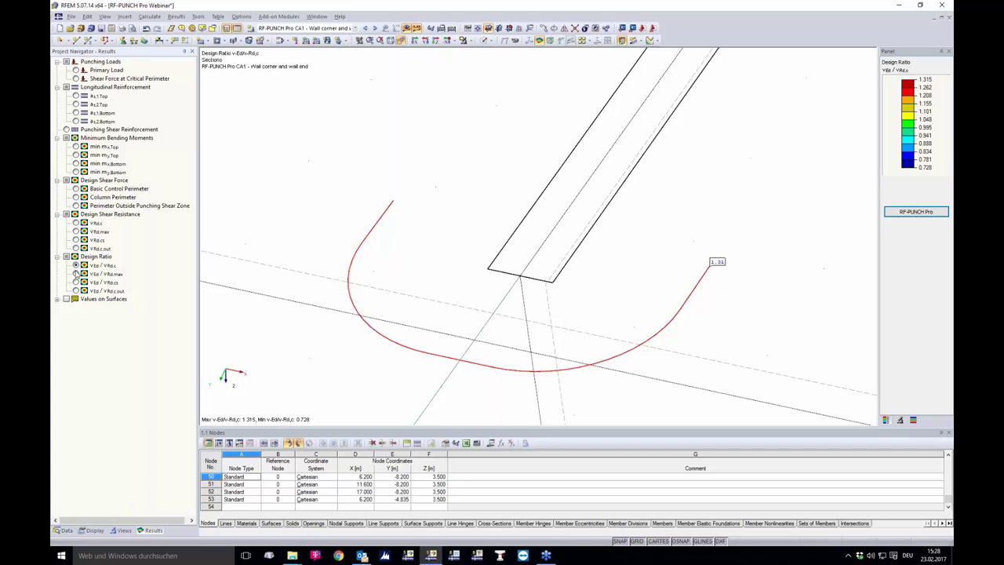
{"action": "left_click", "coordinate": [77, 283]}
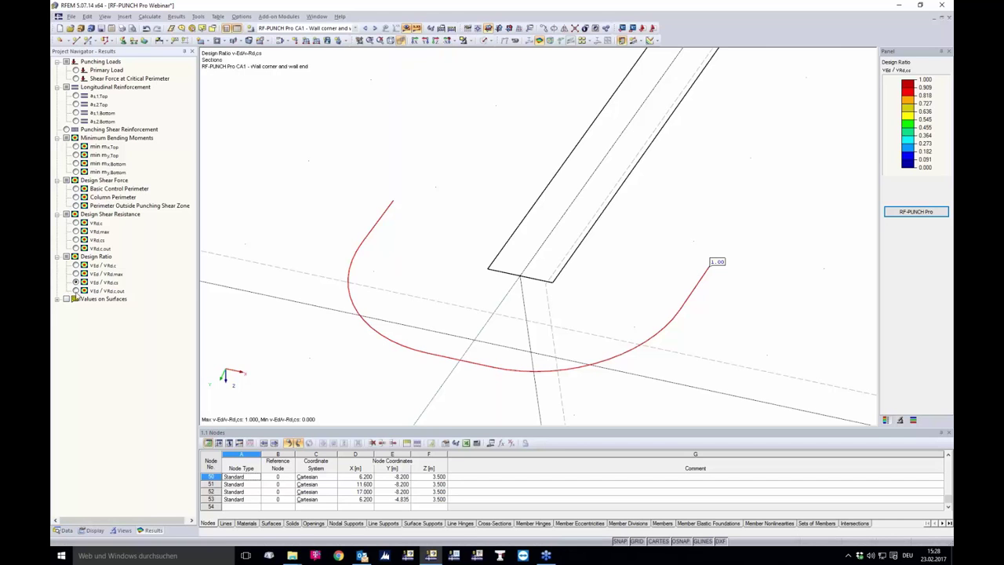
{"action": "left_click", "coordinate": [76, 274]}
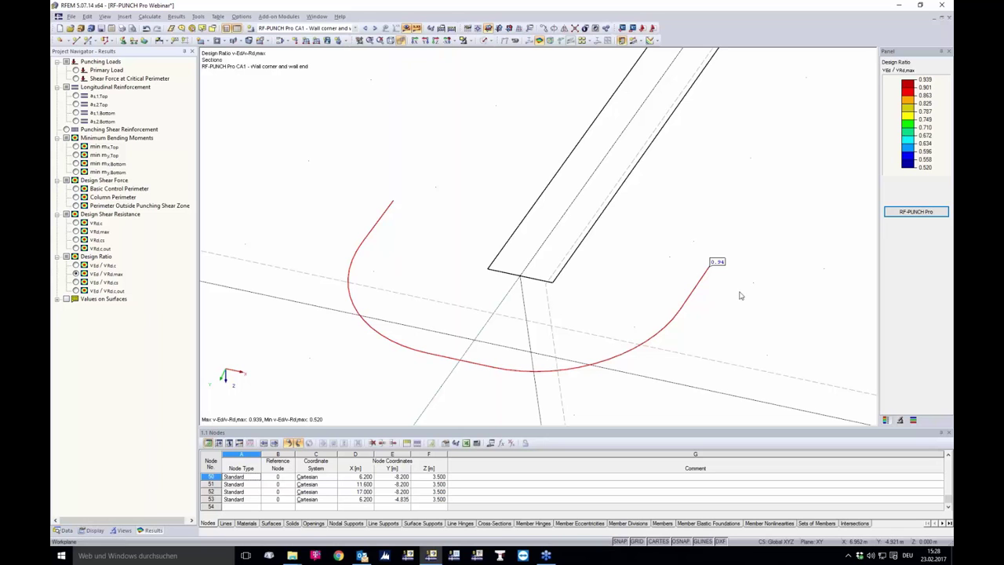
{"action": "left_click", "coordinate": [76, 290]}
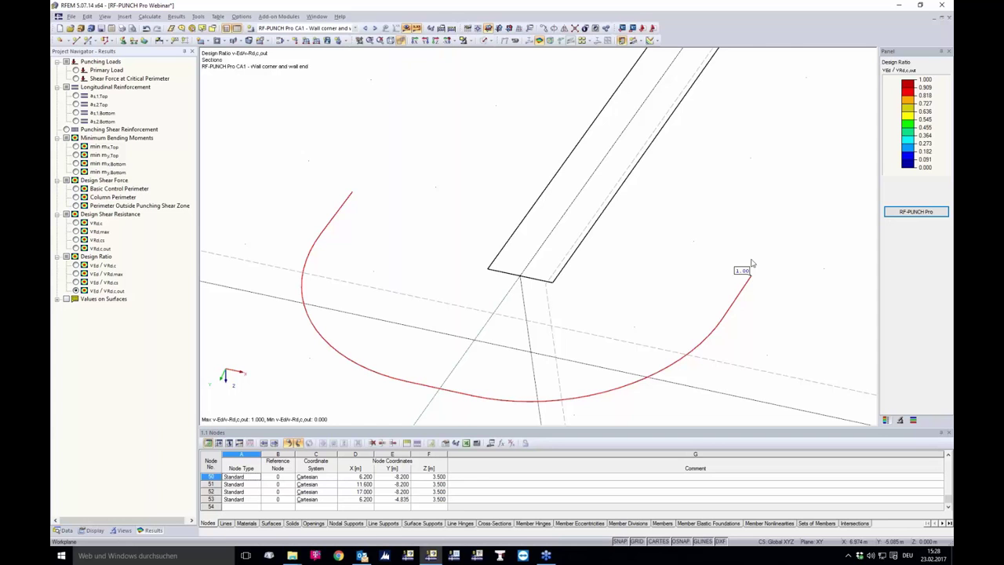
{"action": "scroll", "coordinate": [745, 270], "scroll_direction": "down", "scroll_amount": 2}
{"action": "scroll", "coordinate": [612, 235], "scroll_direction": "down", "scroll_amount": 1}
{"action": "scroll", "coordinate": [612, 227], "scroll_direction": "down", "scroll_amount": 1}
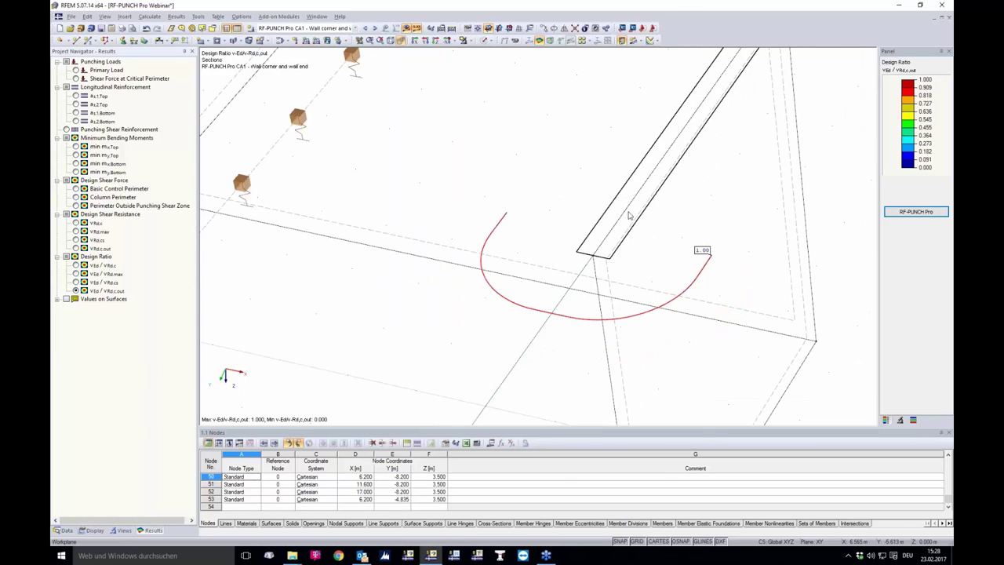
{"action": "scroll", "coordinate": [631, 215], "scroll_direction": "down", "scroll_amount": 2}
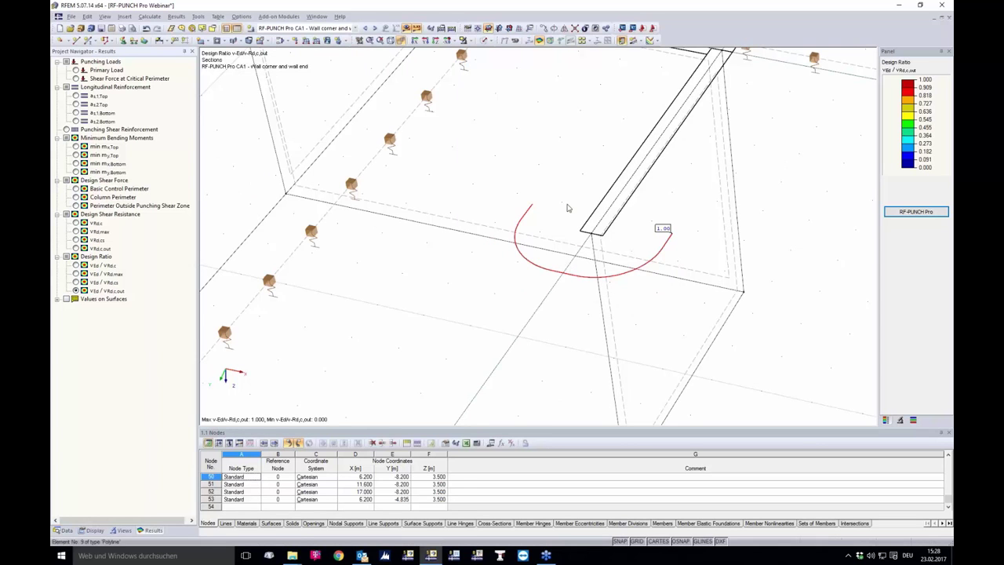
{"action": "left_click", "coordinate": [123, 29]}
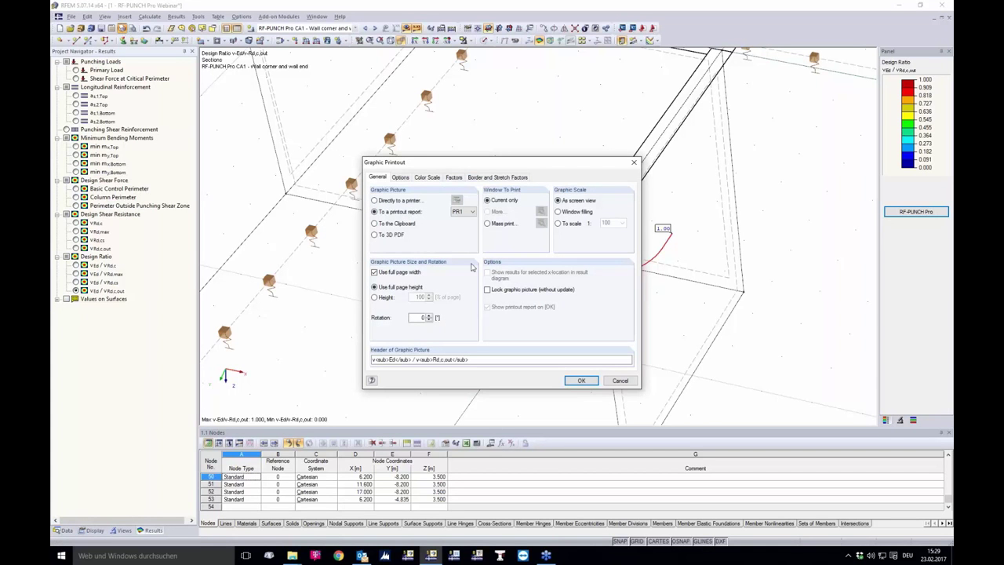
{"action": "left_click", "coordinate": [487, 224]}
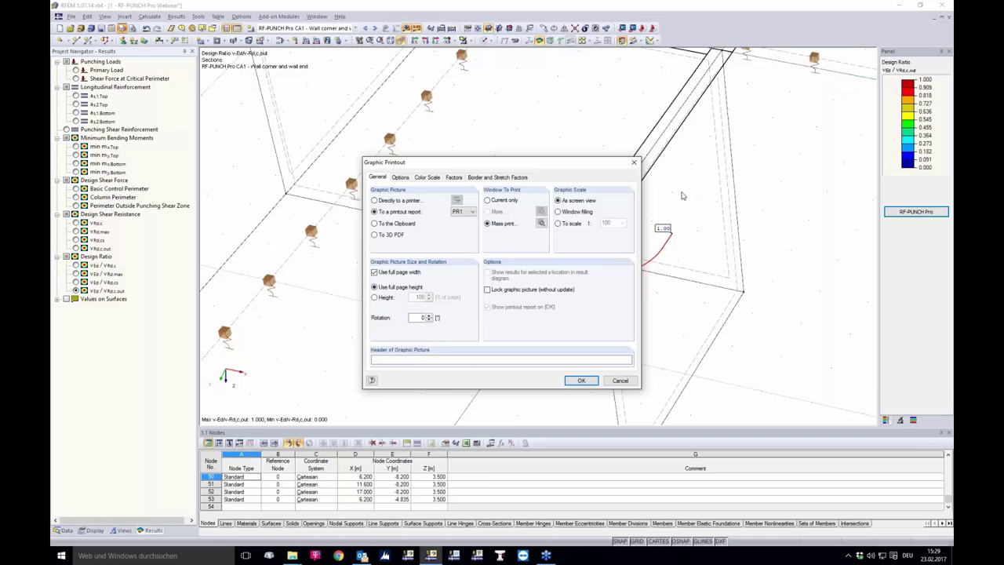
{"action": "left_click", "coordinate": [540, 224]}
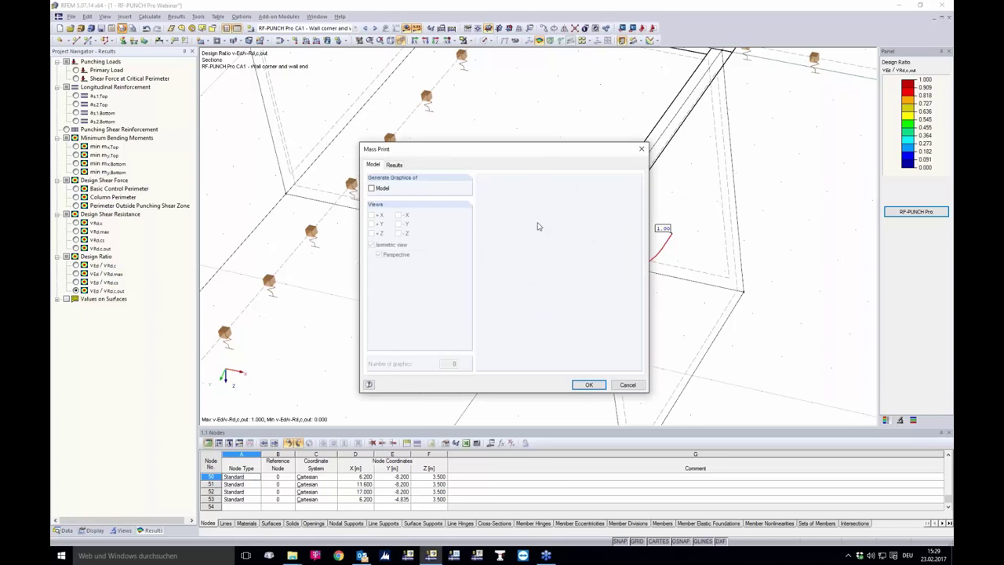
{"action": "left_click", "coordinate": [402, 165]}
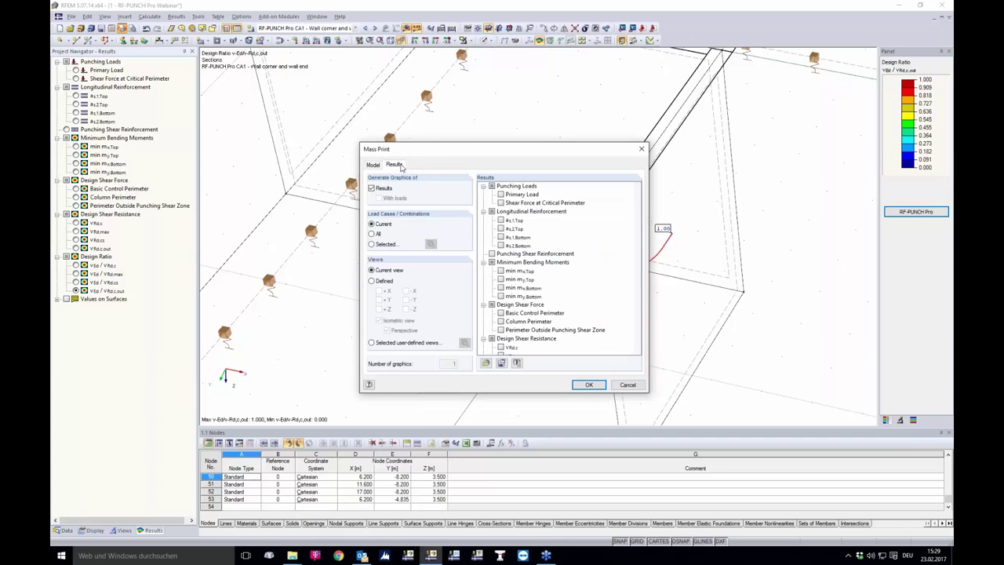
{"action": "left_click", "coordinate": [502, 194]}
{"action": "scroll", "coordinate": [604, 263], "scroll_direction": "down", "scroll_amount": 3}
{"action": "scroll", "coordinate": [603, 263], "scroll_direction": "down", "scroll_amount": 1}
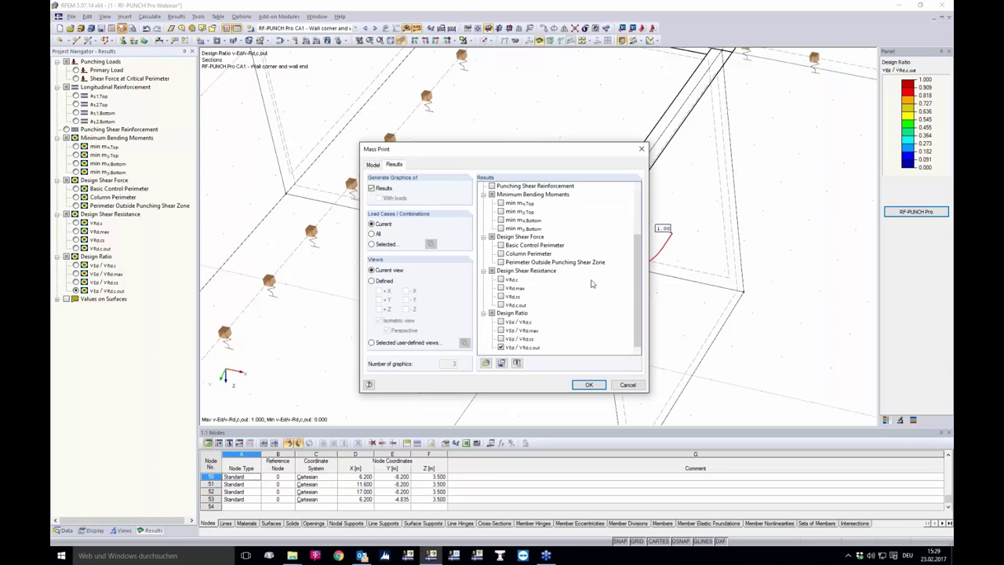
{"action": "left_click", "coordinate": [502, 322]}
{"action": "left_click", "coordinate": [502, 330]}
{"action": "scroll", "coordinate": [533, 330], "scroll_direction": "up", "scroll_amount": 5}
{"action": "scroll", "coordinate": [520, 296], "scroll_direction": "down", "scroll_amount": 3}
{"action": "left_click", "coordinate": [623, 386]}
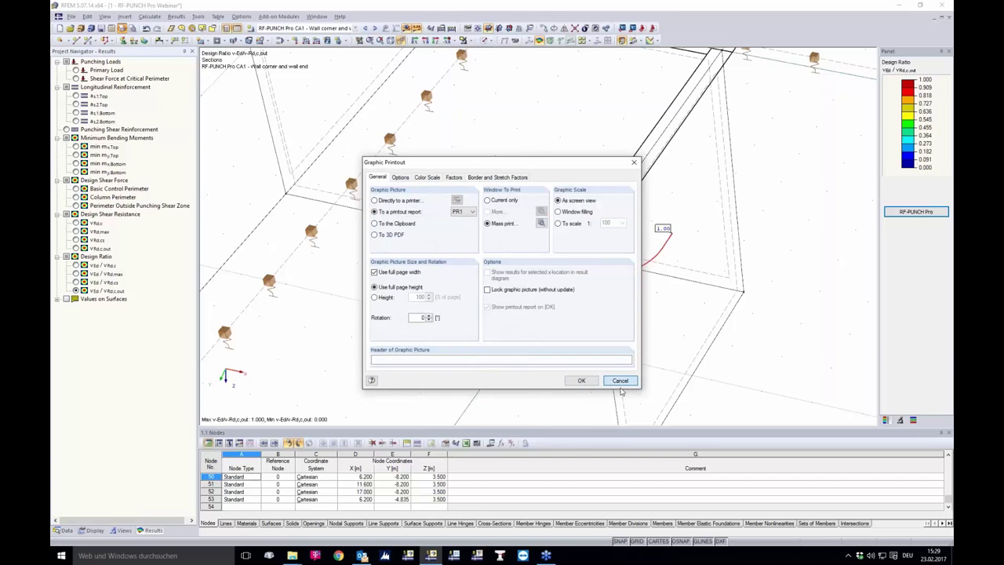
{"action": "left_click", "coordinate": [618, 380]}
- Reopen the punching shear module and create new design case 3 with the description "Enlarged column head"
{"action": "middle_click_drag", "start_coordinate": [477, 164], "coordinate": [571, 306], "text": "ctrl"}
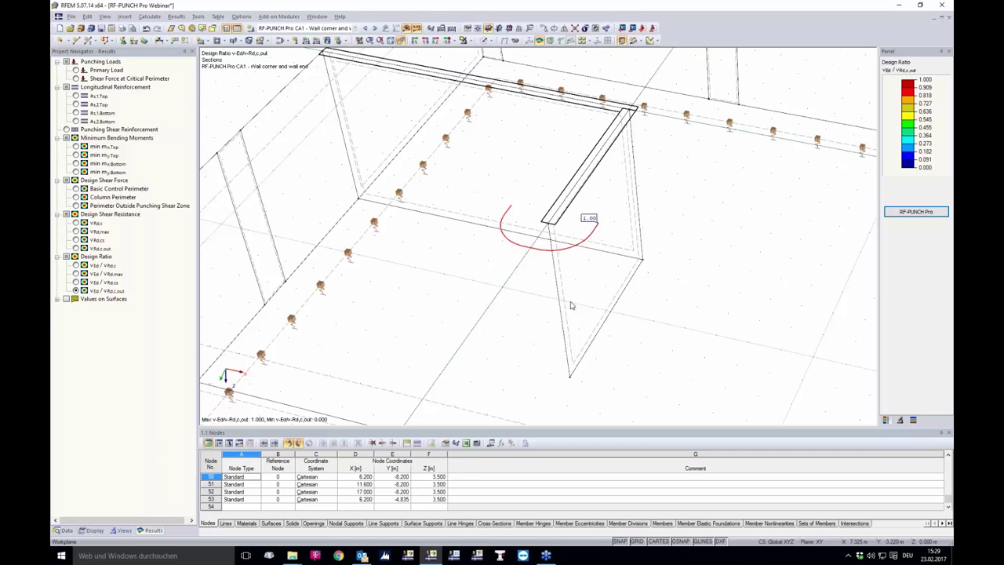
{"action": "left_click", "coordinate": [916, 212]}
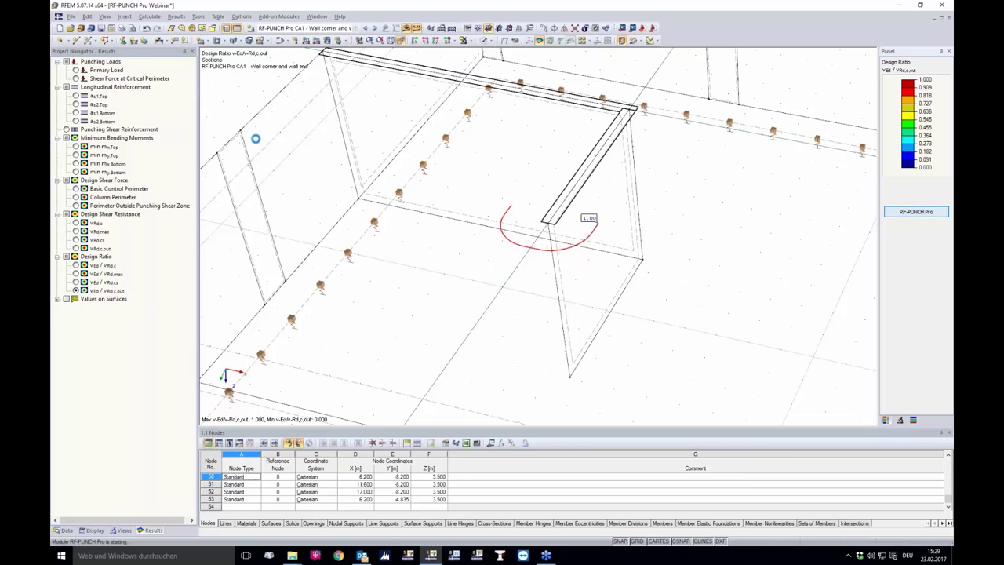
{"action": "left_click", "coordinate": [254, 107]}
{"action": "left_click", "coordinate": [274, 117]}
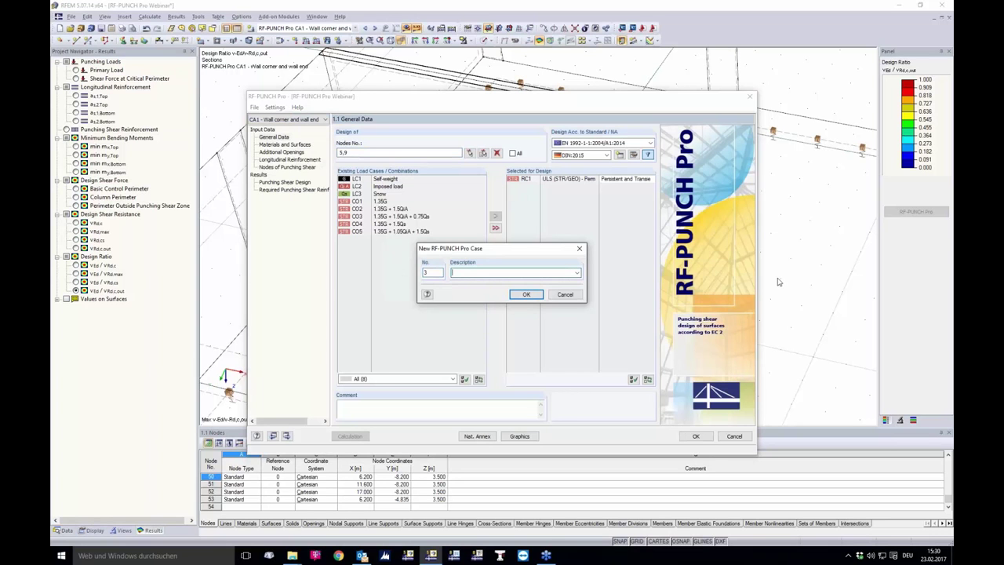
{"action": "type", "text": "Enlarged column head"}
{"action": "key", "text": "Return"}
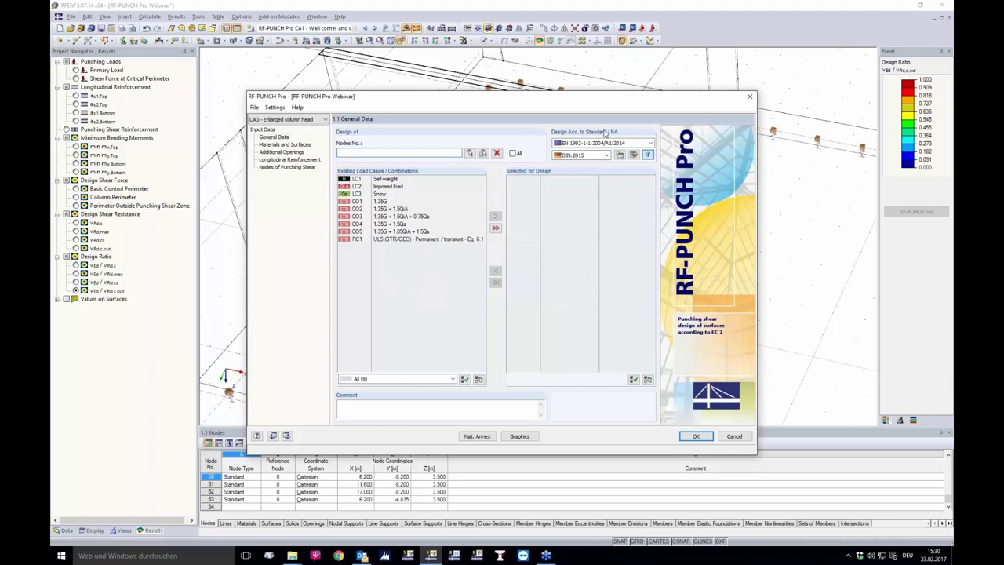
- Pick column node 6 in the model as the design node and select result combination RC1 for design
{"action": "left_click", "coordinate": [469, 153]}
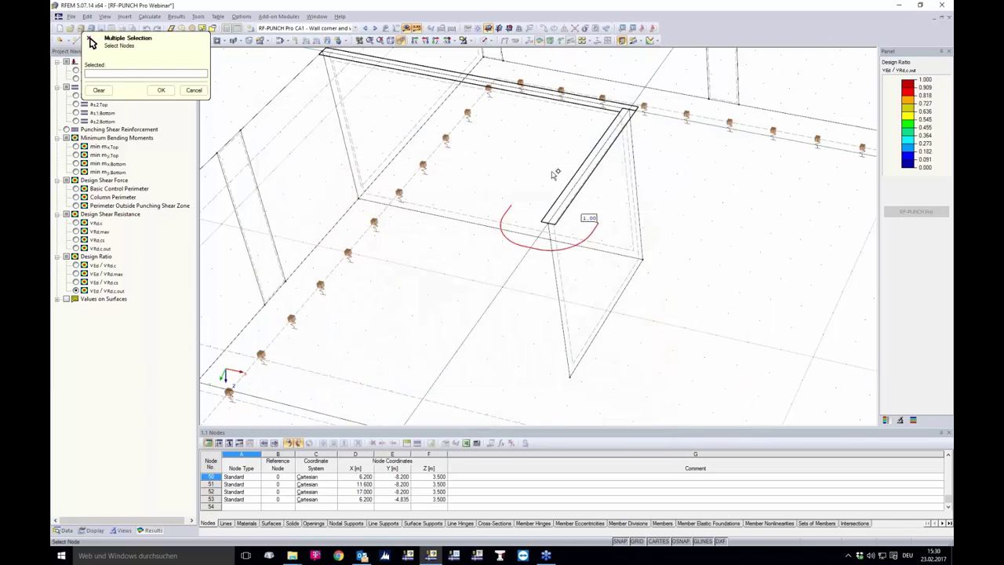
{"action": "scroll", "coordinate": [410, 219], "scroll_direction": "down", "scroll_amount": 3}
{"action": "middle_click_drag", "start_coordinate": [595, 241], "coordinate": [713, 200], "text": "ctrl"}
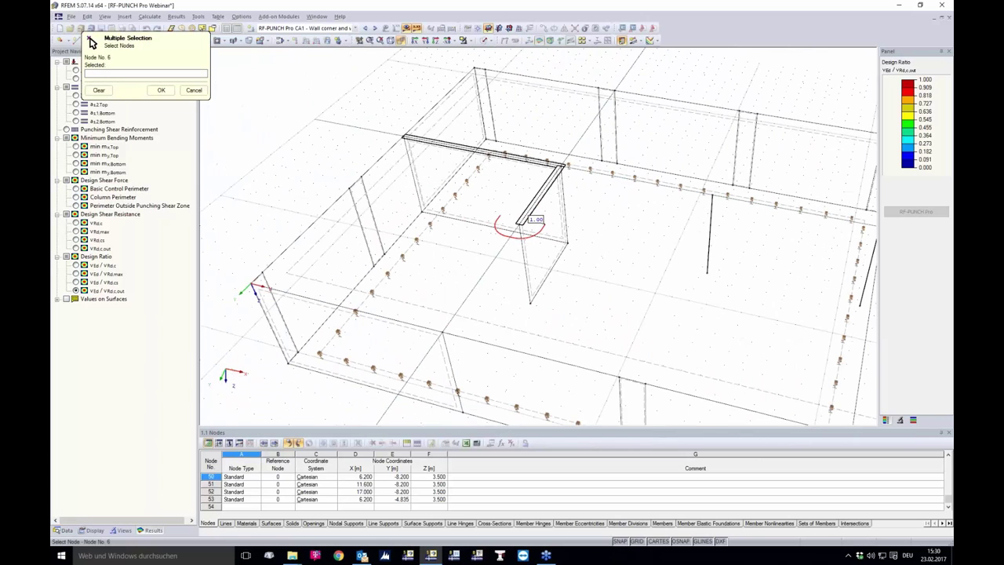
{"action": "left_click", "coordinate": [712, 195]}
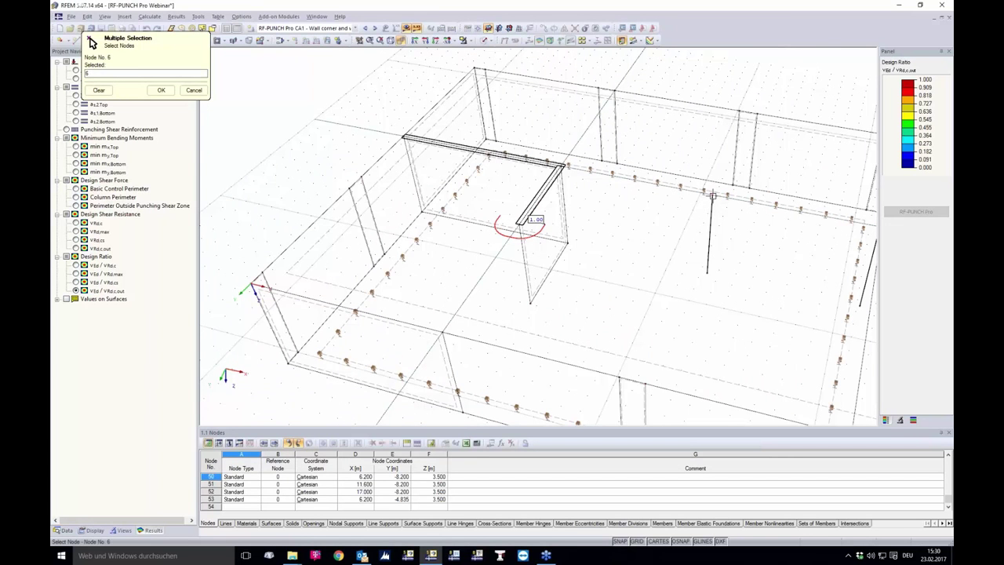
{"action": "left_click", "coordinate": [161, 90]}
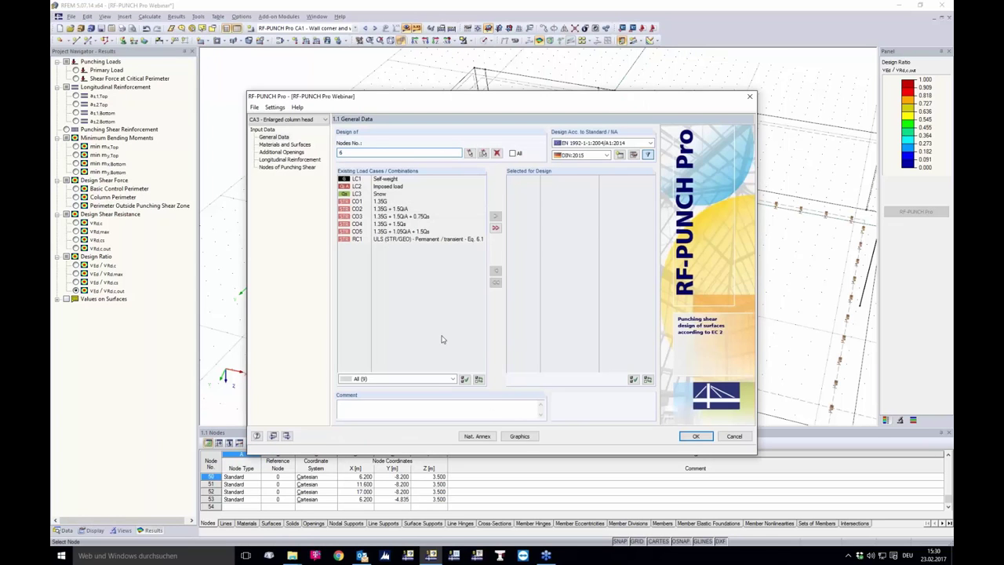
{"action": "double_click", "coordinate": [358, 239]}
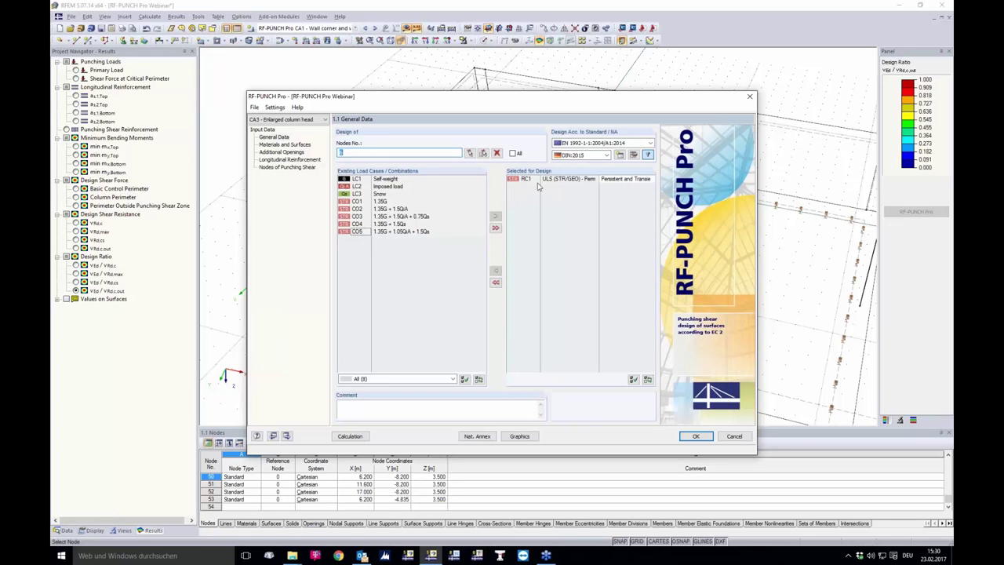
- Review node 6's punching shear parameters without an enlarged column head and calculate the case
{"action": "left_click", "coordinate": [282, 167]}
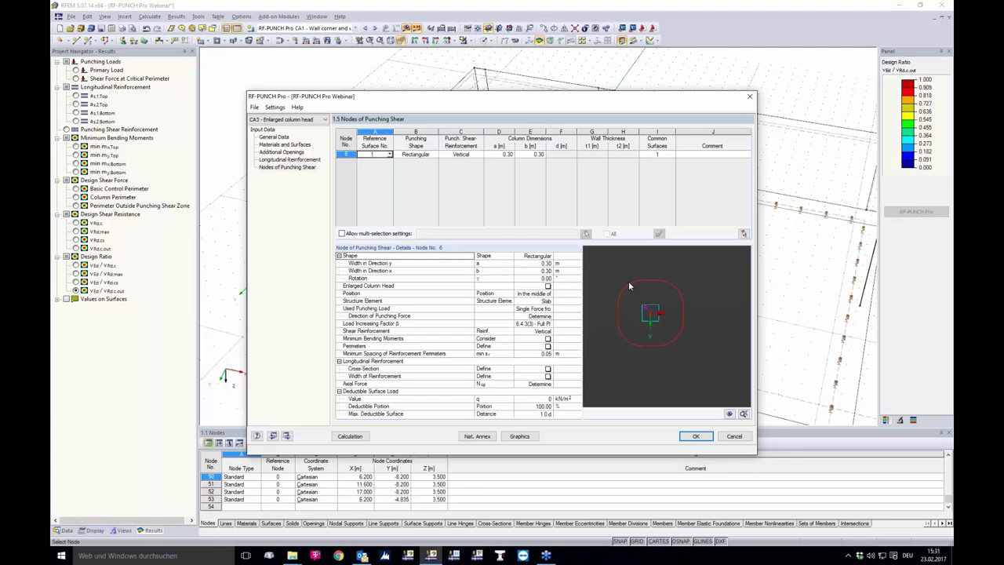
{"action": "scroll", "coordinate": [650, 326], "scroll_direction": "down", "scroll_amount": 2}
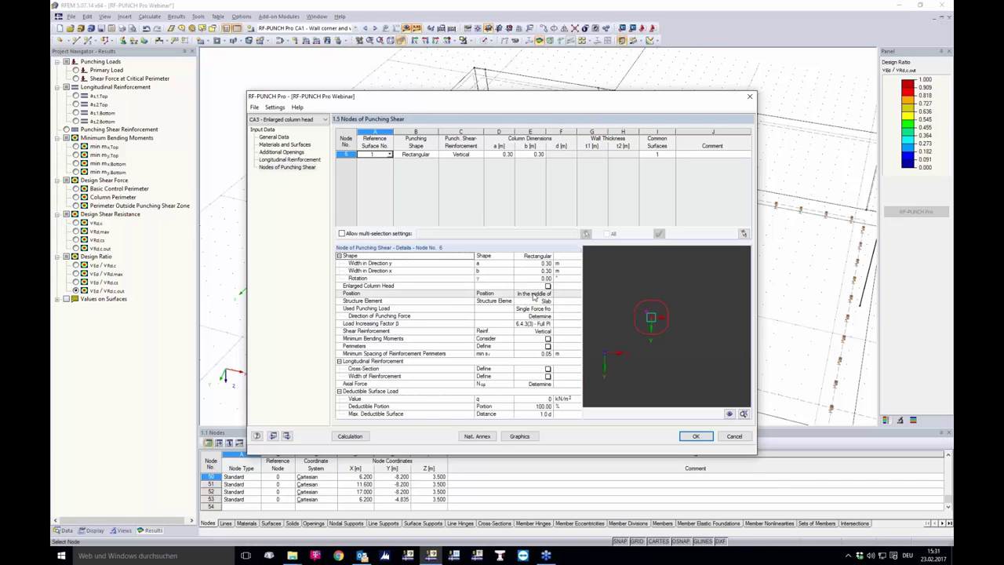
{"action": "left_click", "coordinate": [559, 377]}
{"action": "key", "text": "Up"}
{"action": "key", "text": "Up"}
{"action": "key", "text": "Up"}
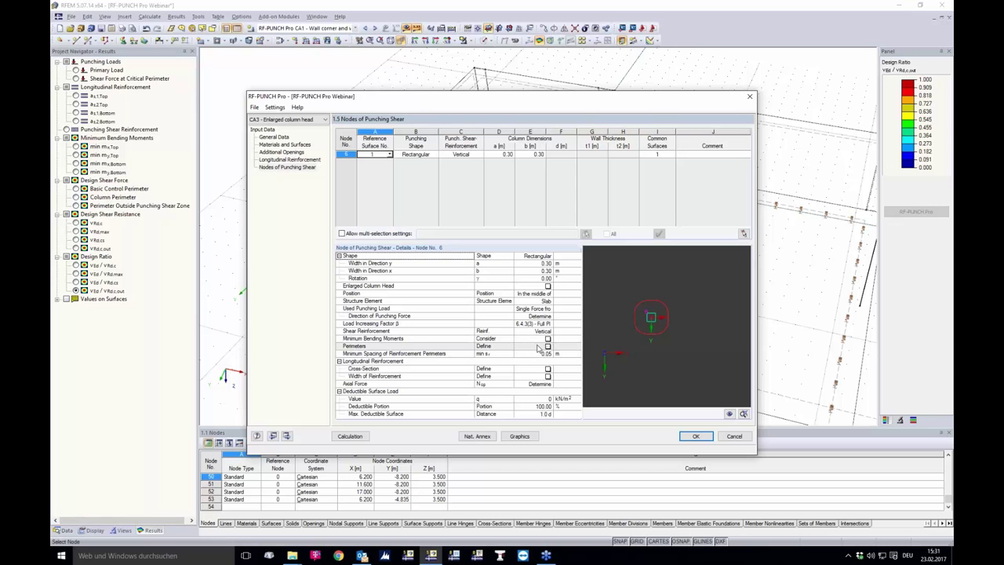
{"action": "left_click", "coordinate": [349, 436]}
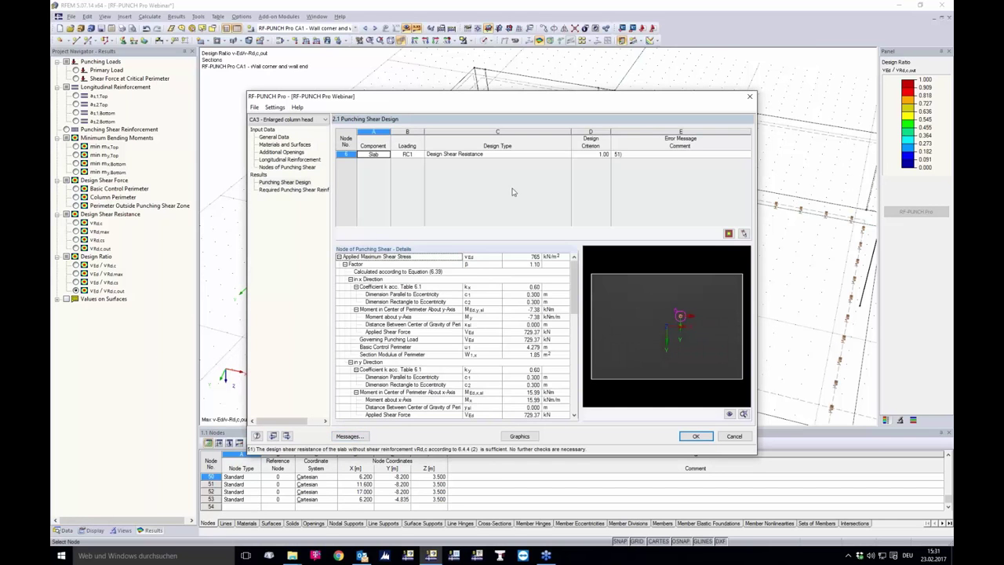
- Review node 6's required punching shear reinforcement and enable the enlarged column head for the node
{"action": "left_click", "coordinate": [291, 189]}
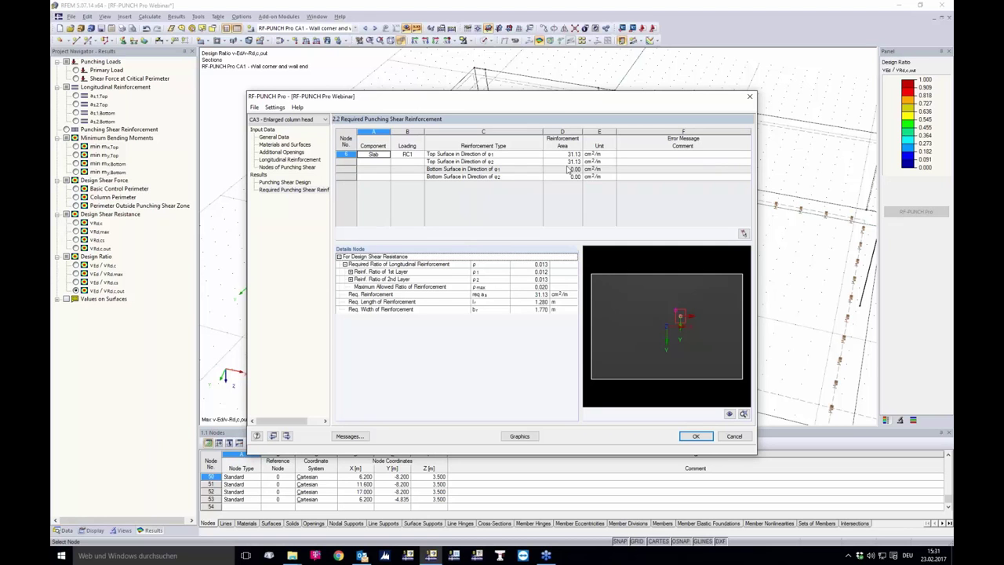
{"action": "left_click", "coordinate": [312, 168]}
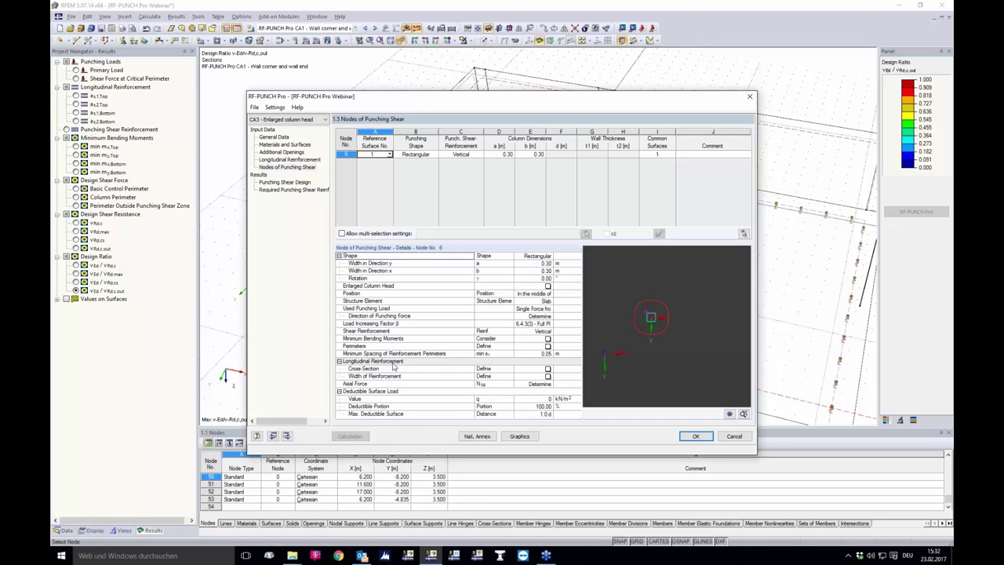
{"action": "left_click", "coordinate": [375, 288]}
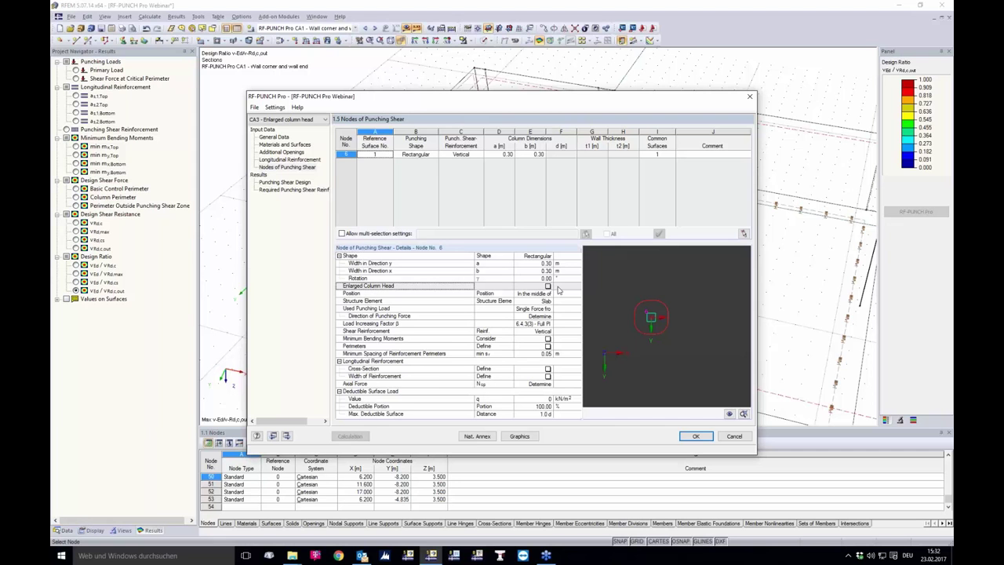
{"action": "left_click", "coordinate": [549, 287]}
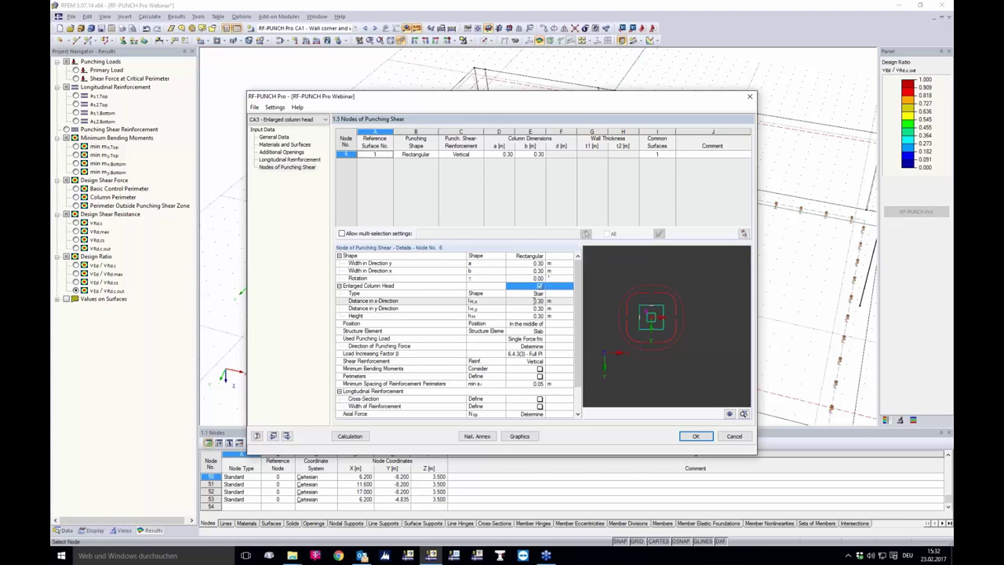
- Try a 0.45 m enlarged column head distance in the x-direction and restore it to 0.30 m
{"action": "left_click", "coordinate": [536, 300]}
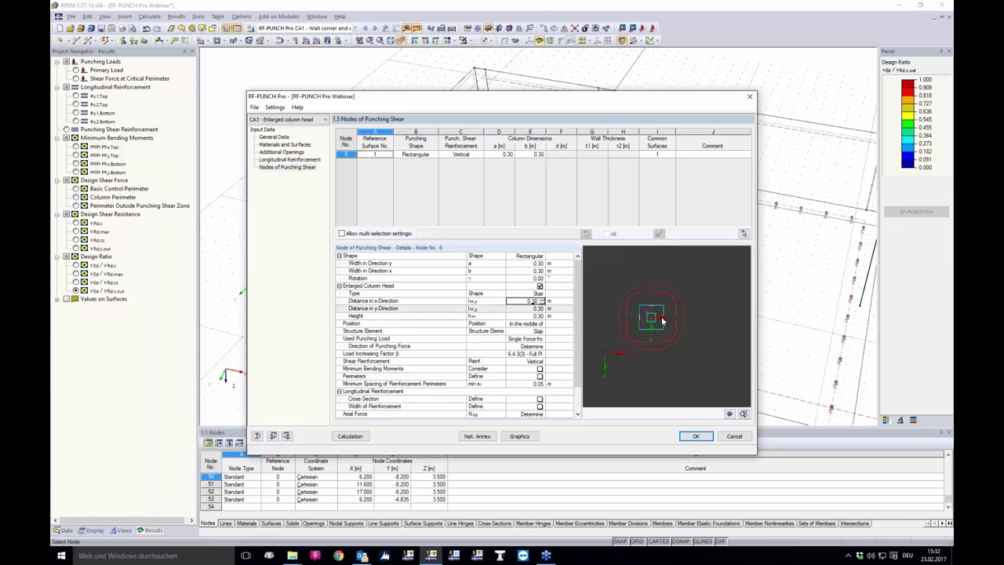
{"action": "scroll", "coordinate": [663, 317], "scroll_direction": "up", "scroll_amount": 3}
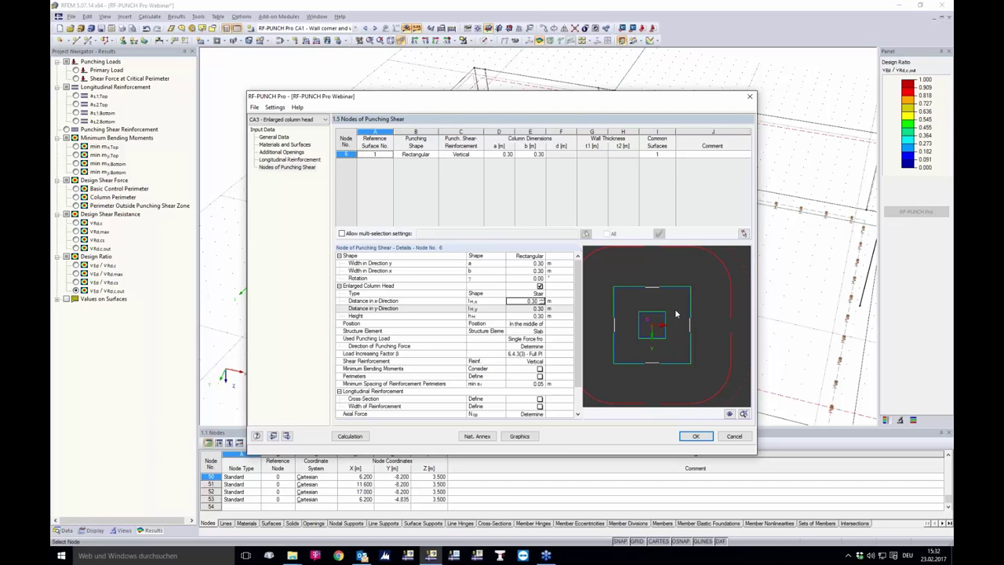
{"action": "scroll", "coordinate": [690, 313], "scroll_direction": "down", "scroll_amount": 1}
{"action": "scroll", "coordinate": [676, 317], "scroll_direction": "up", "scroll_amount": 1}
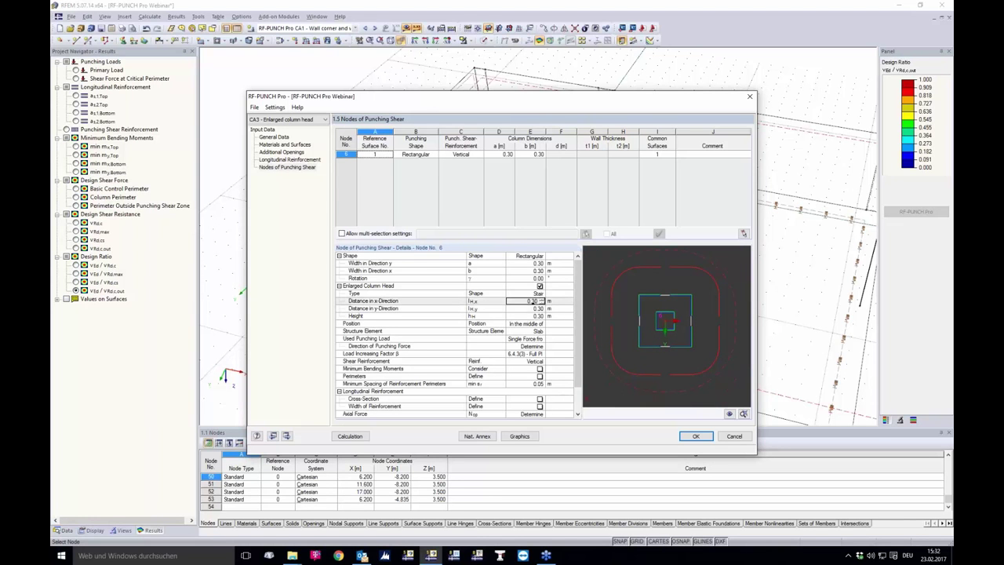
{"action": "type", "text": "0.45"}
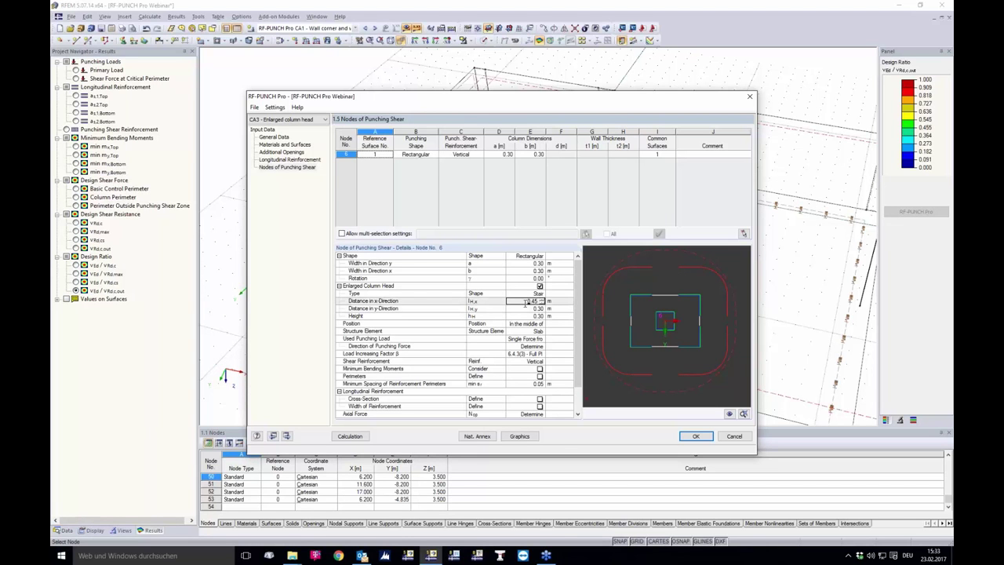
{"action": "type", "text": "0.30"}
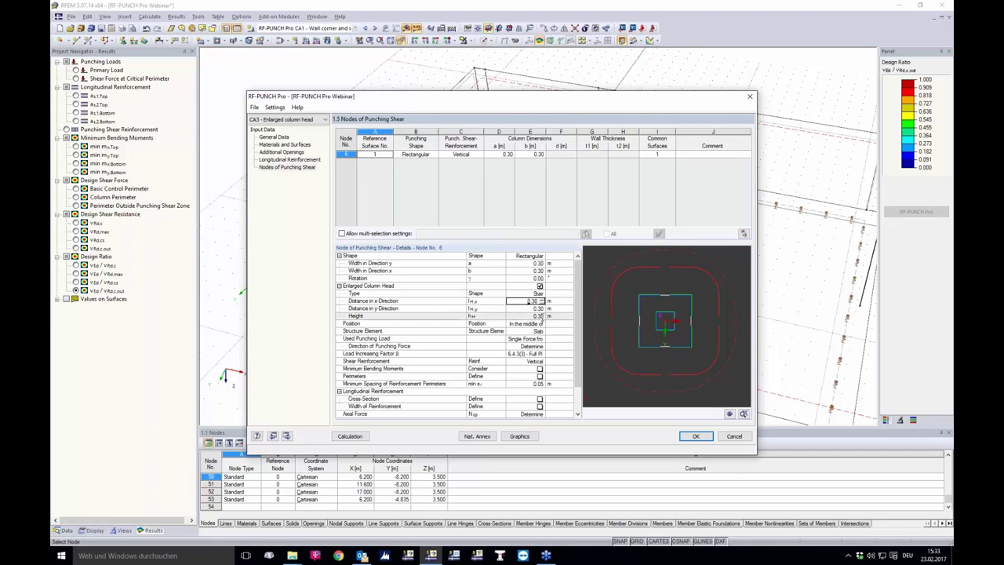
- Set the enlarged column head's height to 0.10 m and calculate the design case
{"action": "left_click", "coordinate": [541, 316]}
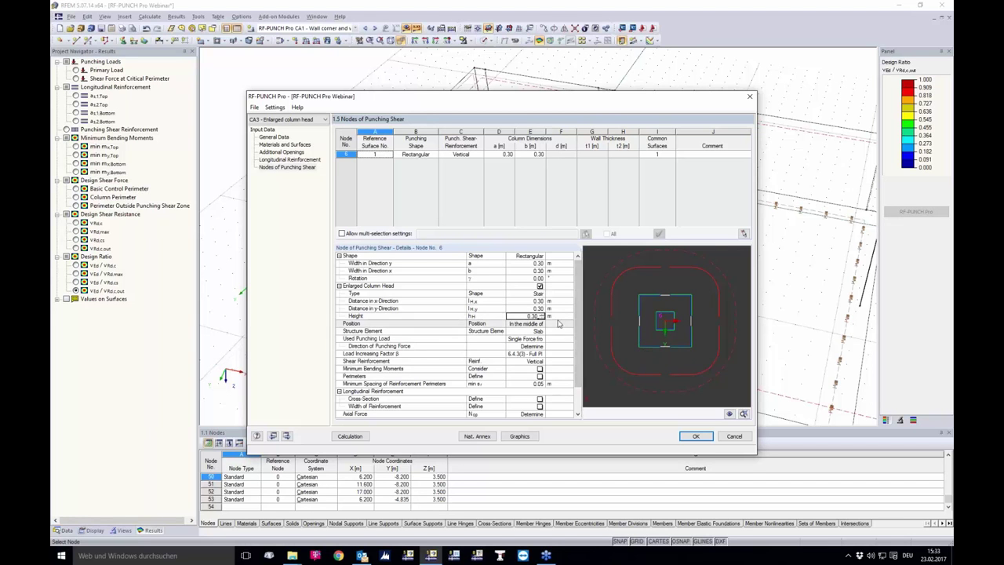
{"action": "type", "text": "0.80"}
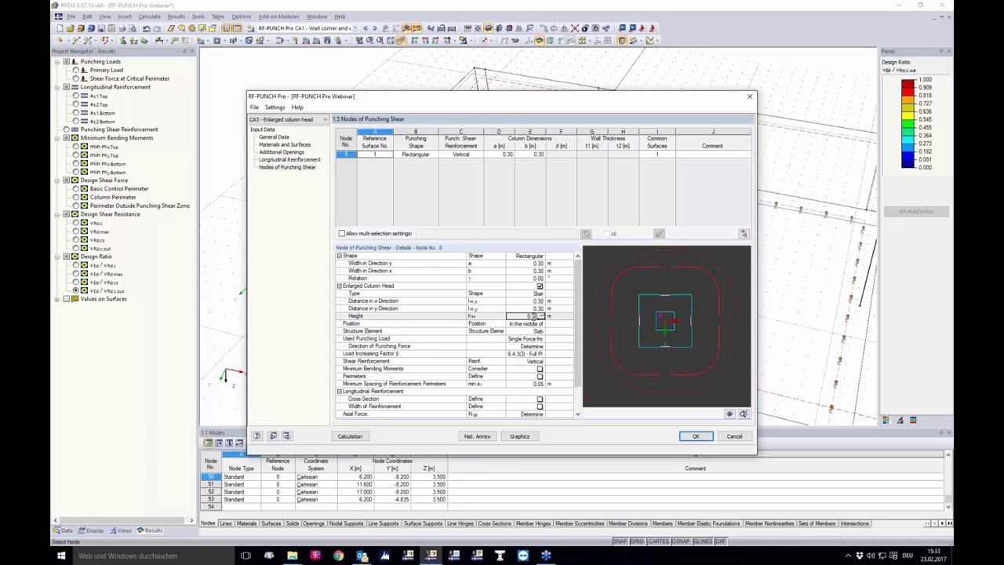
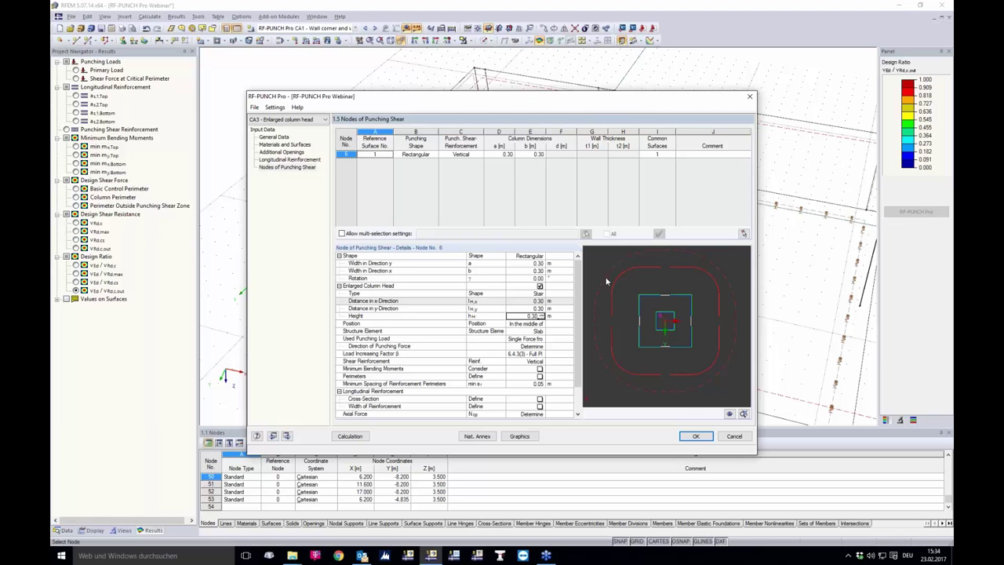
{"action": "left_click", "coordinate": [538, 316]}
{"action": "type", "text": "0.25"}
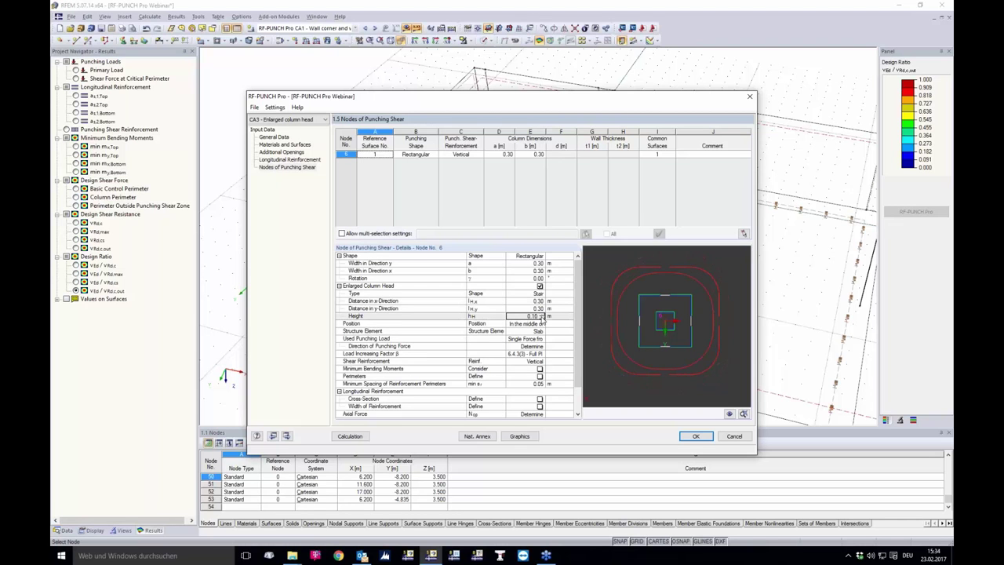
{"action": "left_click", "coordinate": [541, 317]}
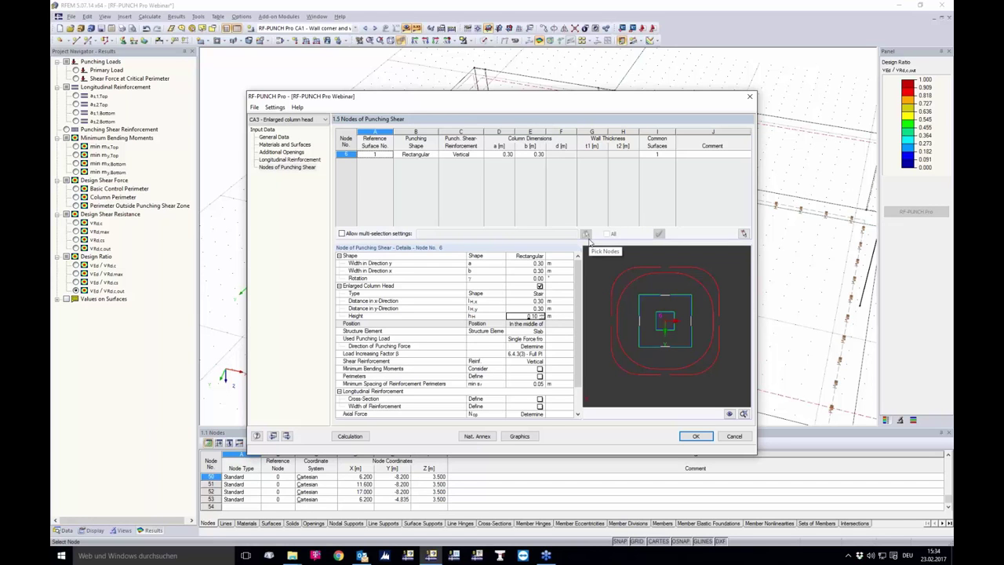
{"action": "left_click", "coordinate": [351, 436]}
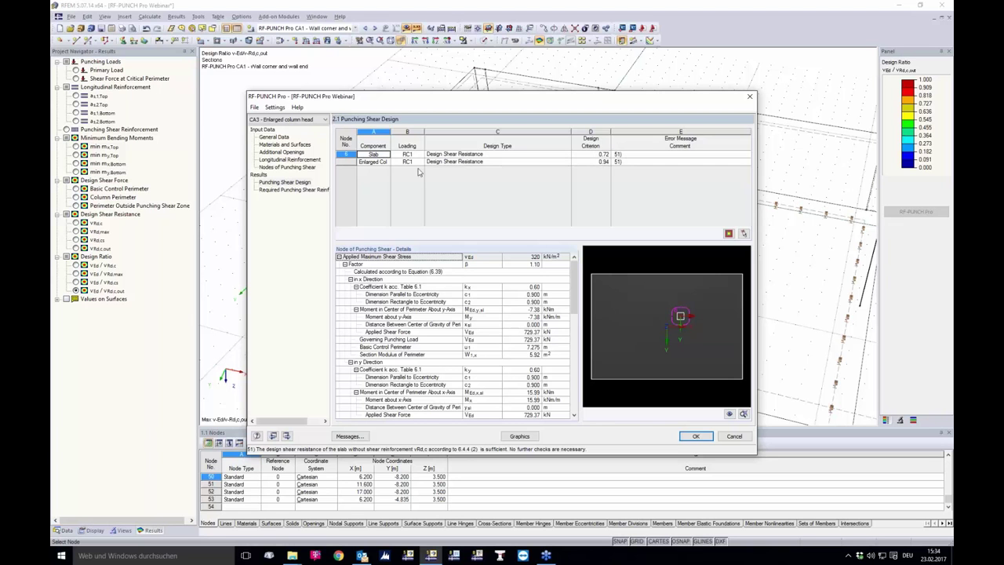
- Examine the enlarged column head's punching shear results in the table and the vEd/vRd,c design ratio graphically around the column
{"action": "left_click", "coordinate": [381, 163]}
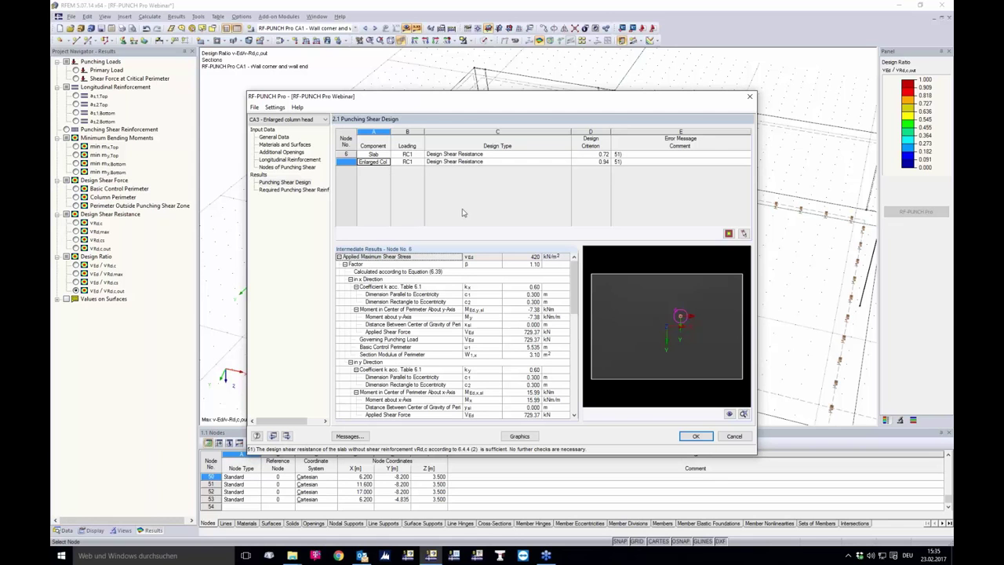
{"action": "scroll", "coordinate": [663, 310], "scroll_direction": "up", "scroll_amount": 5}
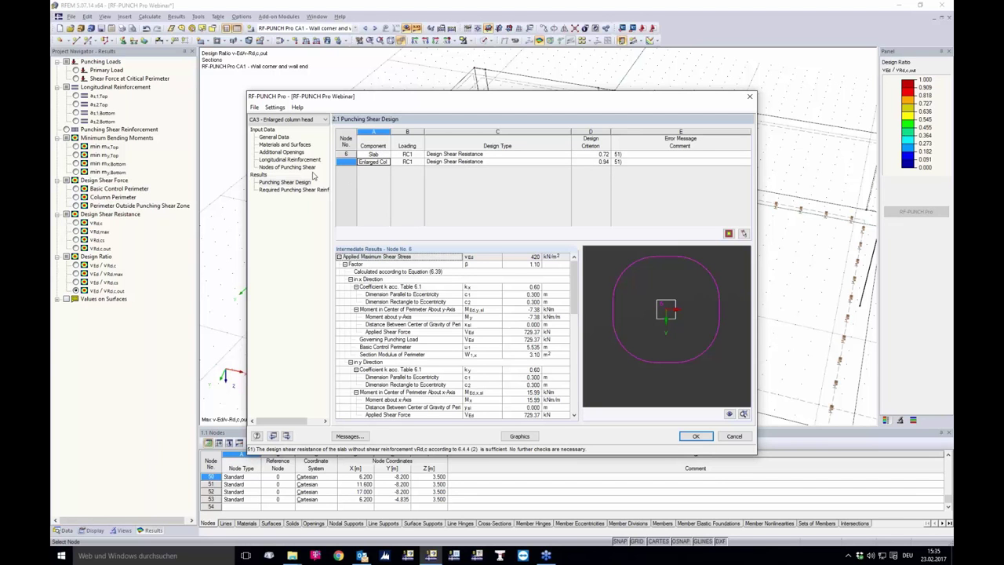
{"action": "left_click", "coordinate": [519, 436]}
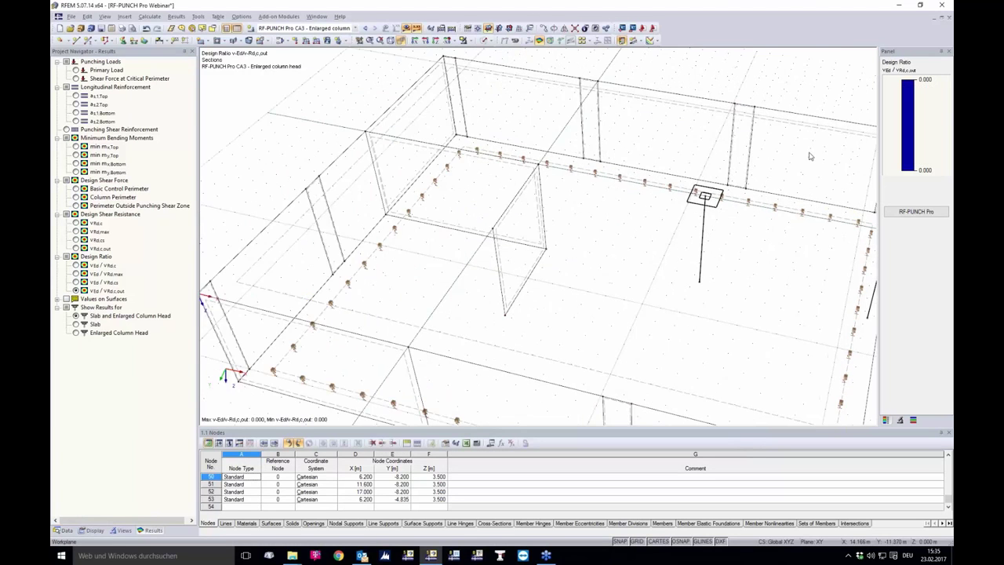
{"action": "middle_click_drag", "start_coordinate": [560, 135], "coordinate": [576, 243], "text": "ctrl"}
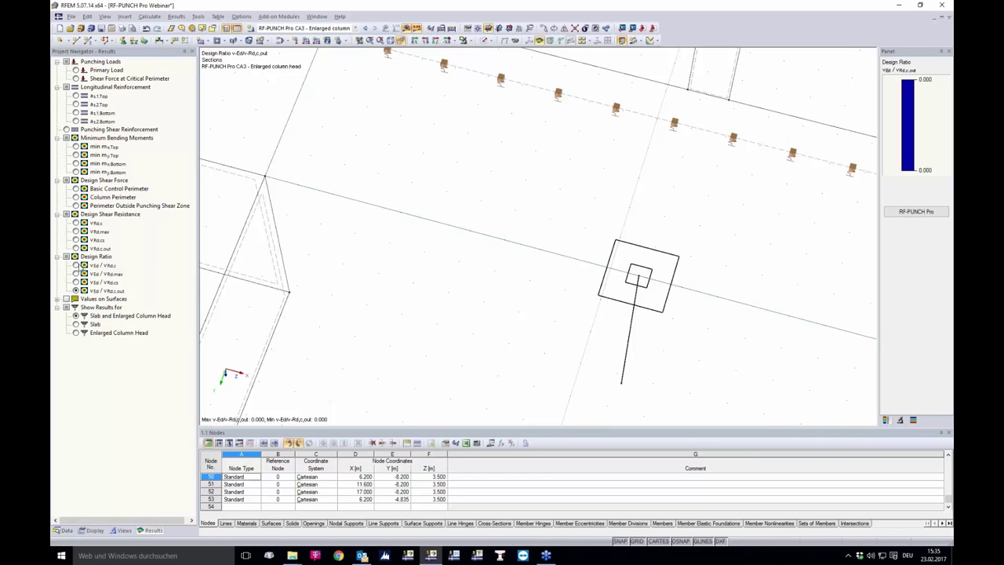
{"action": "left_click", "coordinate": [76, 270]}
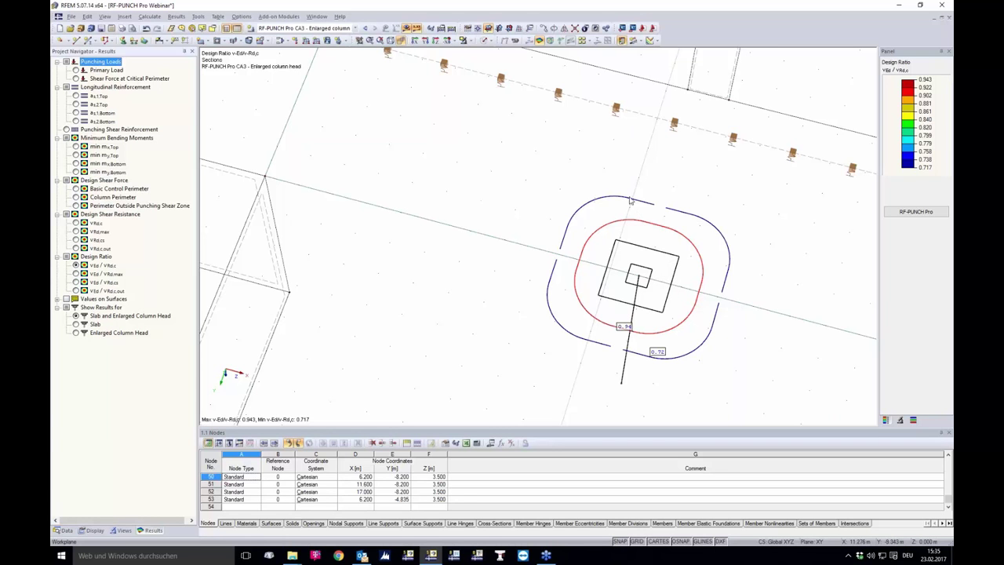
{"action": "left_click", "coordinate": [624, 326]}
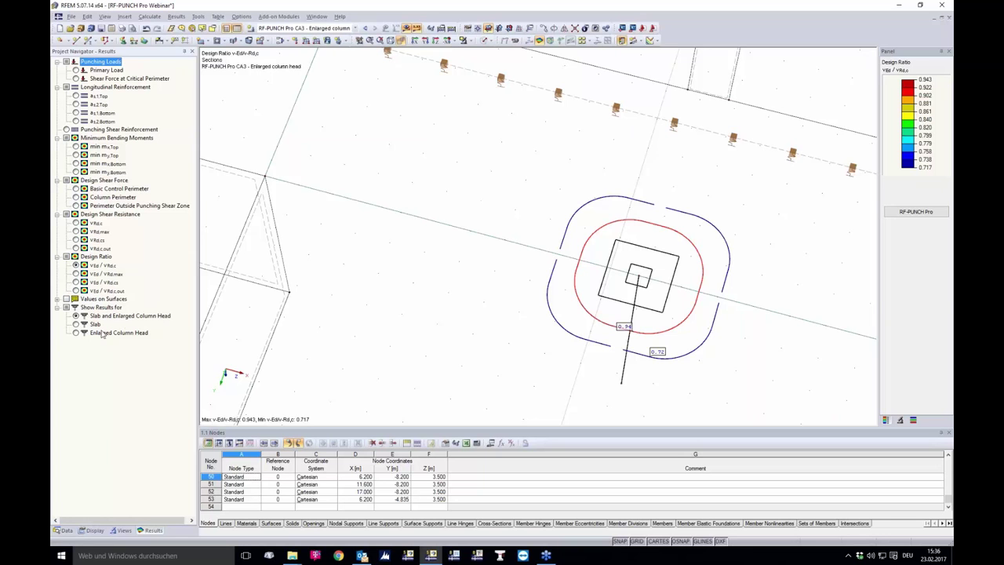
- Show the graphical design ratio for the slab alone and for the enlarged column head alone
{"action": "left_click", "coordinate": [76, 324]}
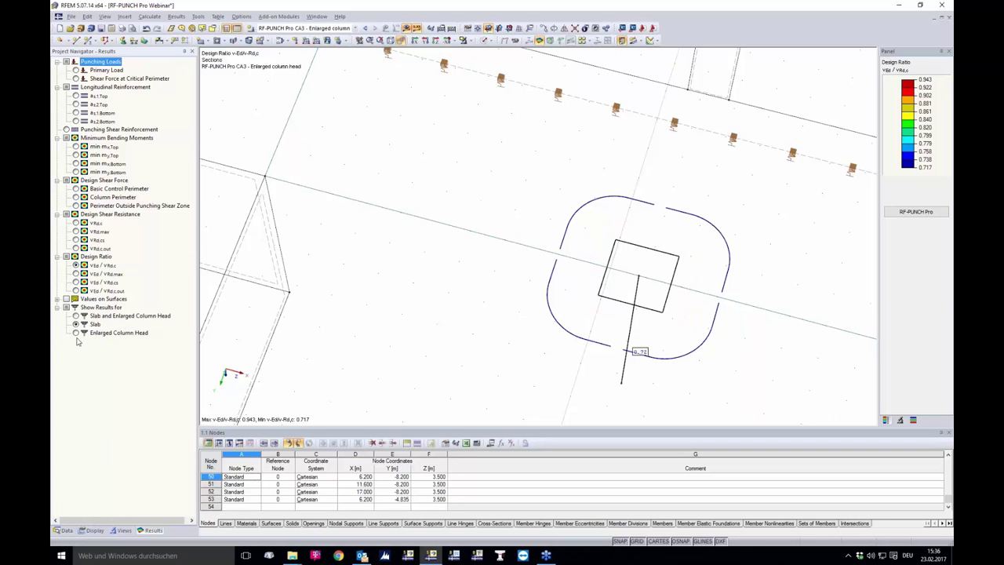
{"action": "left_click", "coordinate": [76, 333]}
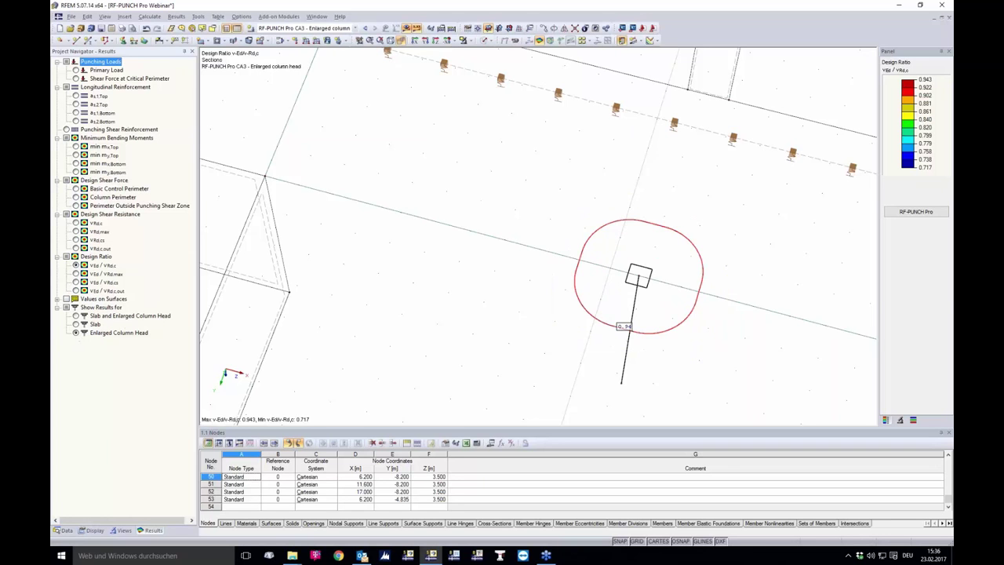
{"action": "left_click", "coordinate": [89, 326]}
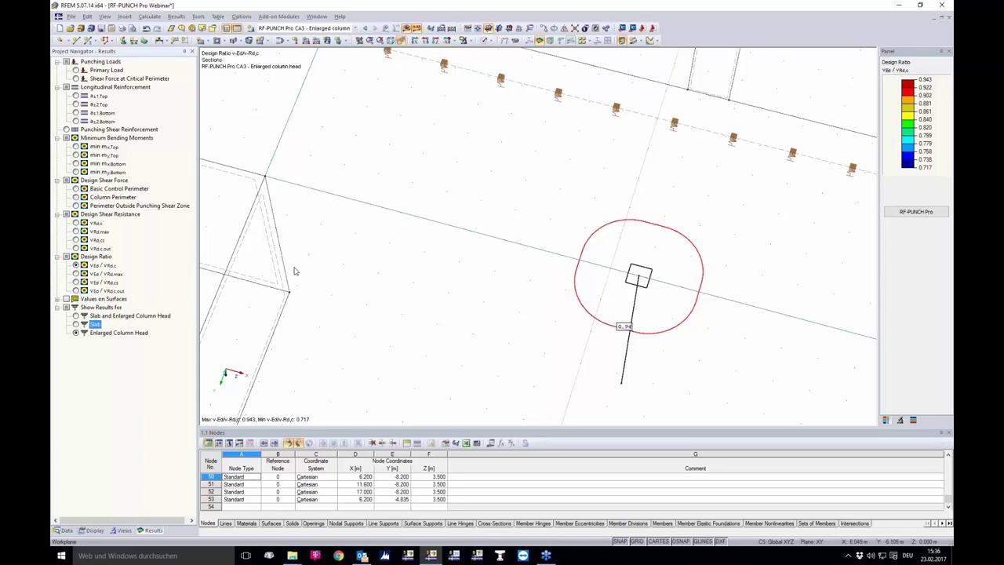
- Reopen the punching shear module and create new design case 4 with the description "Foundation slab"
{"action": "left_click", "coordinate": [916, 212]}
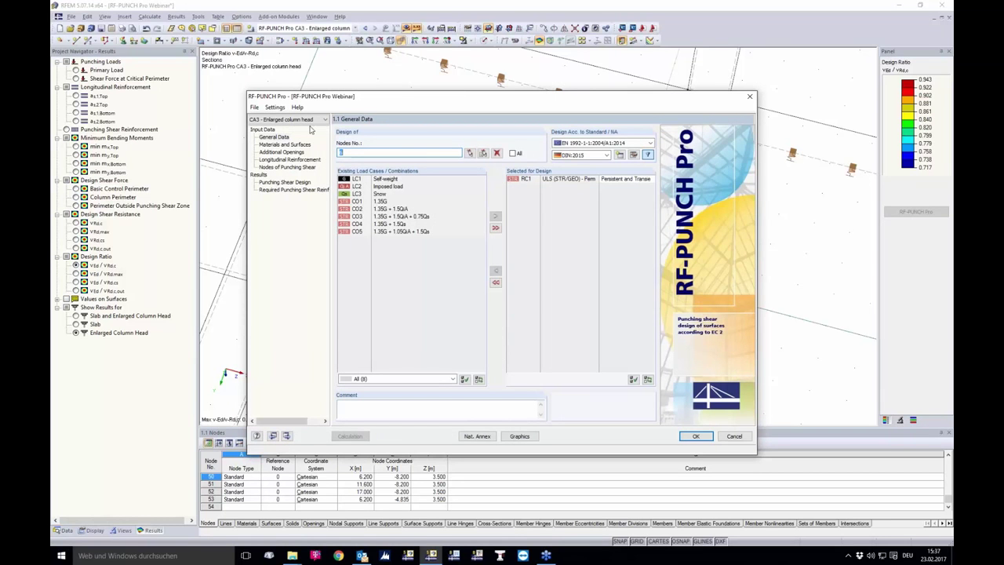
{"action": "left_click", "coordinate": [256, 108]}
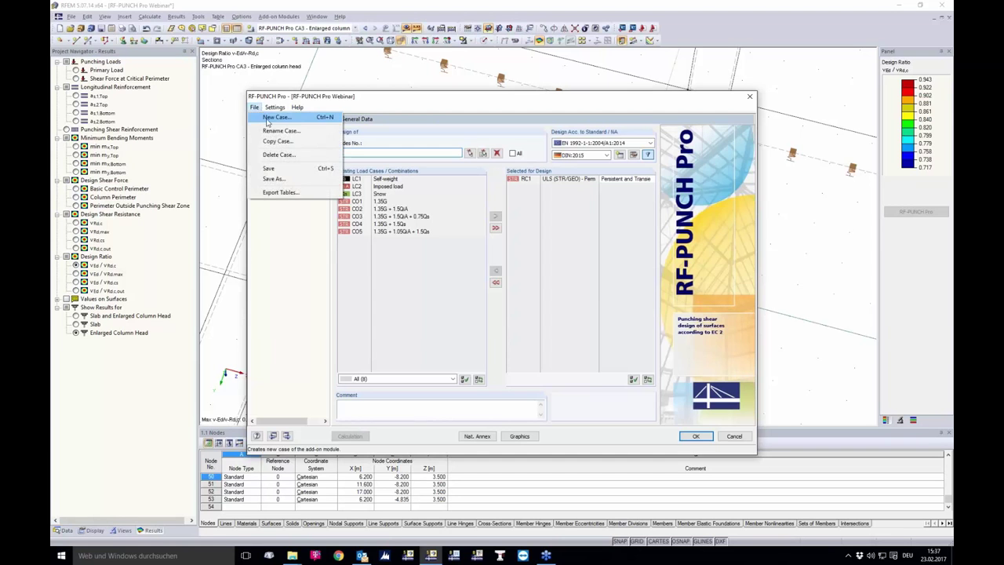
{"action": "left_click", "coordinate": [268, 120]}
{"action": "left_click", "coordinate": [524, 273]}
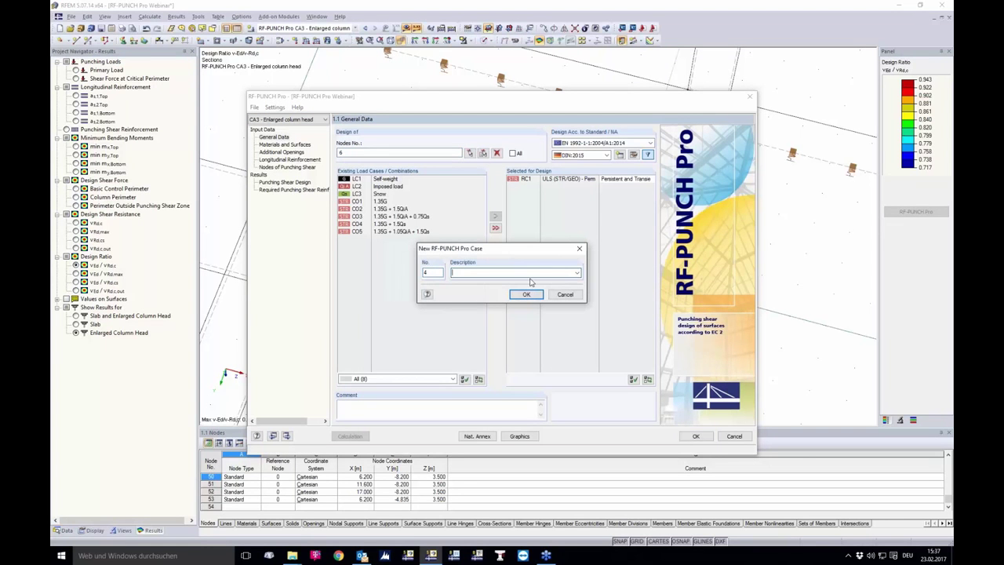
{"action": "type", "text": "Foundation slab"}
{"action": "key", "text": "Return"}
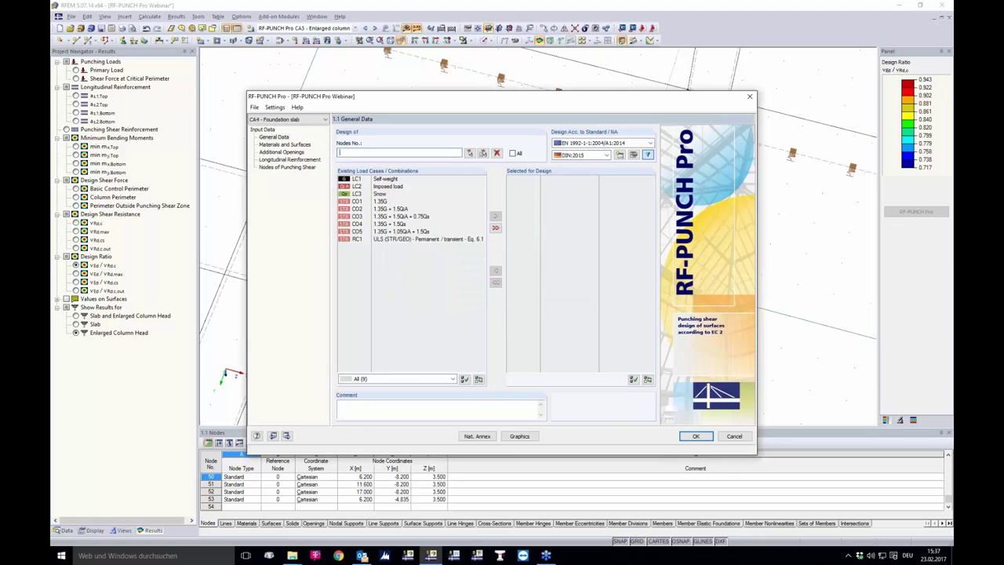
- Select result combination RC1 for design and pick wall nodes 50 and 53 in the model as design nodes
{"action": "left_click", "coordinate": [381, 239]}
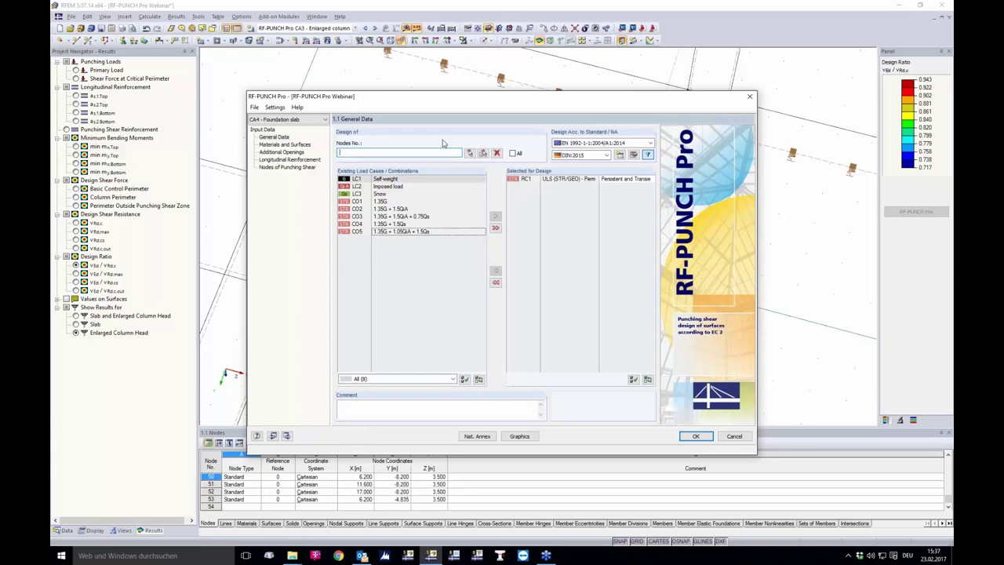
{"action": "left_click", "coordinate": [469, 153]}
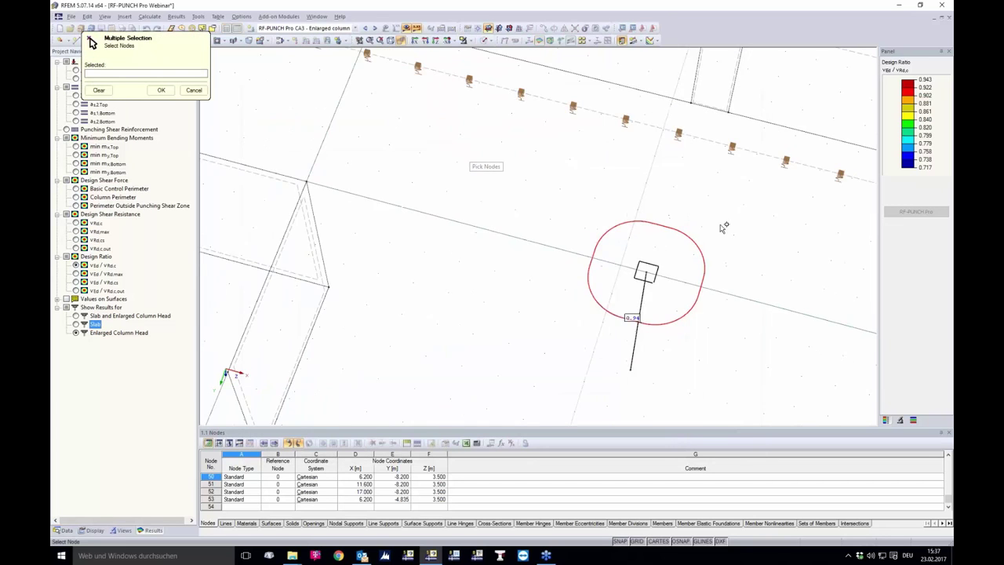
{"action": "scroll", "coordinate": [659, 240], "scroll_direction": "up", "scroll_amount": 5}
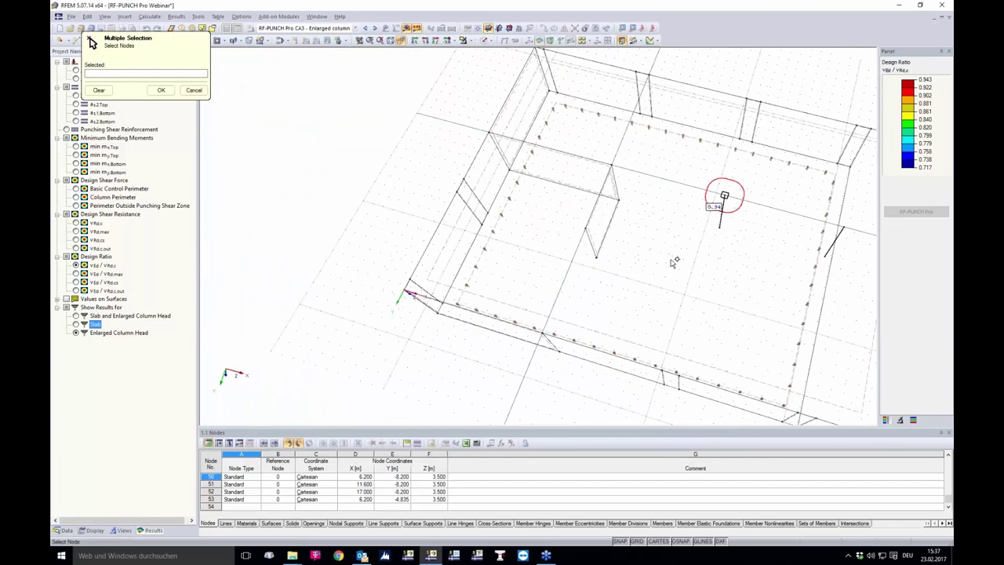
{"action": "left_click", "coordinate": [626, 205]}
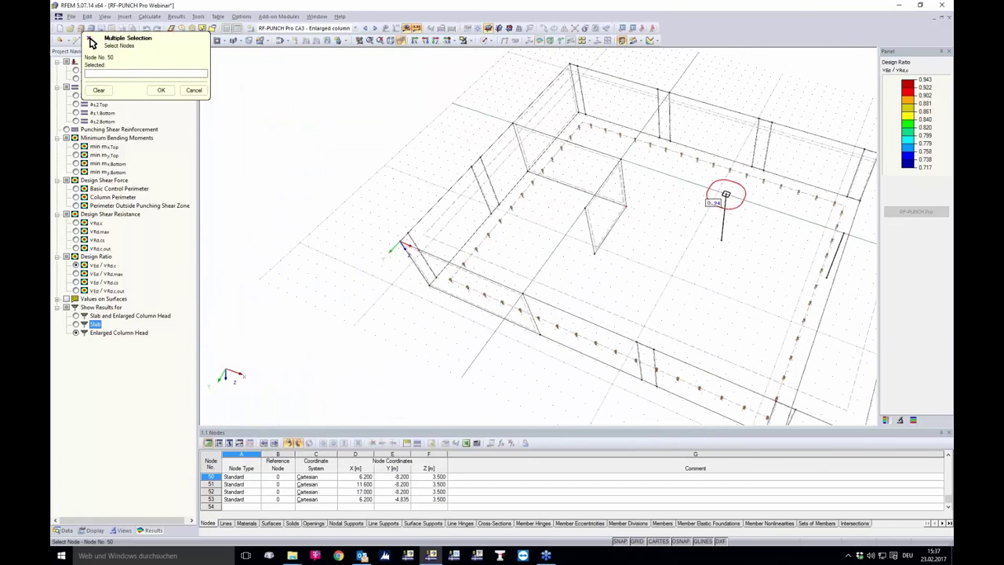
{"action": "left_click", "coordinate": [593, 251]}
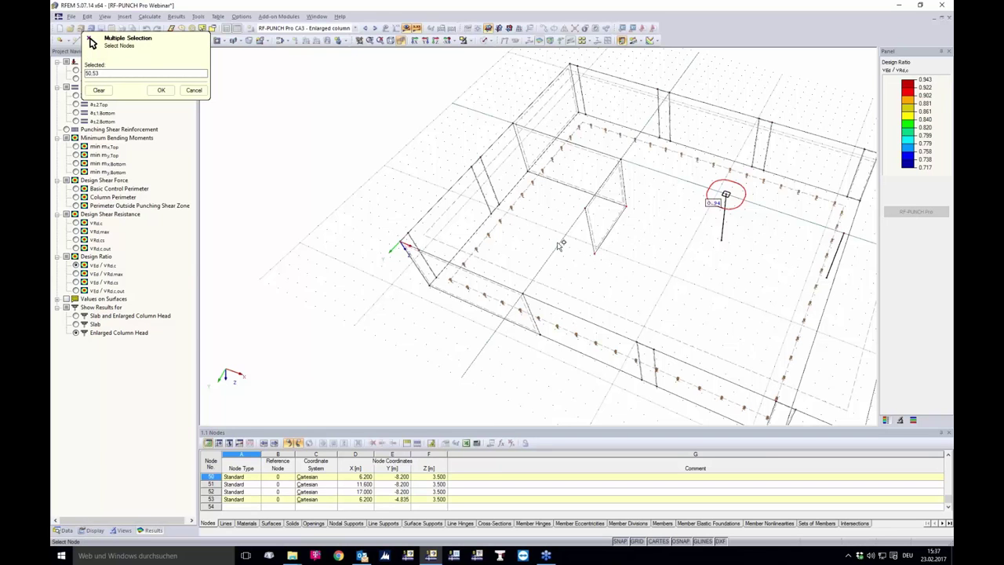
{"action": "left_click", "coordinate": [160, 91]}
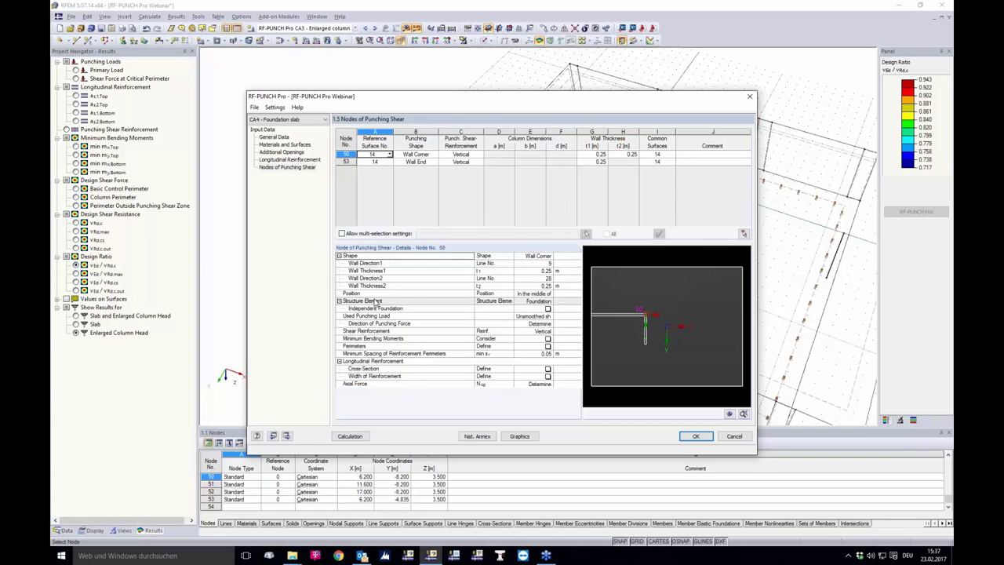
- Set the structure element of node 50 to Foundation and show the punching details of node 53
{"action": "left_click", "coordinate": [541, 301]}
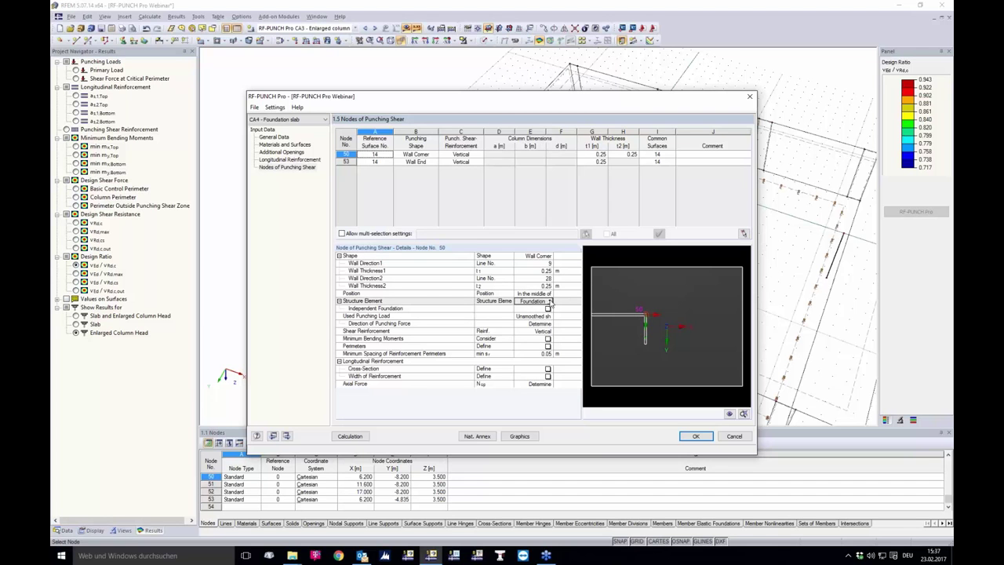
{"action": "left_click", "coordinate": [551, 301]}
{"action": "left_click", "coordinate": [530, 315]}
{"action": "left_click", "coordinate": [387, 162]}
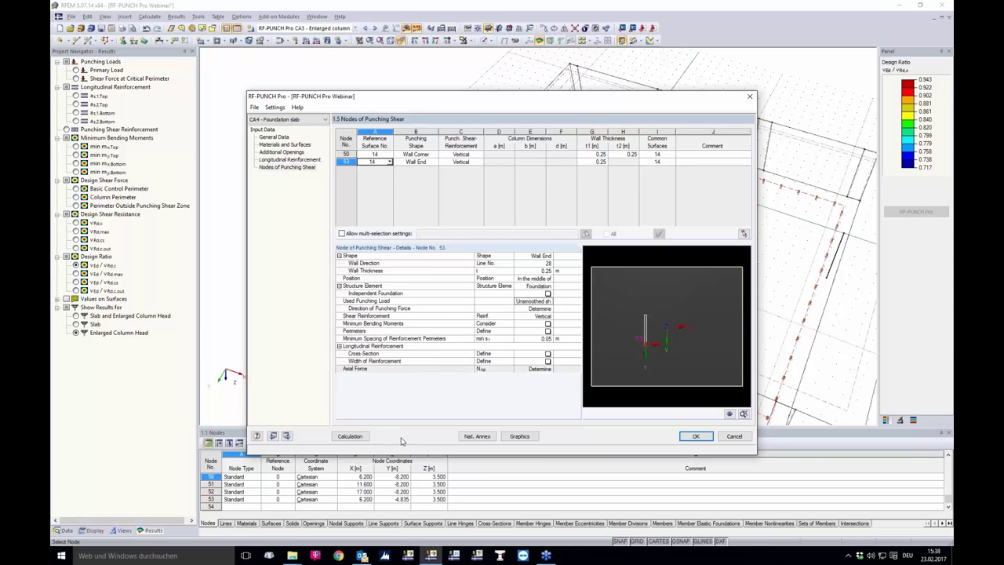
- Calculate the Foundation slab case and examine the control perimeter around node 50 in the results graphic
{"action": "left_click", "coordinate": [352, 437]}
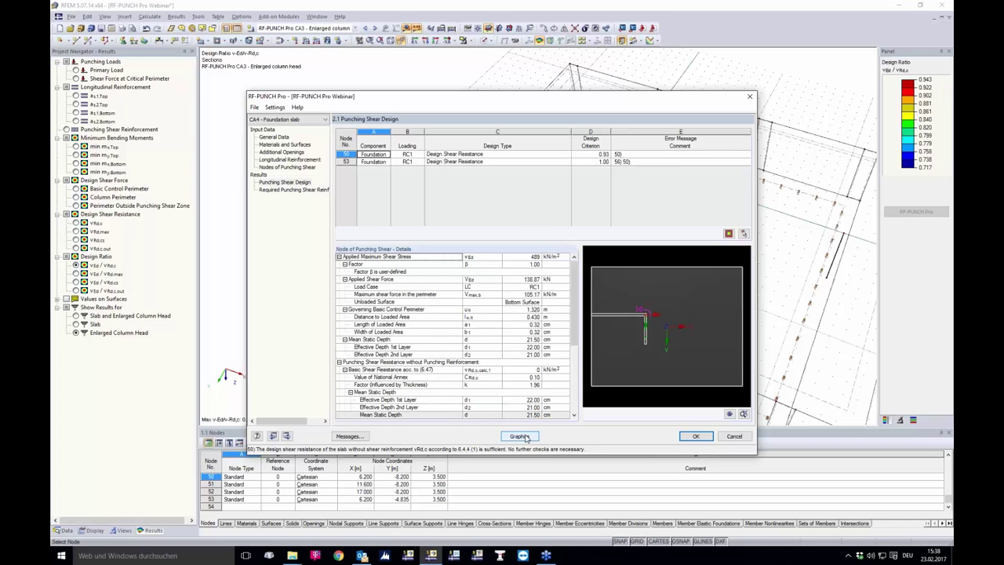
{"action": "scroll", "coordinate": [645, 309], "scroll_direction": "up", "scroll_amount": 4}
{"action": "scroll", "coordinate": [620, 288], "scroll_direction": "up", "scroll_amount": 2}
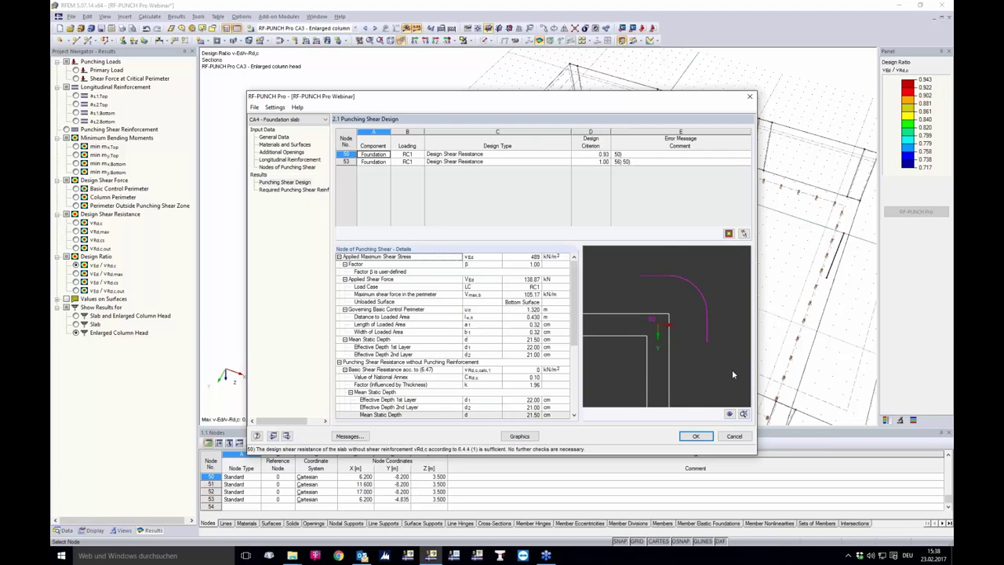
{"action": "scroll", "coordinate": [668, 302], "scroll_direction": "down", "scroll_amount": 1}
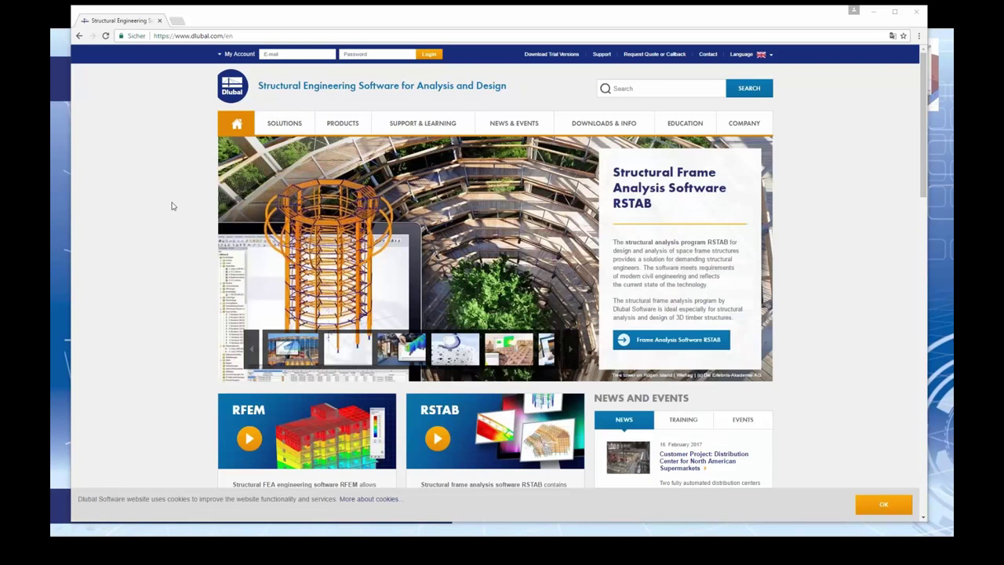
- Switch to the Dlubal website in the browser, open the RFEM Reinforced Concrete Structures add-on modules page and locate RF-PUNCH Pro
{"action": "scroll", "coordinate": [171, 205], "scroll_direction": "down", "scroll_amount": 2}
{"action": "scroll", "coordinate": [161, 203], "scroll_direction": "up", "scroll_amount": 2}
{"action": "mouse_move", "coordinate": [283, 127]}
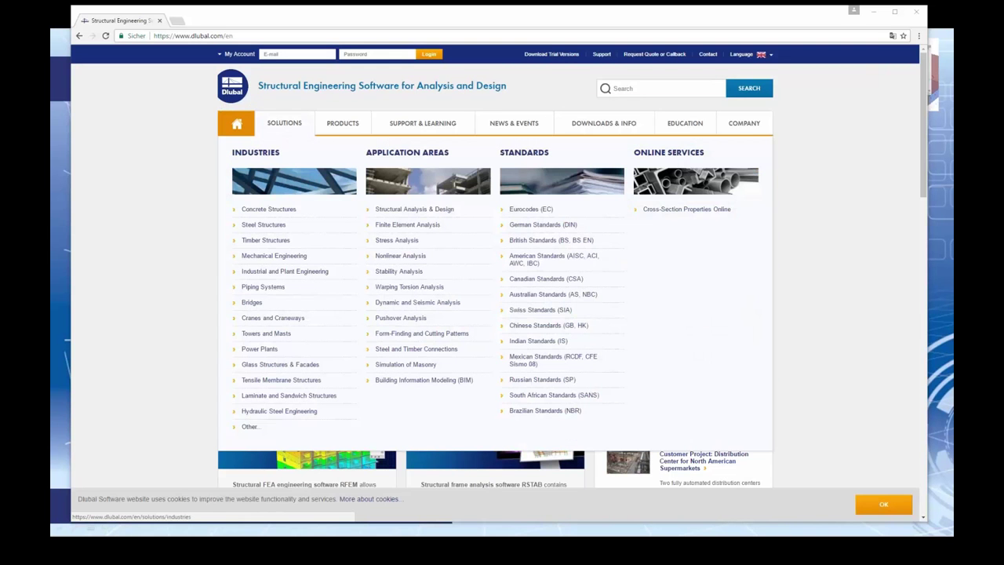
{"action": "mouse_move", "coordinate": [325, 128]}
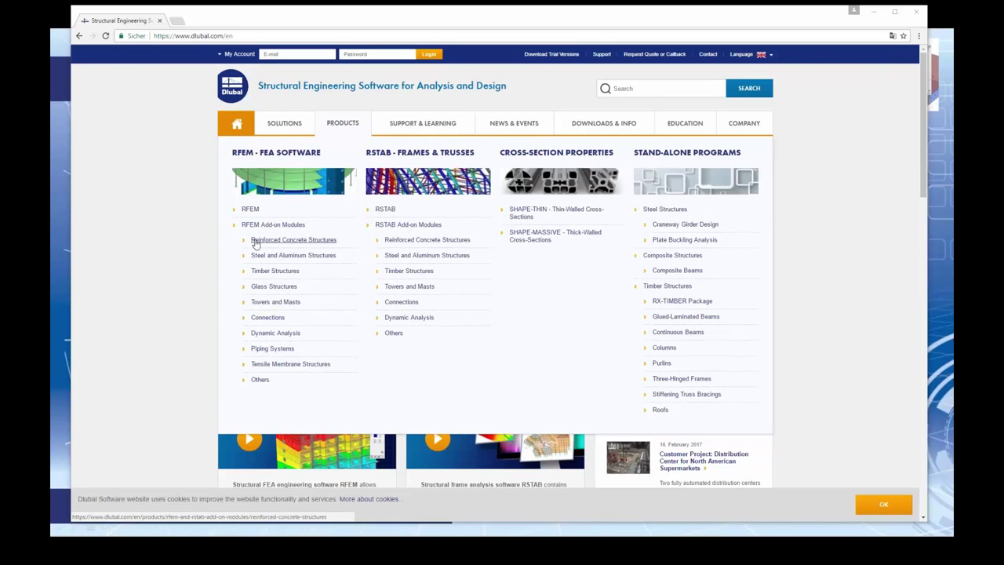
{"action": "left_click", "coordinate": [293, 241]}
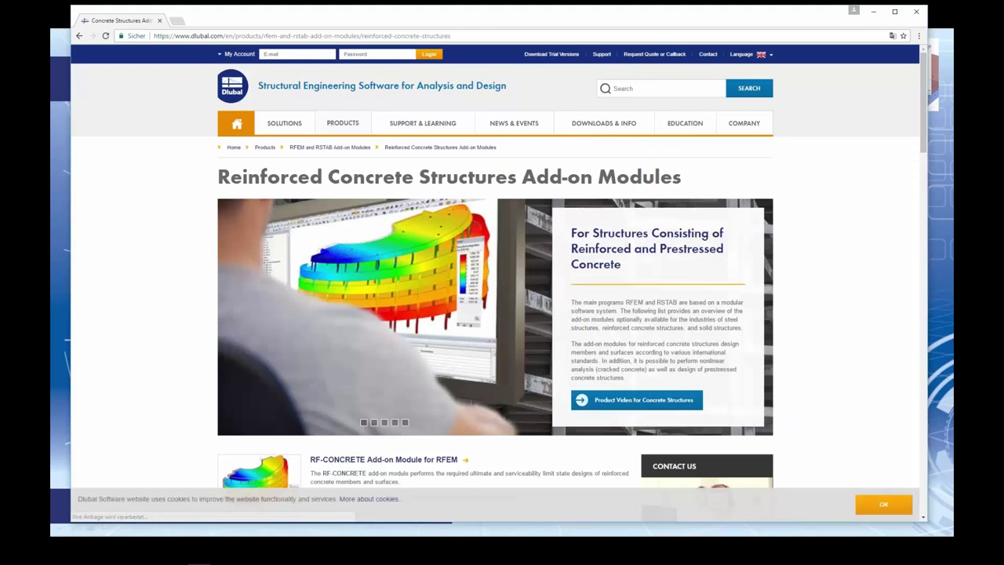
{"action": "scroll", "coordinate": [499, 282], "scroll_direction": "down", "scroll_amount": 3}
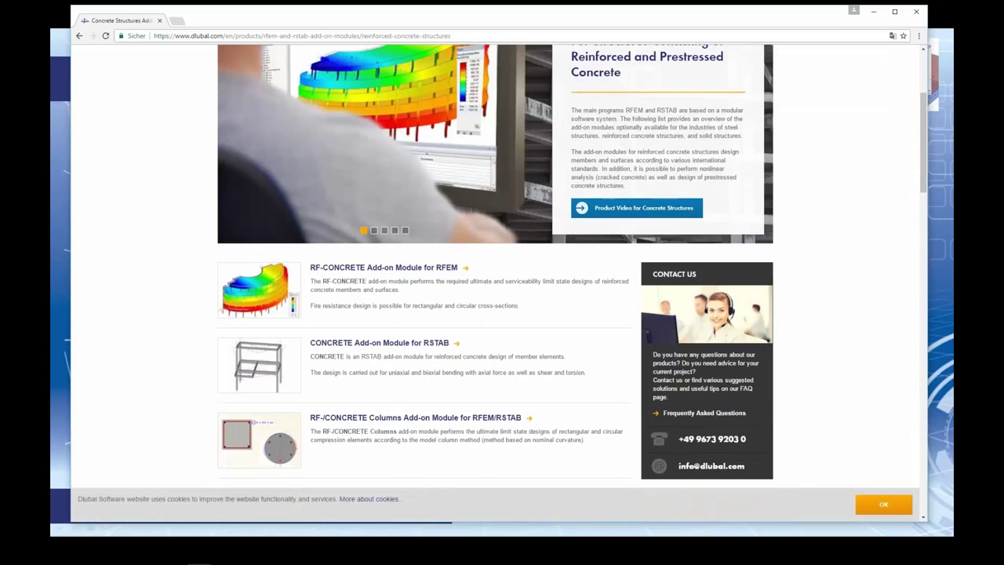
{"action": "scroll", "coordinate": [448, 262], "scroll_direction": "down", "scroll_amount": 3}
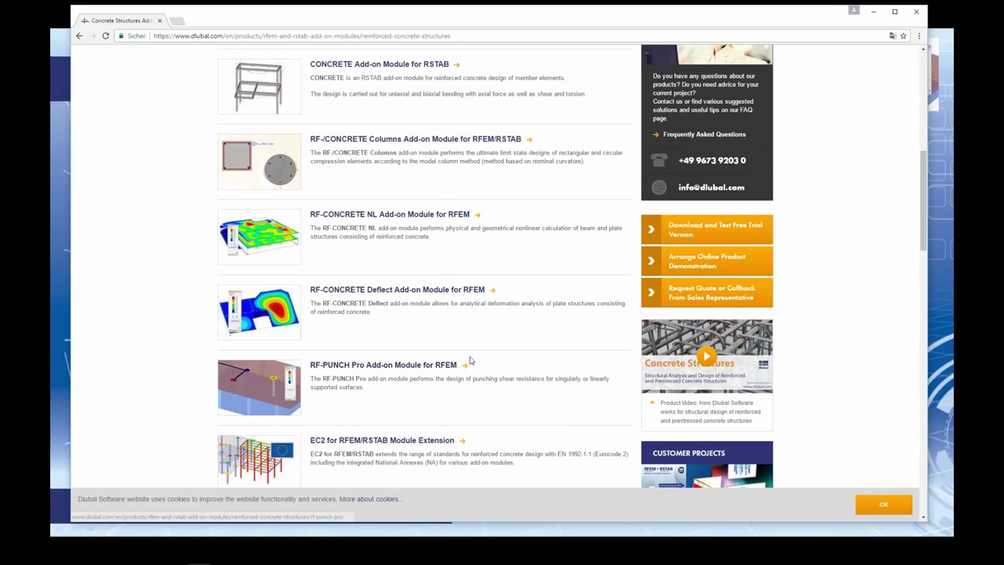
{"action": "scroll", "coordinate": [471, 360], "scroll_direction": "up", "scroll_amount": 6}
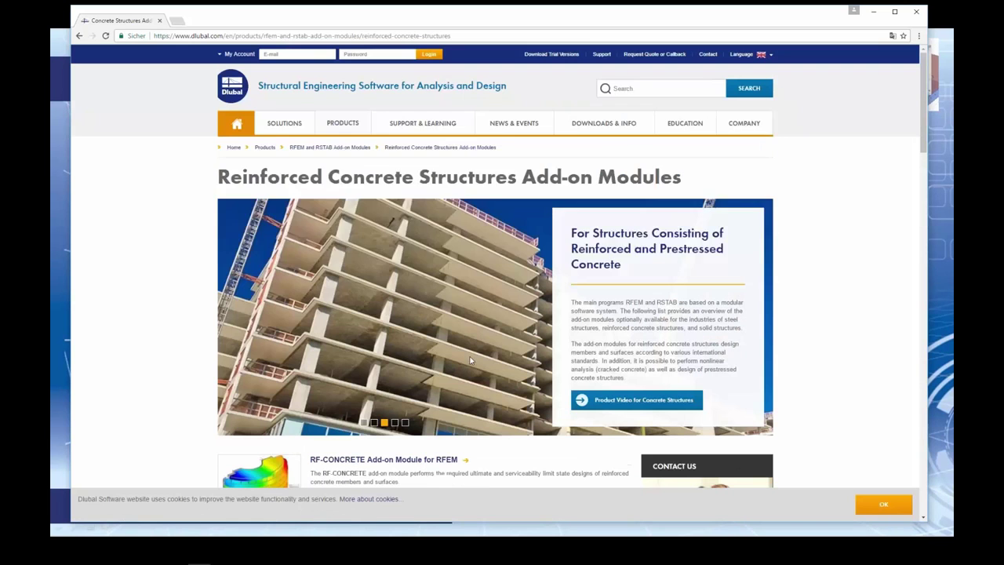
- Open the Trade Fairs & Conferences page and look through the 2017 event list down to the page footer
{"action": "mouse_move", "coordinate": [604, 125]}
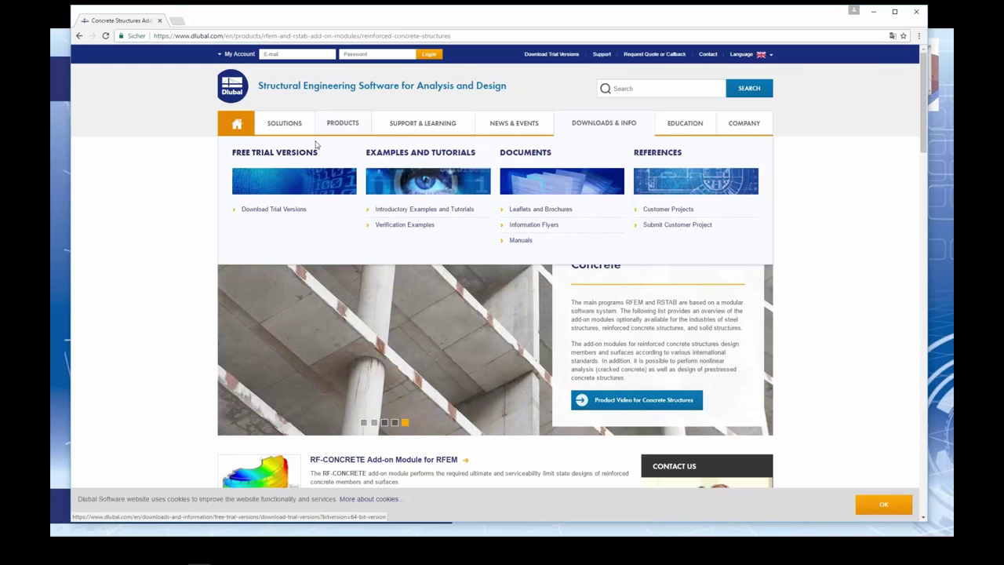
{"action": "mouse_move", "coordinate": [480, 139]}
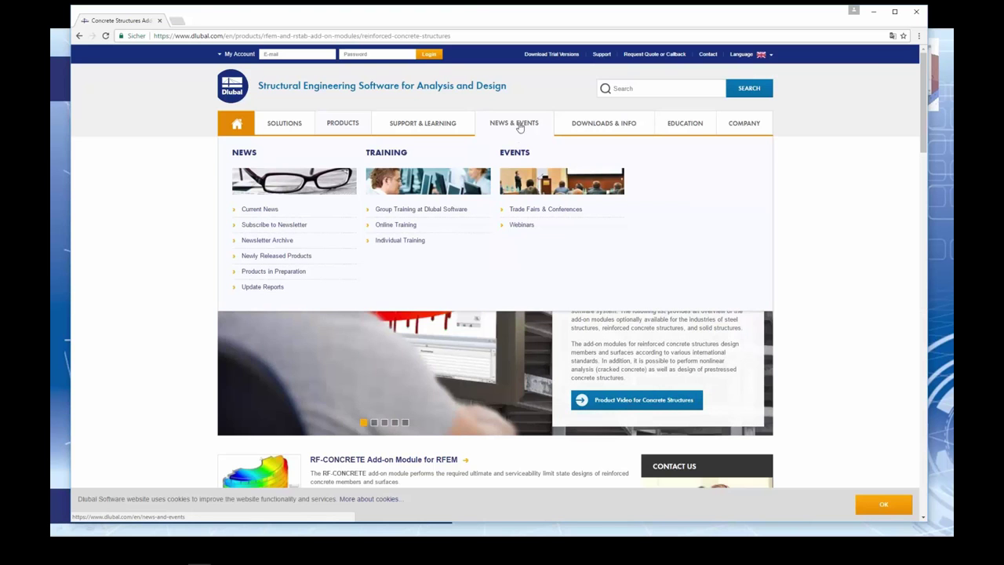
{"action": "left_click", "coordinate": [537, 211]}
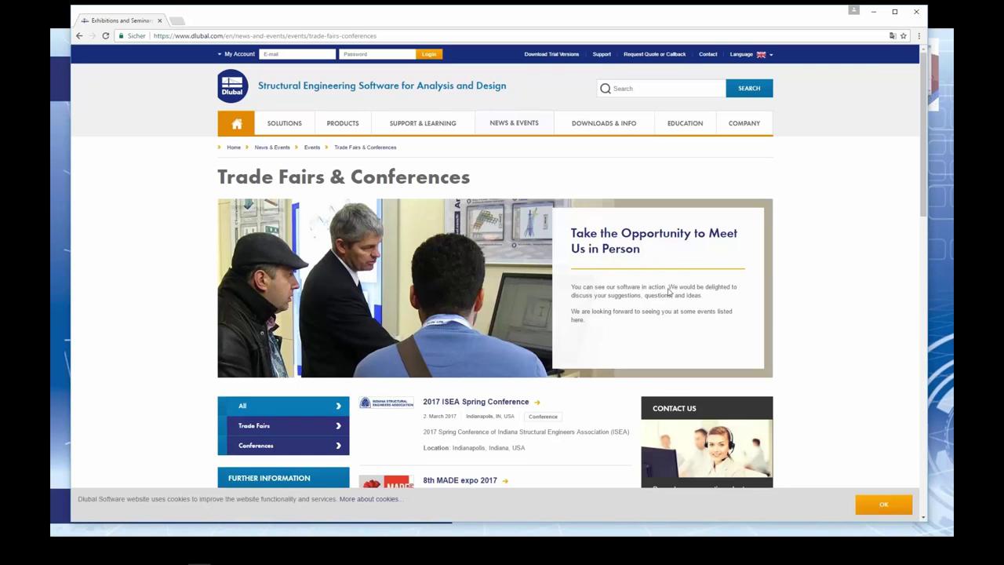
{"action": "scroll", "coordinate": [540, 300], "scroll_direction": "down", "scroll_amount": 3}
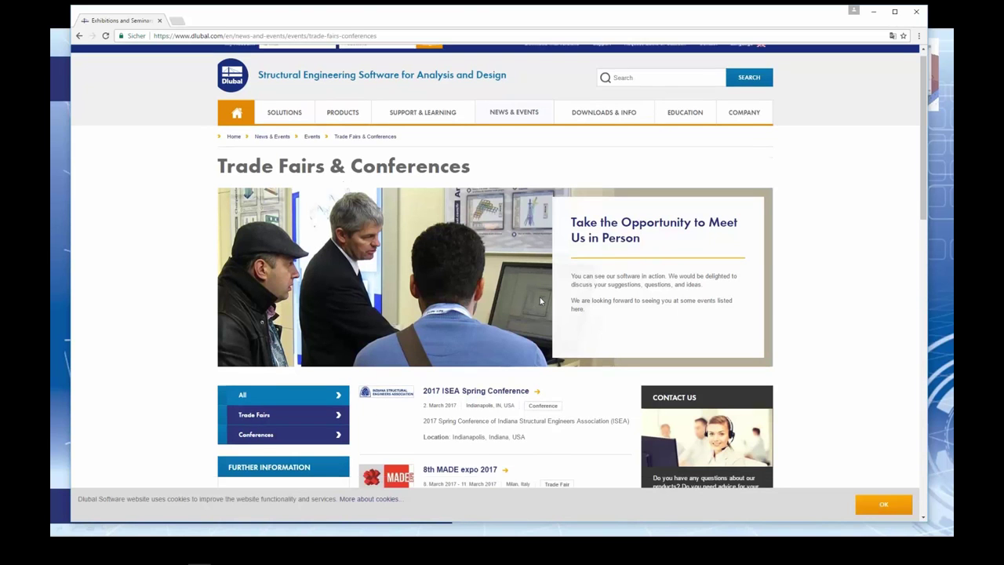
{"action": "scroll", "coordinate": [540, 300], "scroll_direction": "down", "scroll_amount": 1}
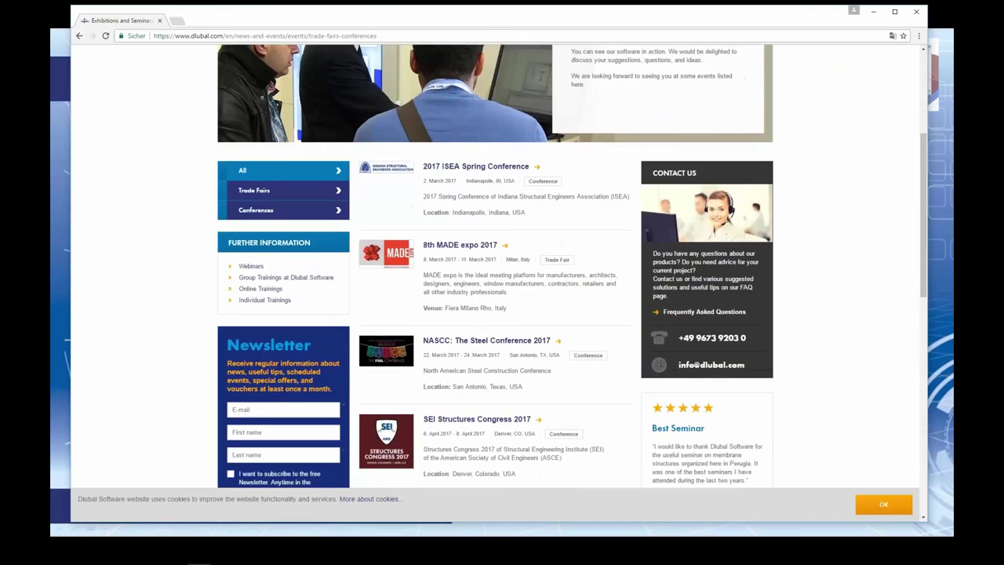
{"action": "scroll", "coordinate": [516, 119], "scroll_direction": "down", "scroll_amount": 4}
{"action": "left_click_drag", "start_coordinate": [514, 118], "coordinate": [445, 118]}
{"action": "scroll", "coordinate": [479, 261], "scroll_direction": "up", "scroll_amount": 4}
{"action": "left_click_drag", "start_coordinate": [470, 213], "coordinate": [526, 213]}
{"action": "left_click", "coordinate": [505, 194]}
{"action": "scroll", "coordinate": [433, 198], "scroll_direction": "down", "scroll_amount": 10}
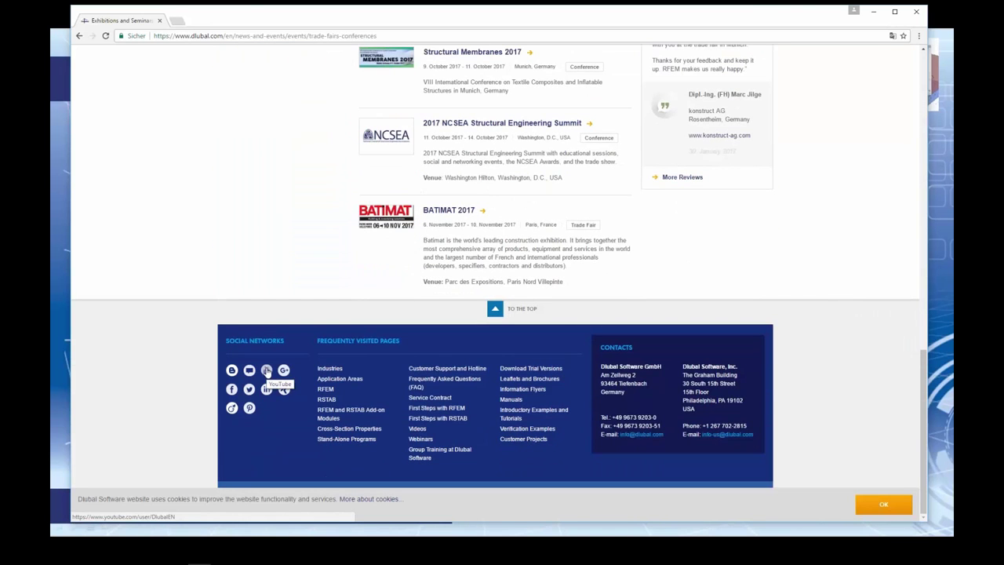
- Open Dlubal's YouTube channel, pause the introductory video and show the channel's list of videos
{"action": "left_click", "coordinate": [267, 371]}
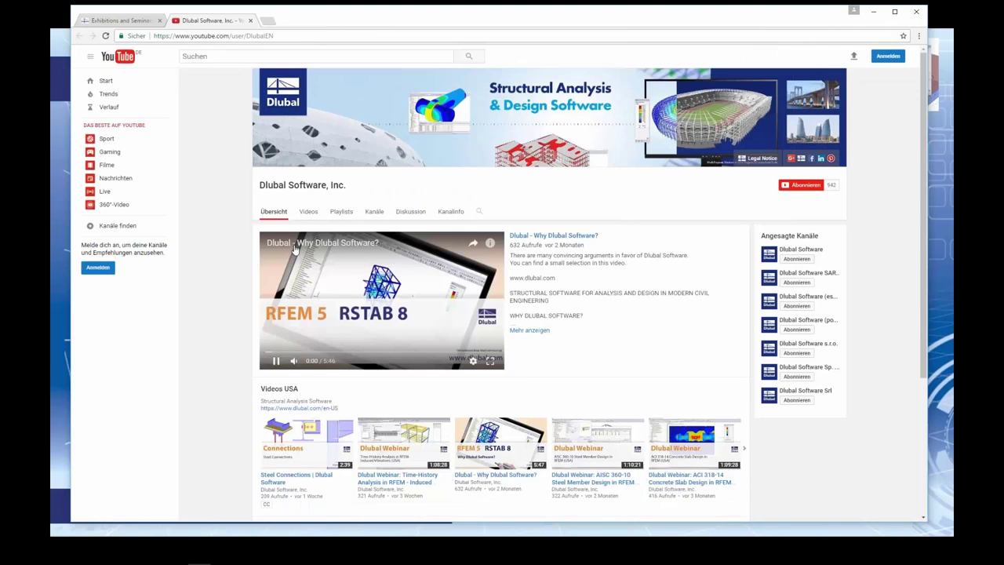
{"action": "left_click", "coordinate": [277, 361]}
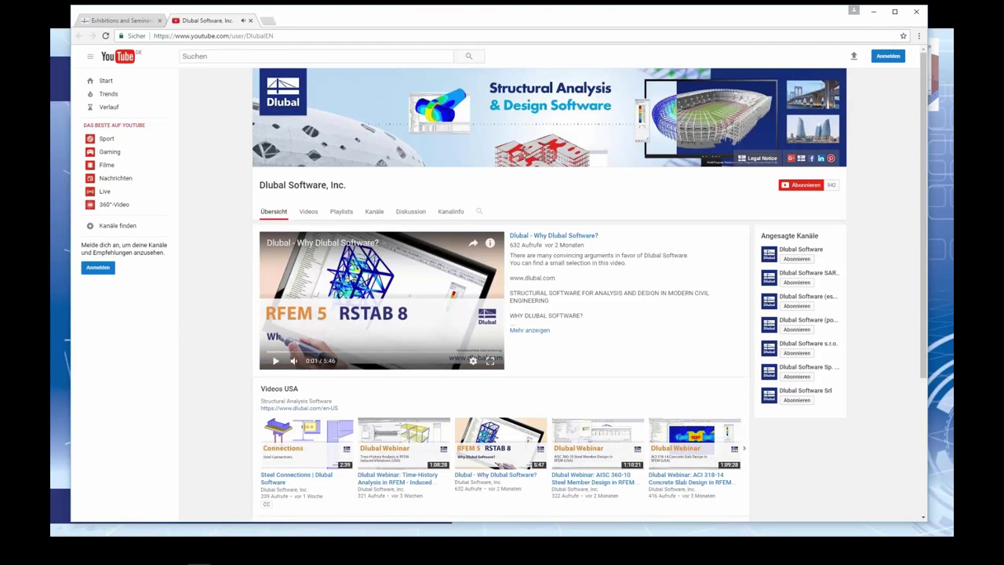
{"action": "left_click", "coordinate": [311, 219]}
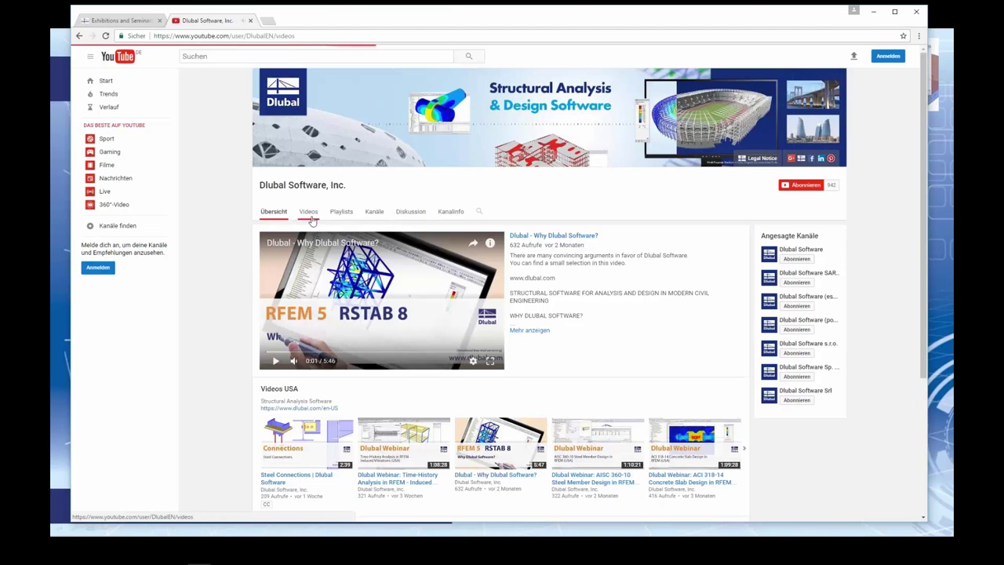